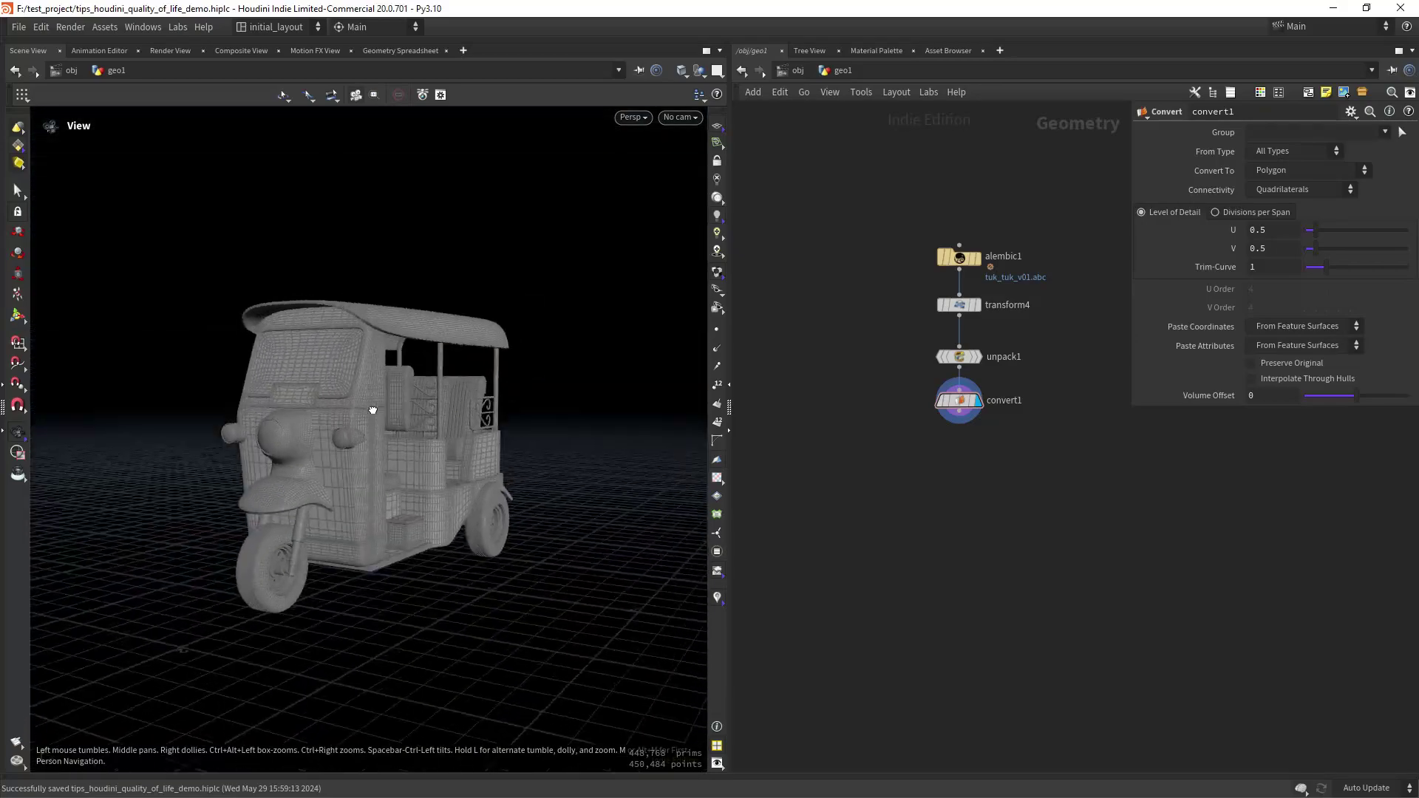
Step: Add a Box node beside the tuk-tuk's node chain and display it with the tuk-tuk shown as a template
right_drag(370, 409, 373, 350)
drag(424, 367, 371, 371)
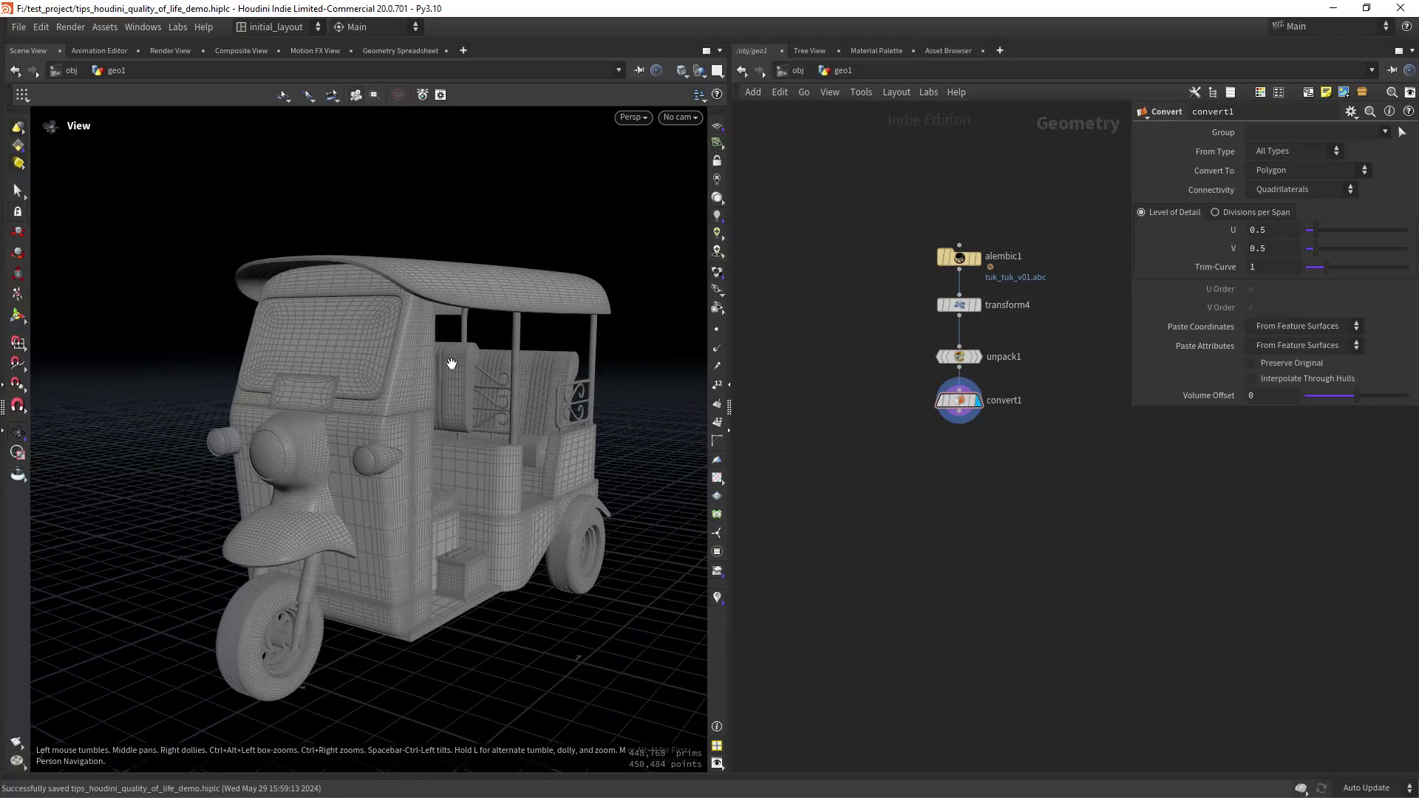
mouse_move(836, 383)
middle_down()
mouse_move(843, 400)
mouse_move(848, 374)
middle_up()
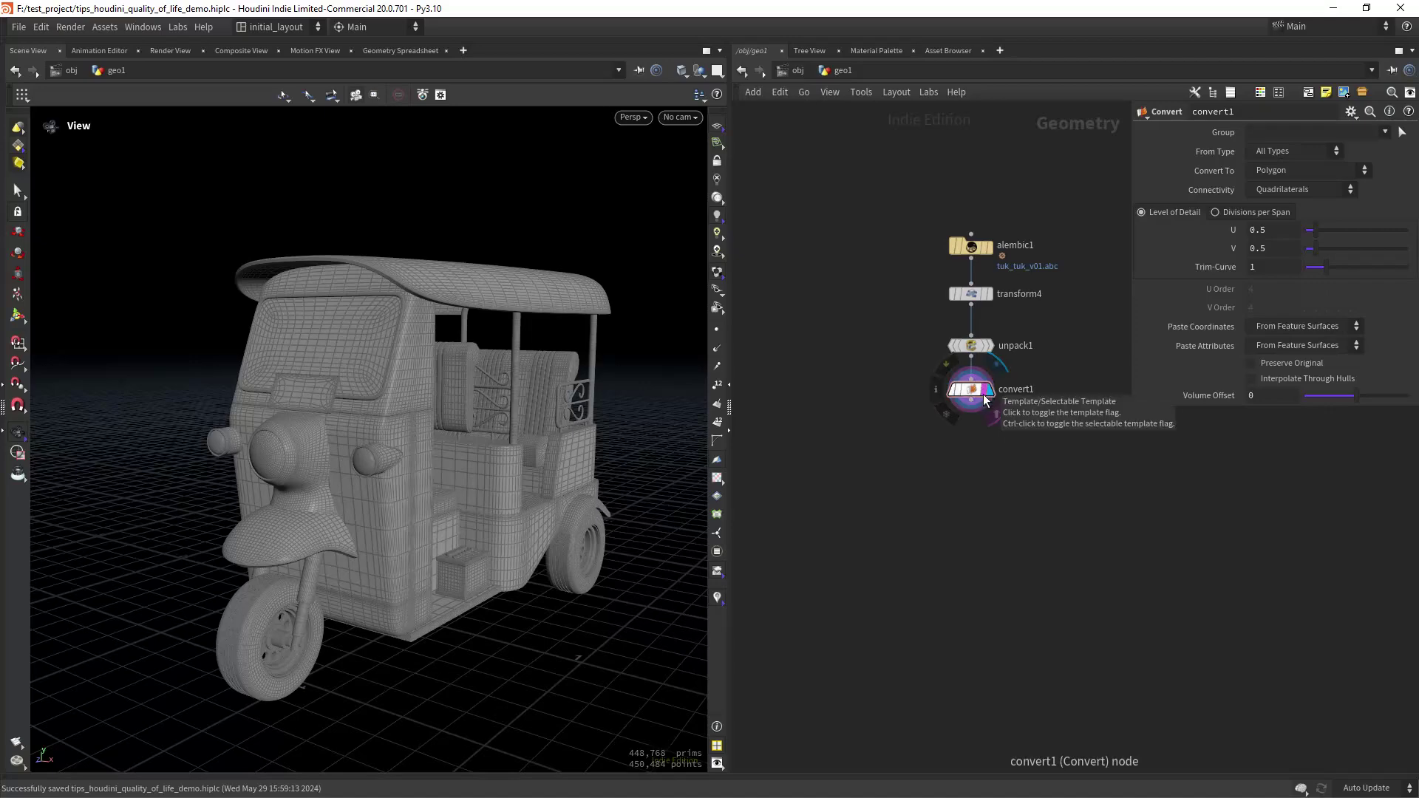
key(Tab)
text(box)
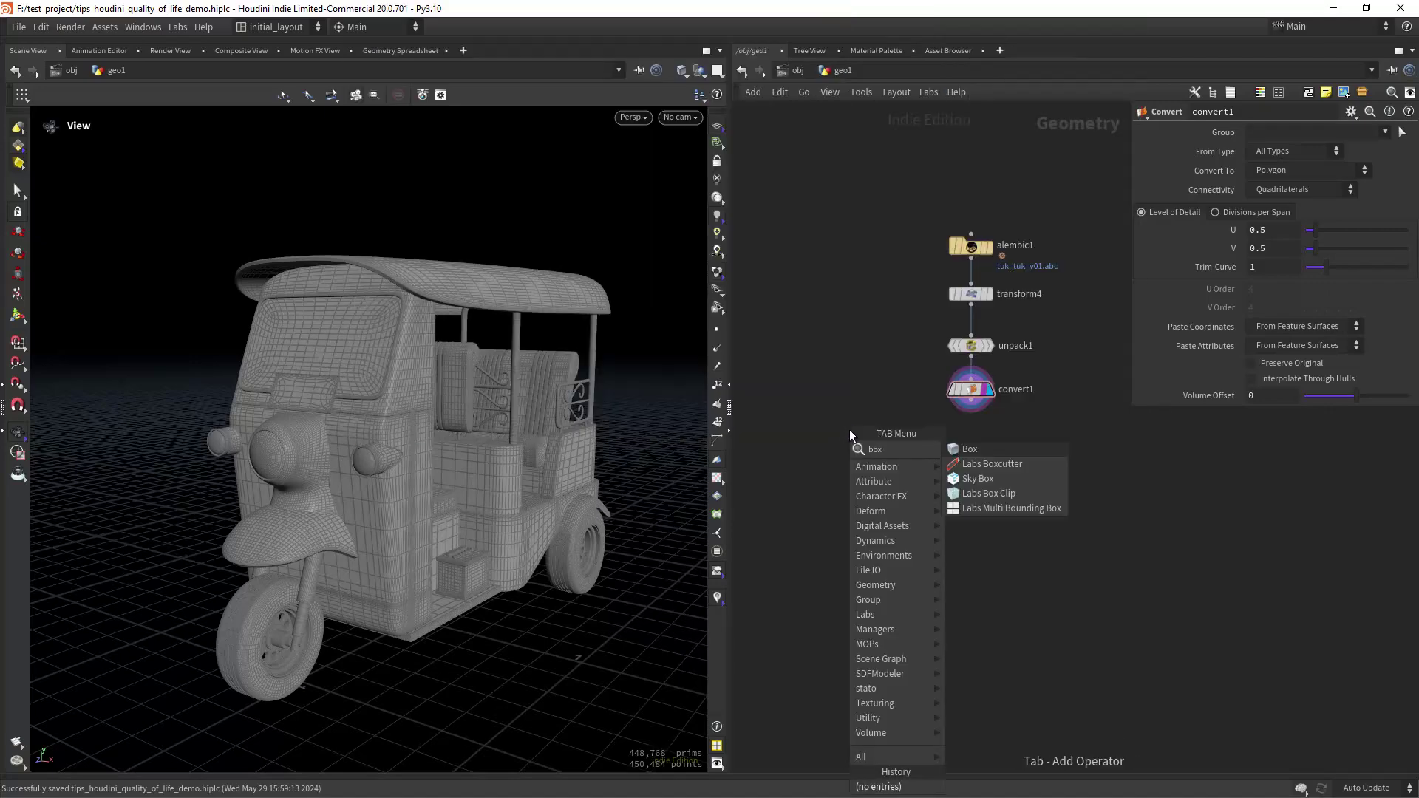
key(Return)
click(850, 429)
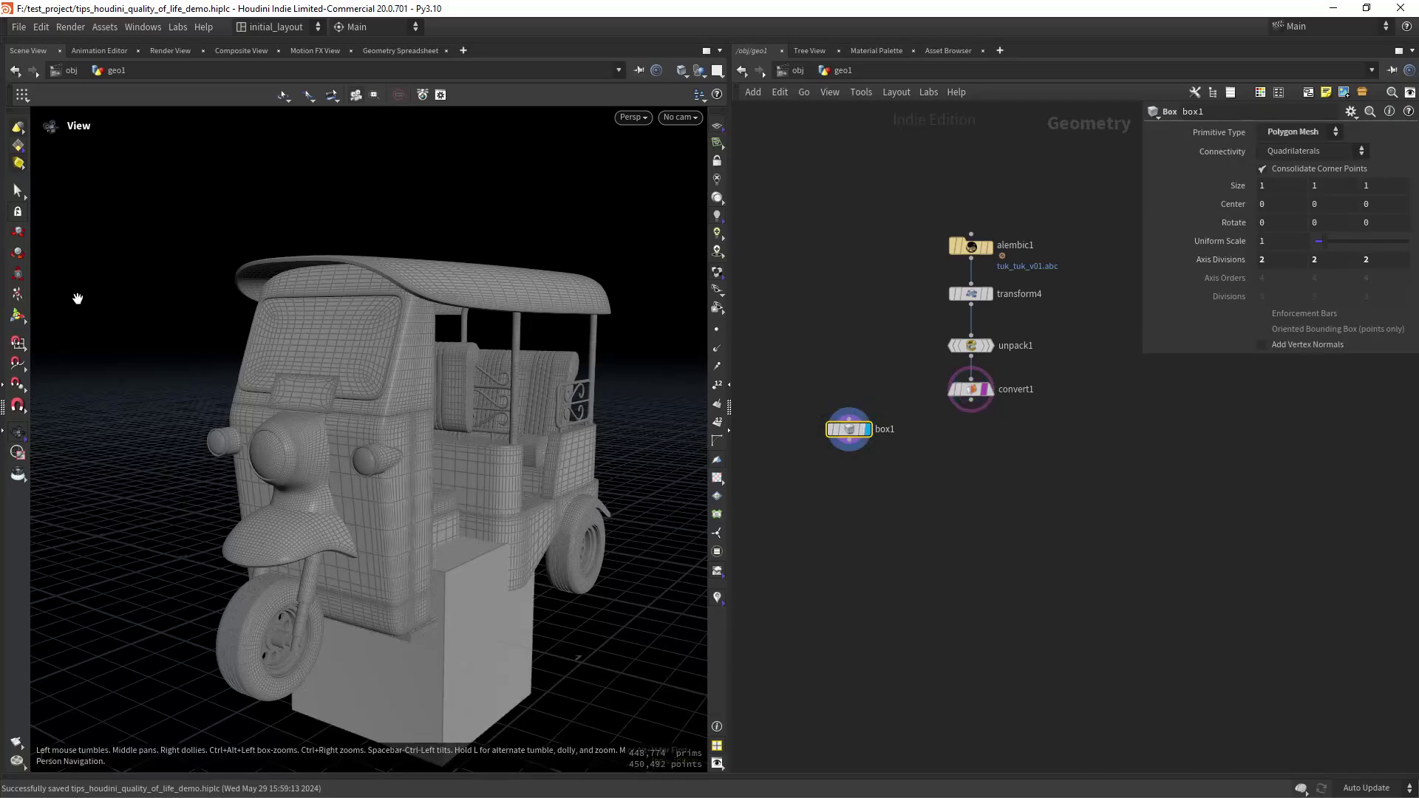
Step: Activate the box's transform handle and snap its position and orientation to the tuk-tuk's windshield
click(18, 315)
mouse_move(392, 387)
mouse_down()
mouse_move(358, 409)
mouse_move(375, 405)
mouse_up()
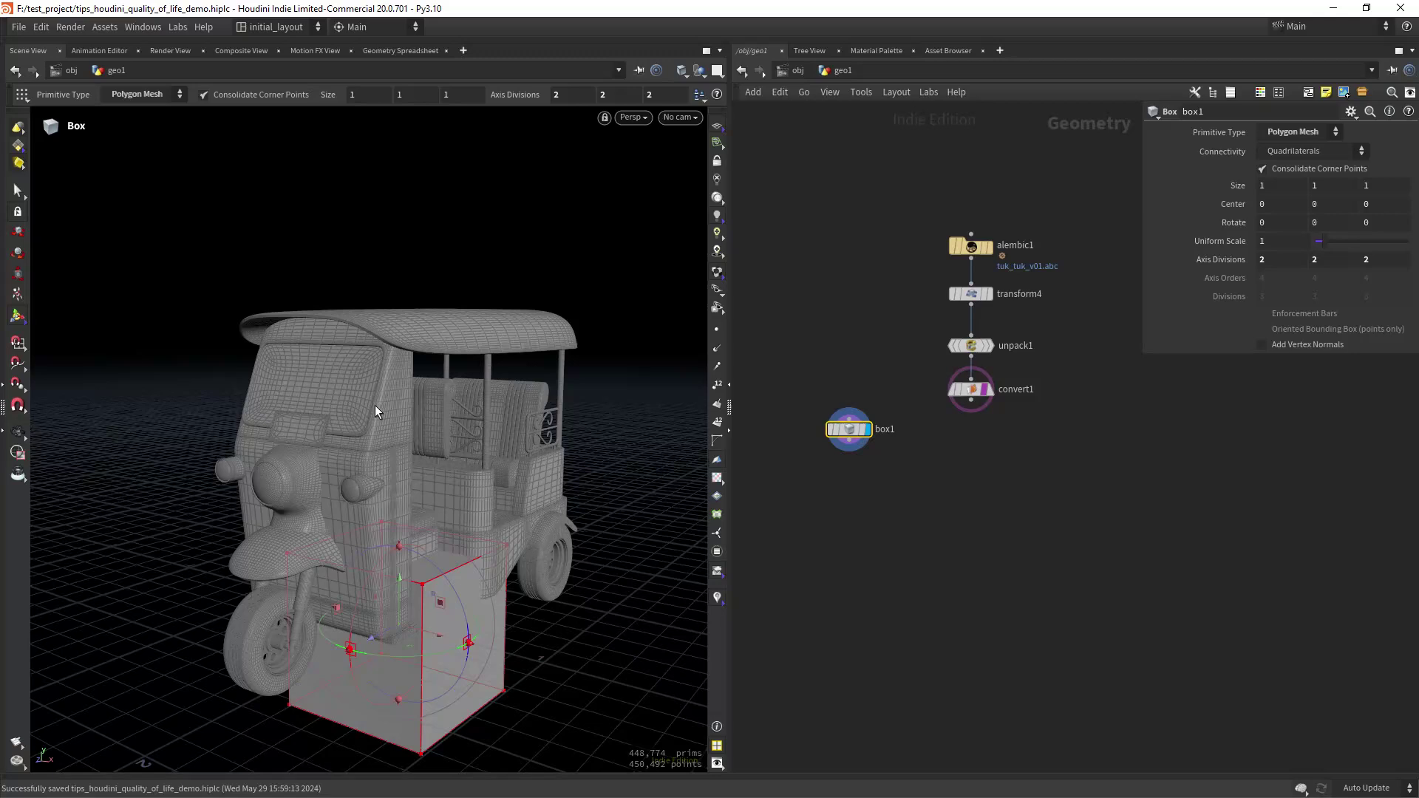
key(apostrophe)
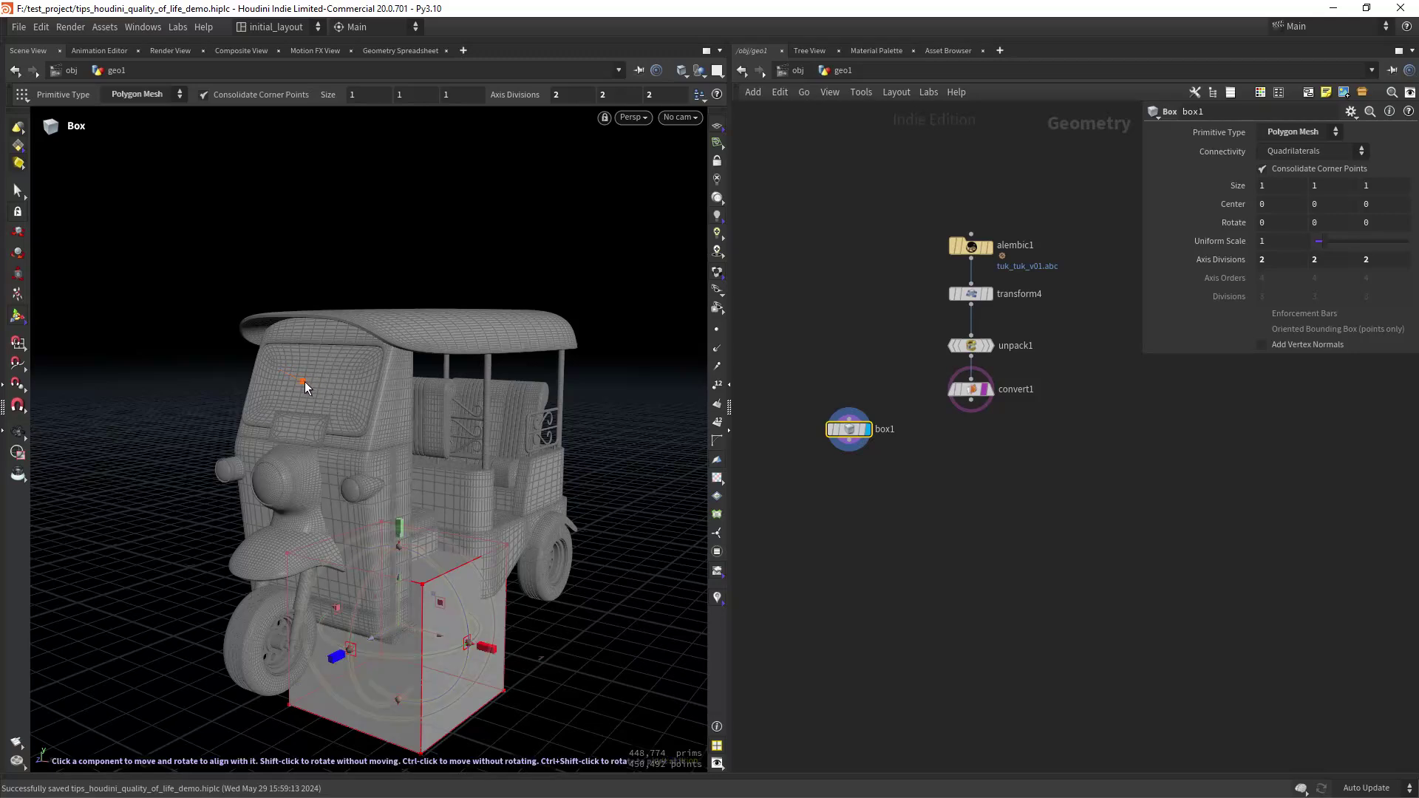
click(318, 383)
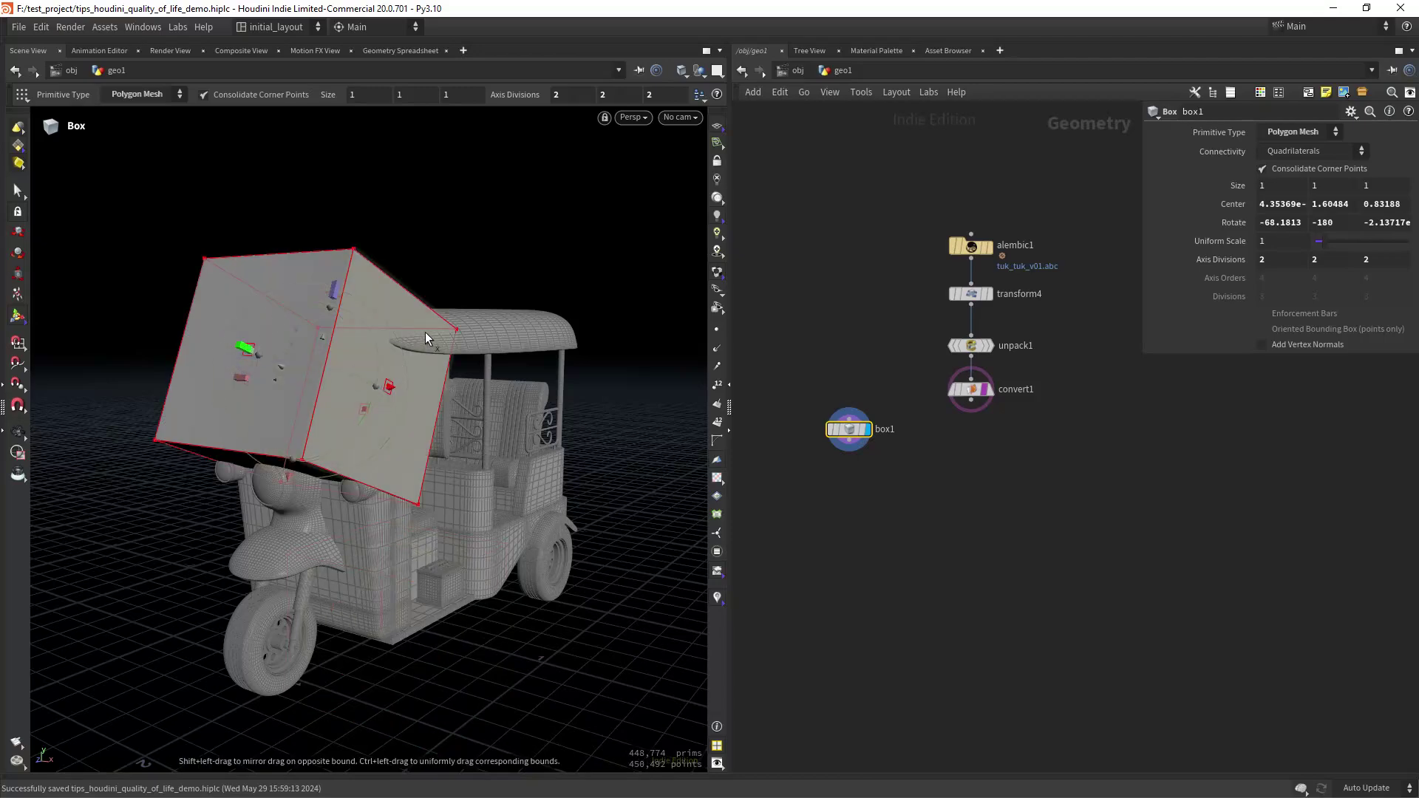
Step: Shrink the box on the windshield to about 0.42 × 0.29 × 0.42 and undo the last handle change
drag(392, 388, 318, 353)
shift+drag(315, 277, 315, 322)
shift+drag(233, 352, 283, 363)
alt+drag(310, 340, 253, 345)
alt+drag(255, 346, 338, 333)
key(ctrl+z)
alt+drag(424, 377, 300, 417)
Step: Use orientation picking to align the box to the tuk-tuk's roof and move it to the rear wheel area
key(apostrophe)
click(445, 222)
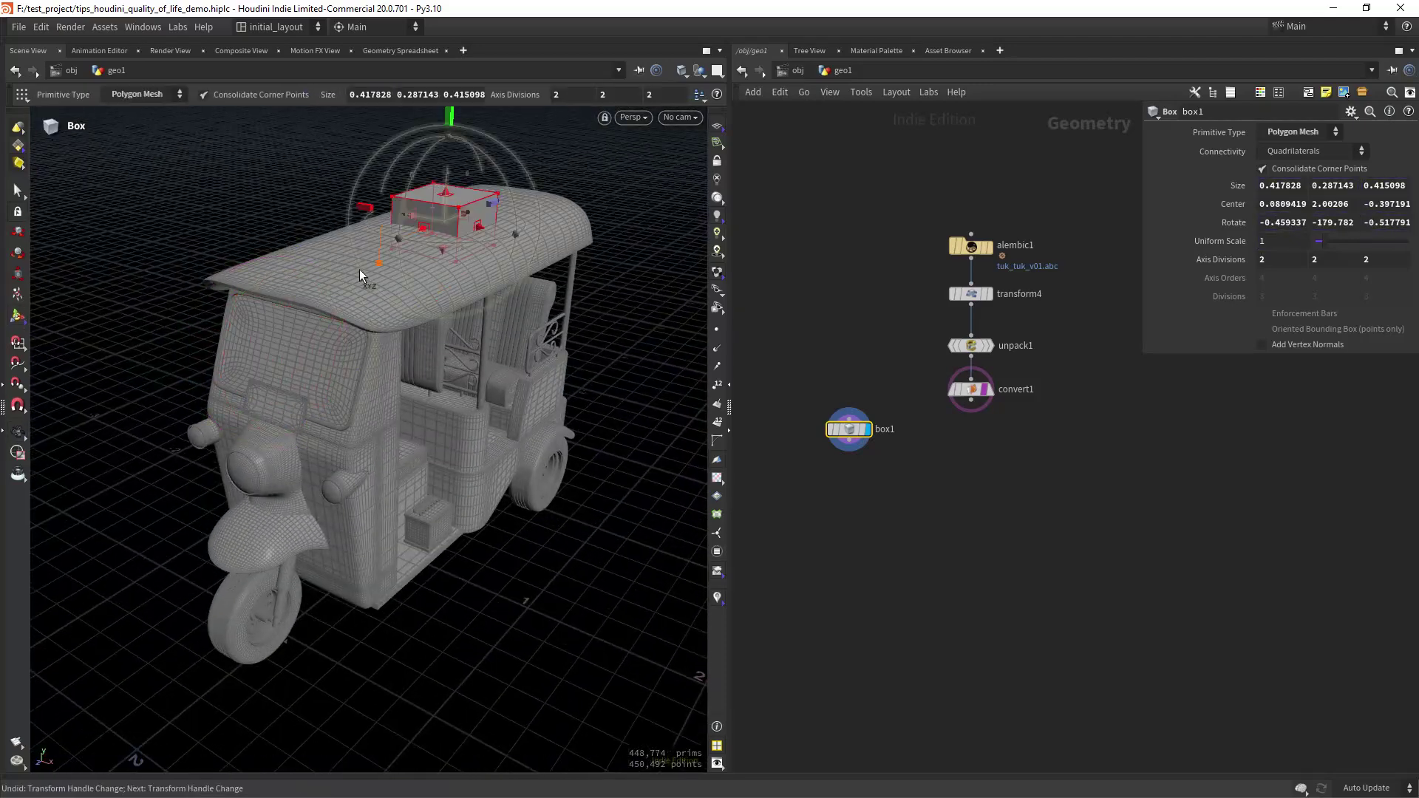
drag(360, 269, 538, 442)
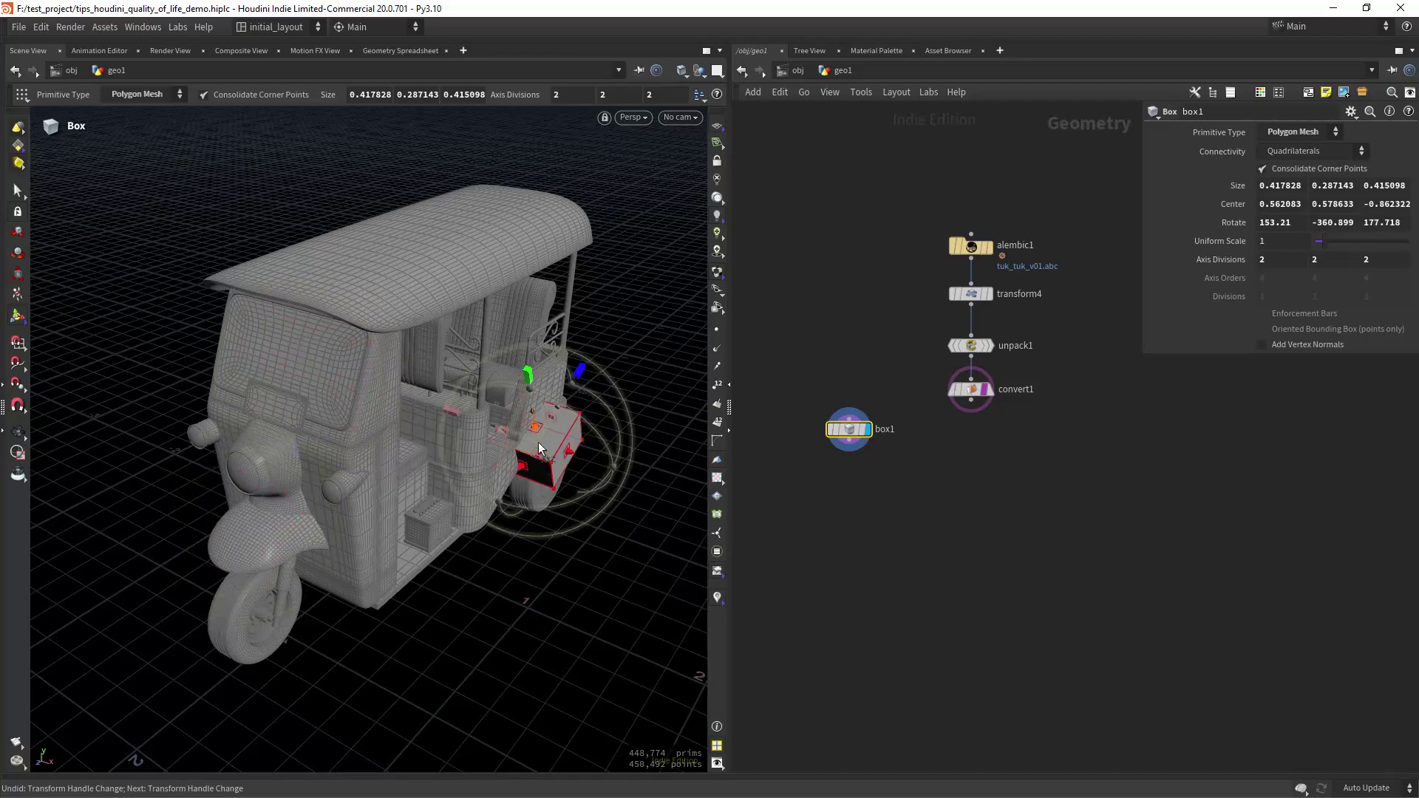
click(17, 435)
drag(451, 481, 396, 357)
Step: Look up the O hotkey in the Hotkey Manager and examine the mappings for Start Orientation Picking
click(39, 28)
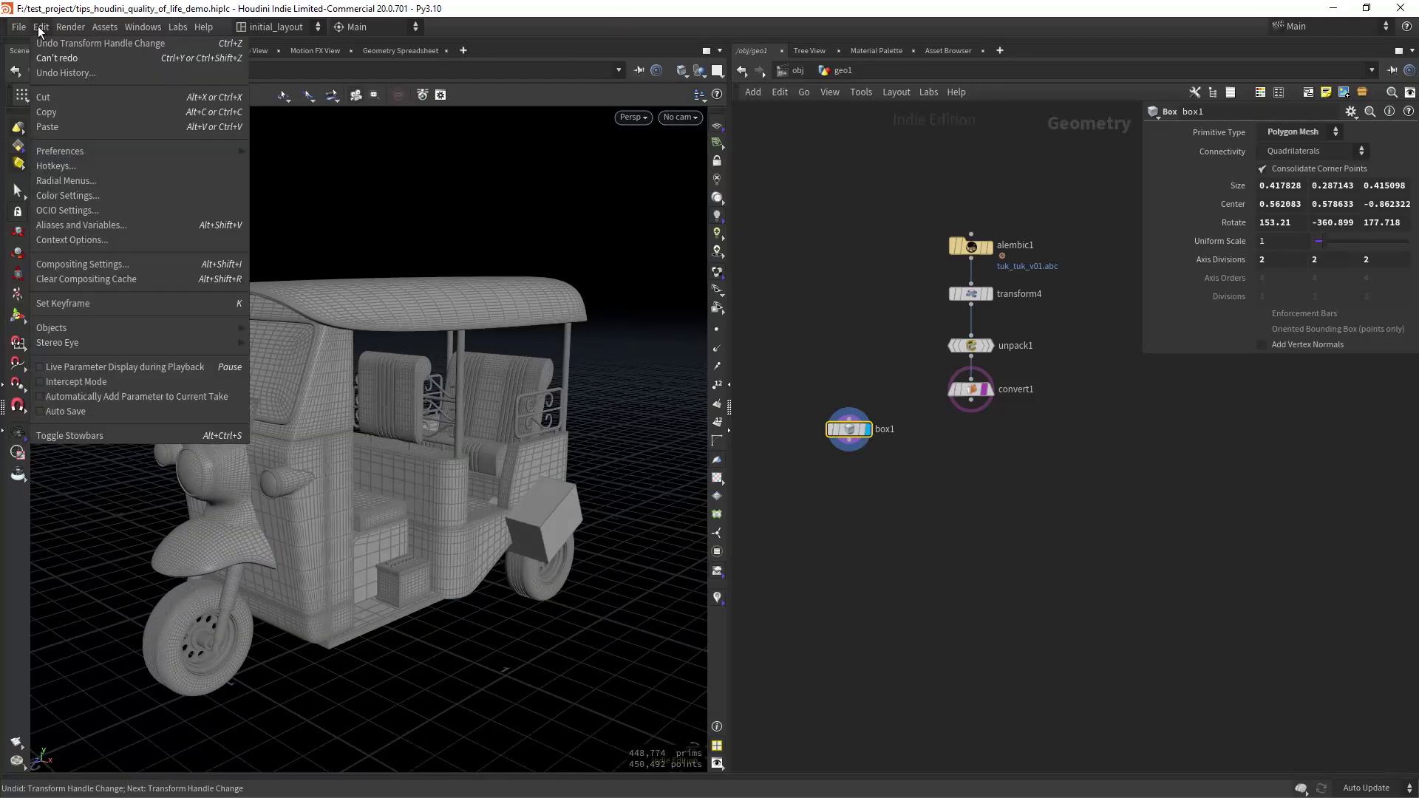
click(71, 164)
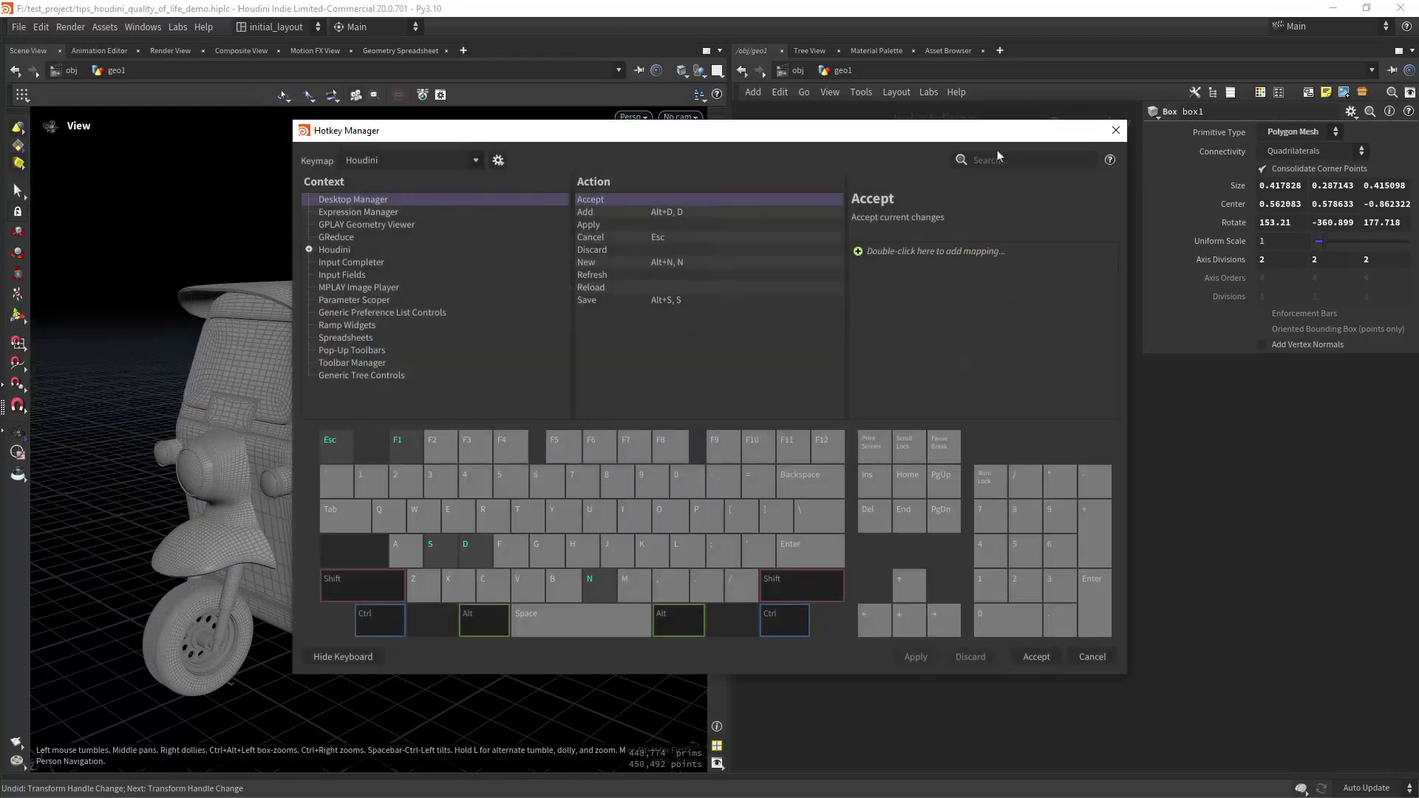
text(o)
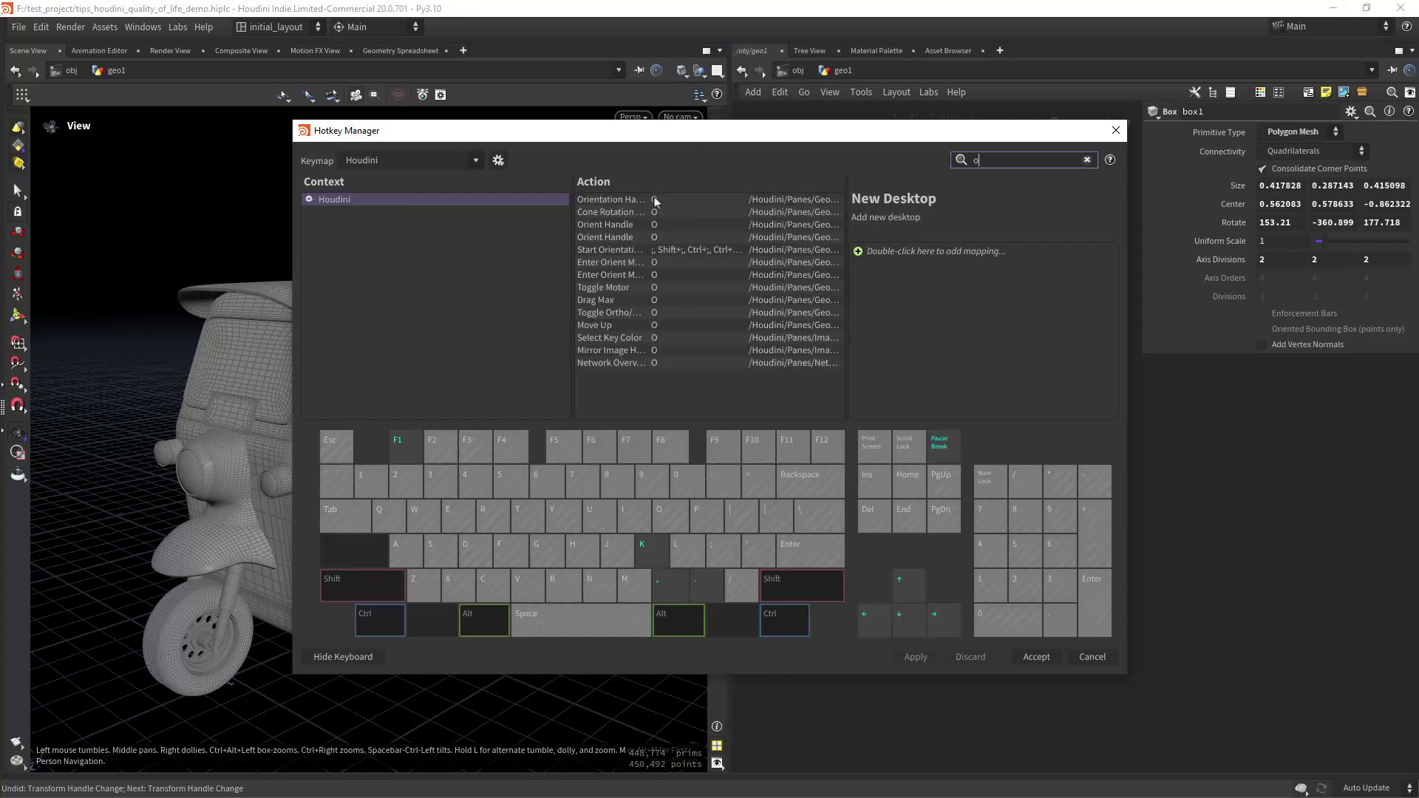
drag(648, 196, 714, 192)
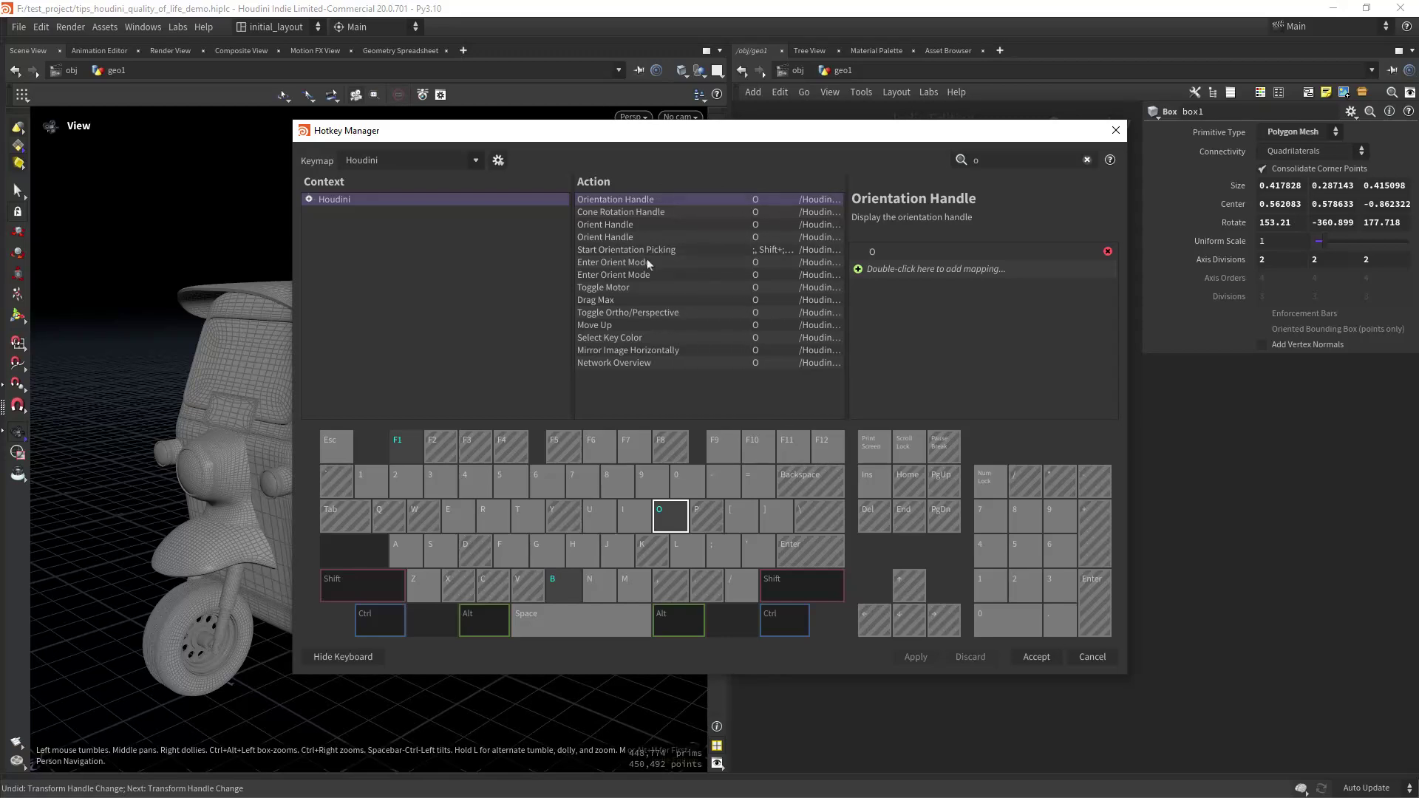
click(624, 251)
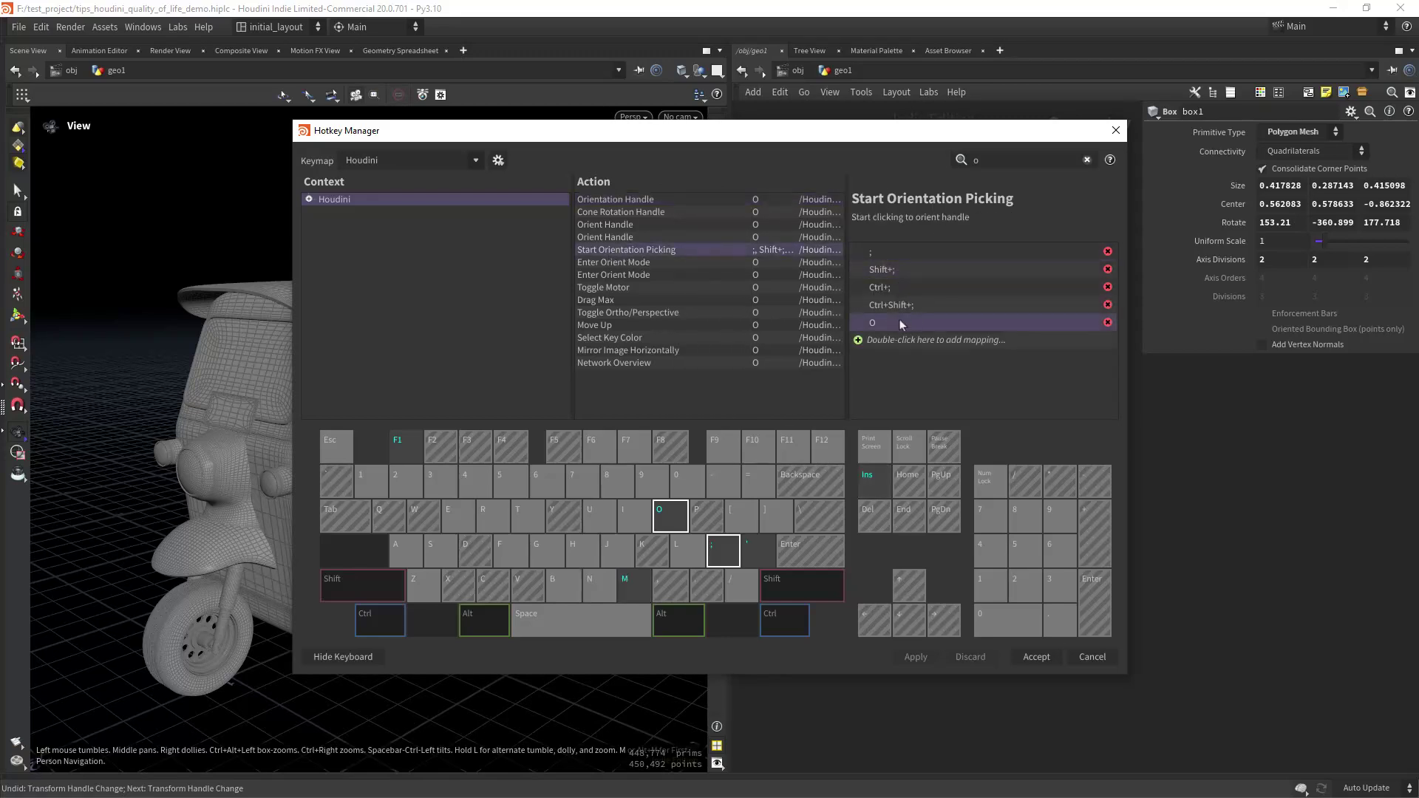
click(1115, 130)
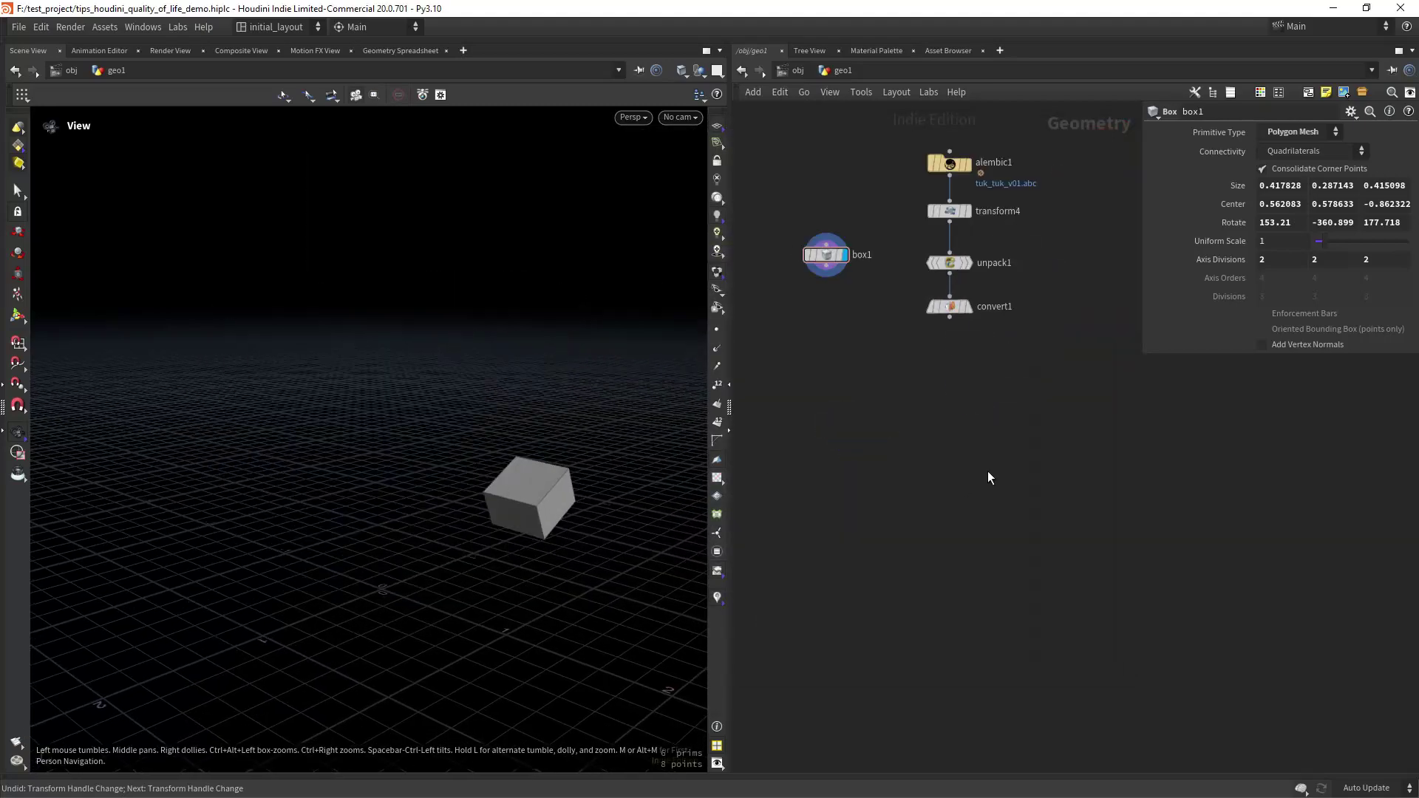
Step: Add a Circle node below the existing nodes and display it
key(Tab)
text(circle)
key(Return)
click(988, 472)
click(1006, 471)
Step: Set the circle's orientation to ZX Plane and reverse its facing direction
click(1304, 150)
click(1304, 187)
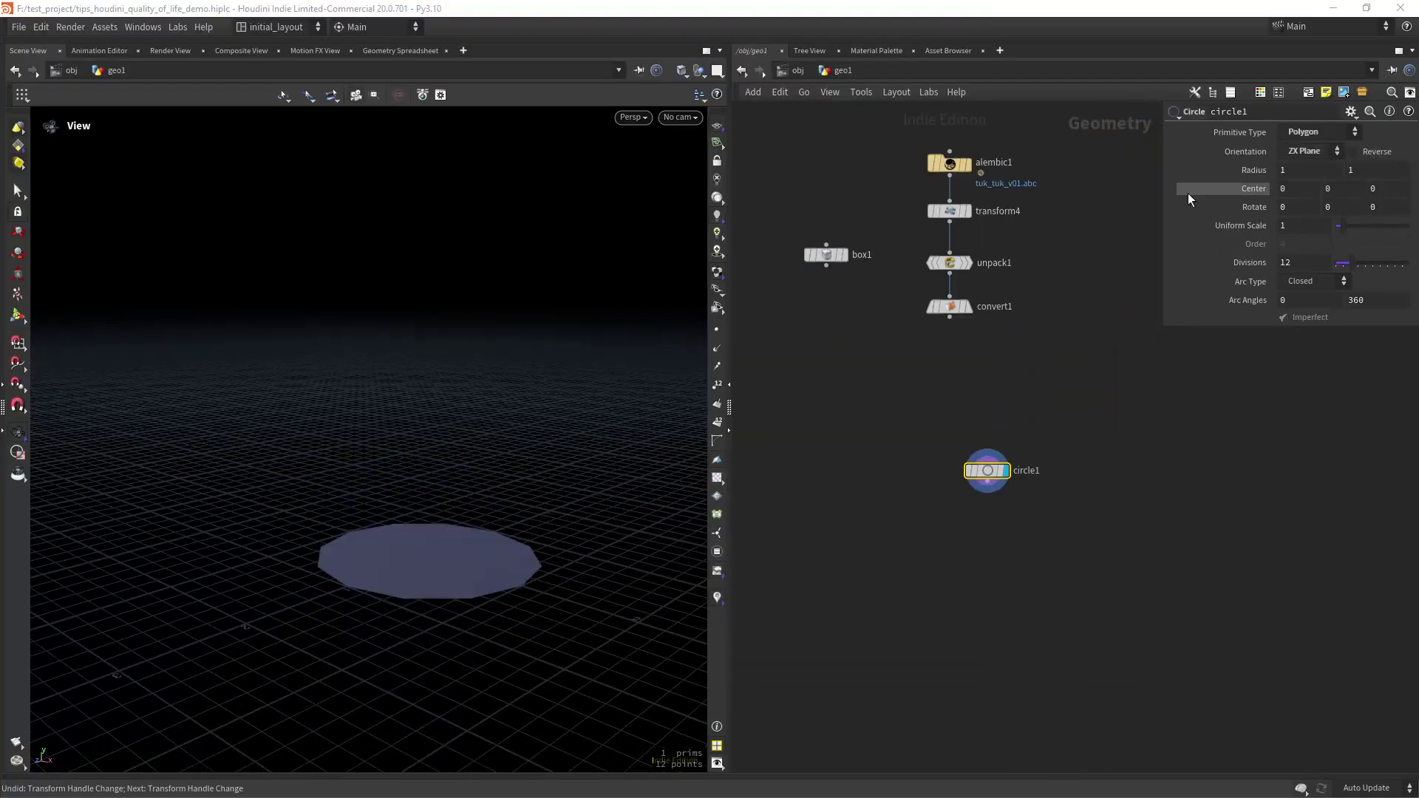
click(1353, 151)
drag(421, 436, 466, 506)
scroll(510, 492, up, 2)
Step: Add a PolyHinge node fed by the circle and check its node information
middle_drag(986, 549, 952, 474)
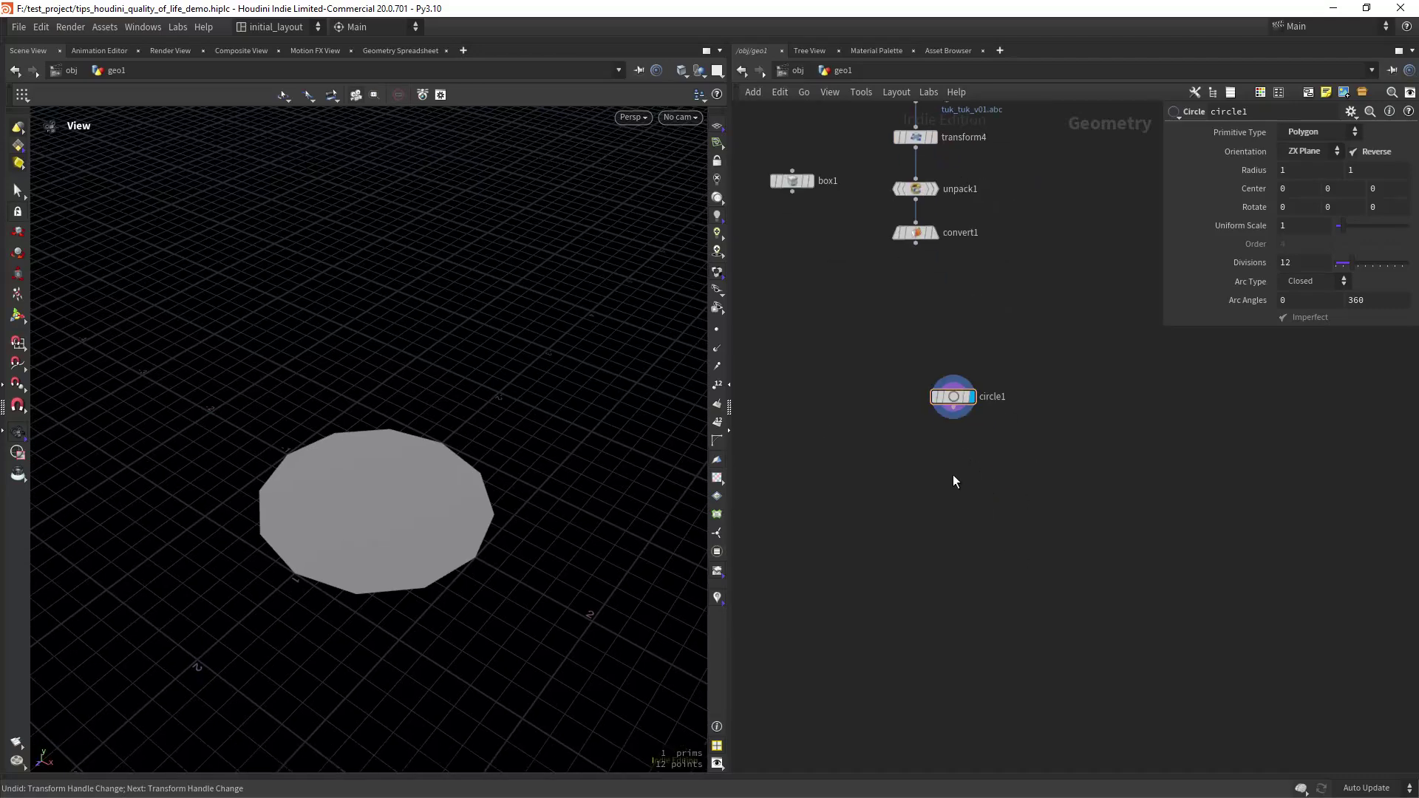
key(Tab)
text(ph)
key(Return)
click(952, 474)
click(953, 479)
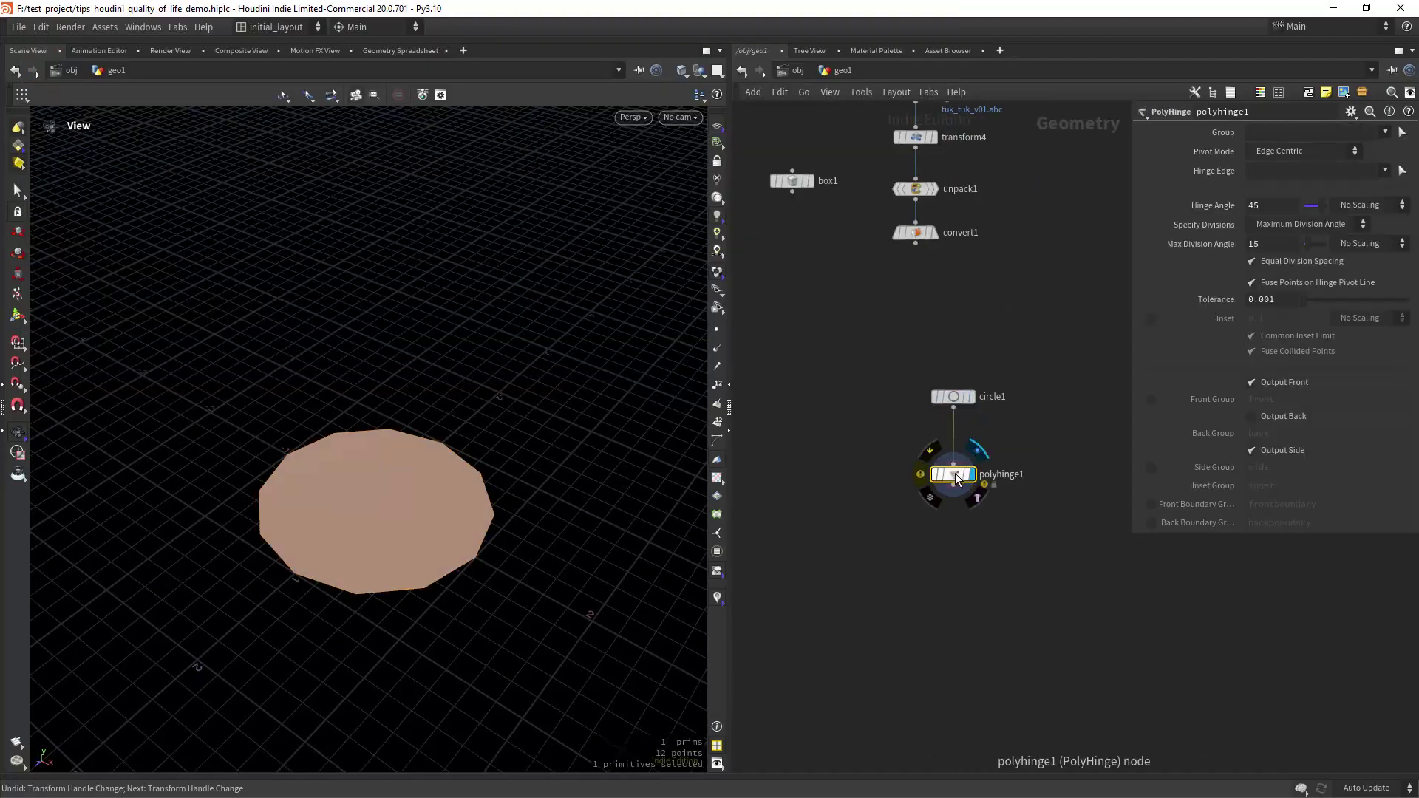
middle_click(953, 473)
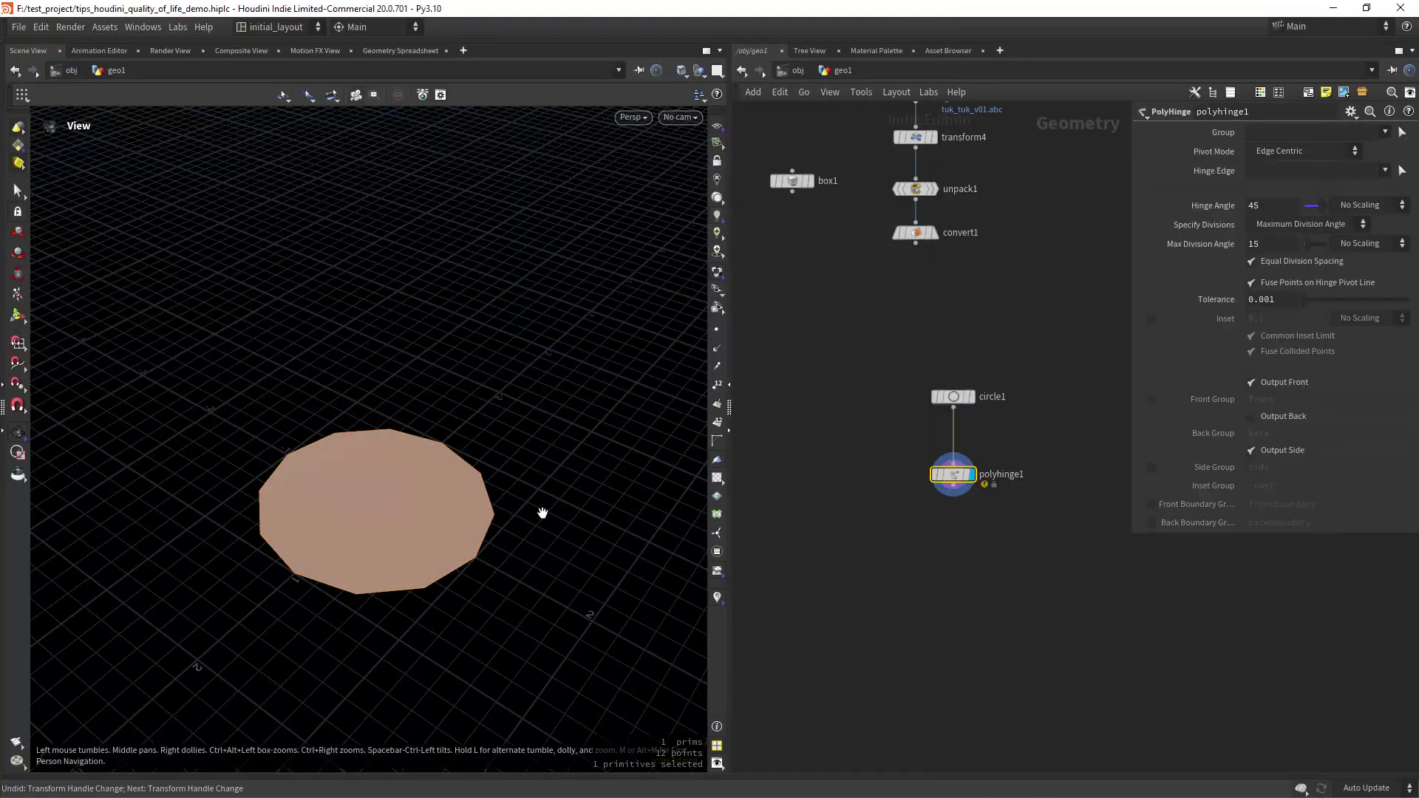
drag(542, 510, 451, 517)
Step: Set the PolyHinge pivot mode to Position and Direction and the hinge angle to 90
click(1299, 152)
click(1299, 181)
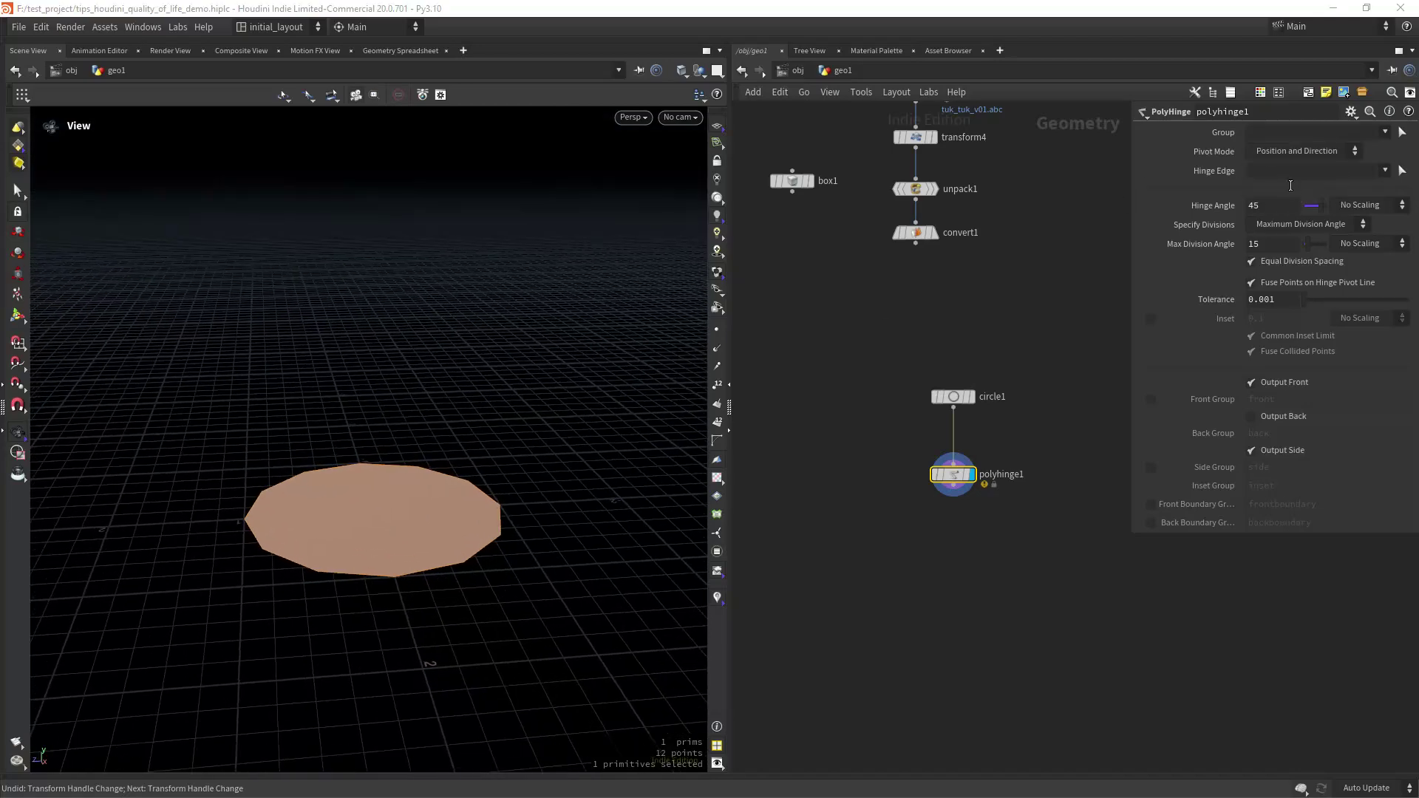
drag(1312, 223, 1333, 230)
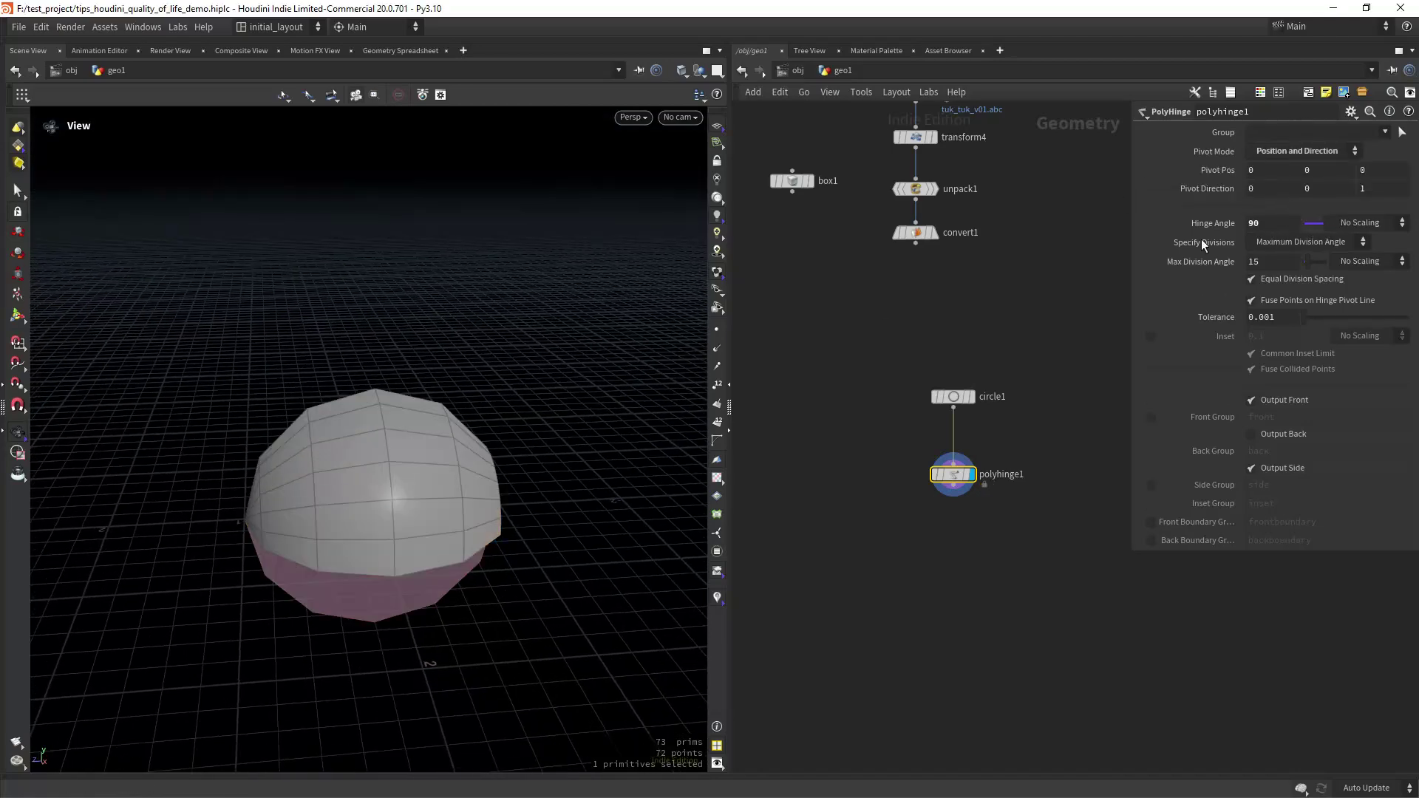
drag(510, 499, 680, 499)
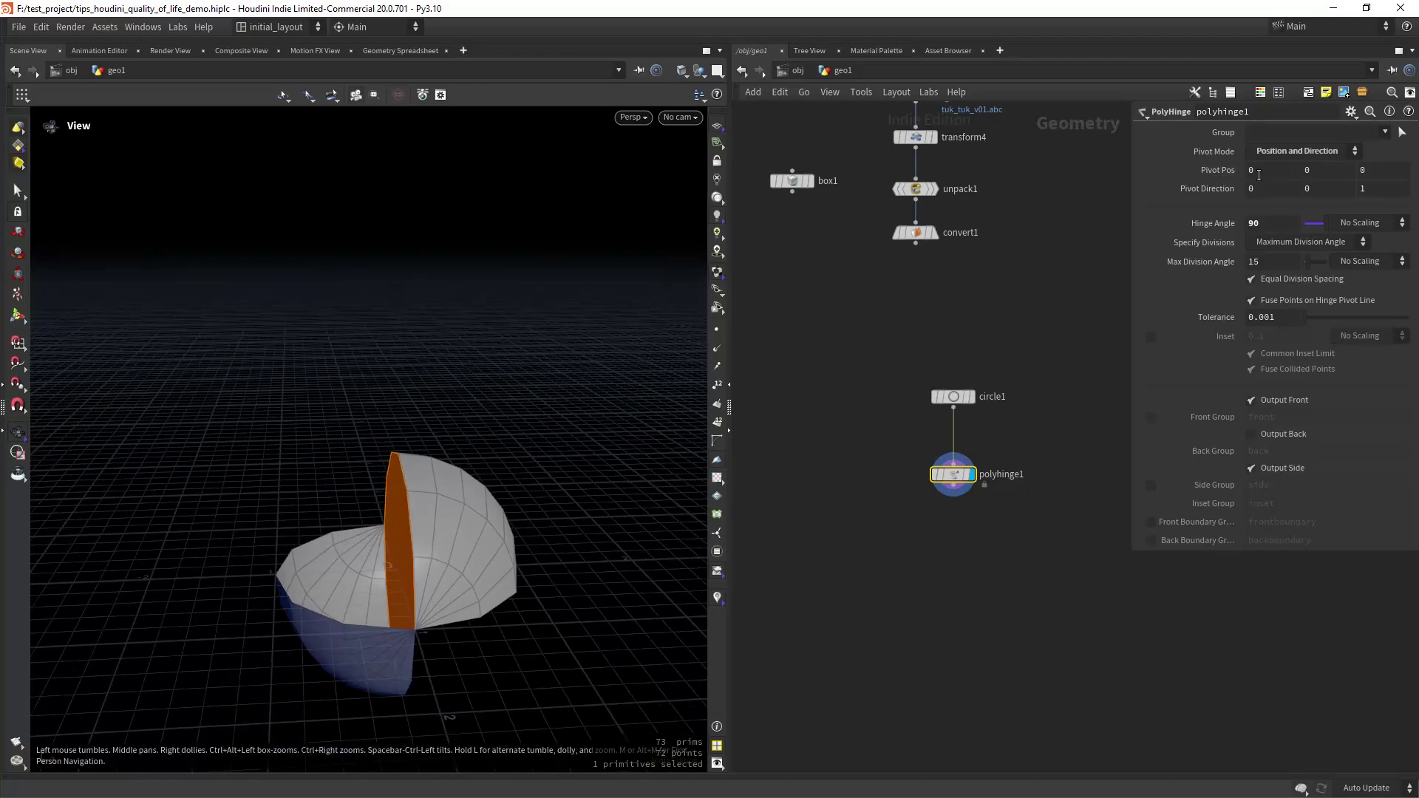
Step: Offset the PolyHinge pivot by setting its X position to -2
middle_drag(1259, 174, 1058, 211)
scroll(414, 443, down, 5)
drag(370, 451, 440, 503)
drag(440, 503, 503, 491)
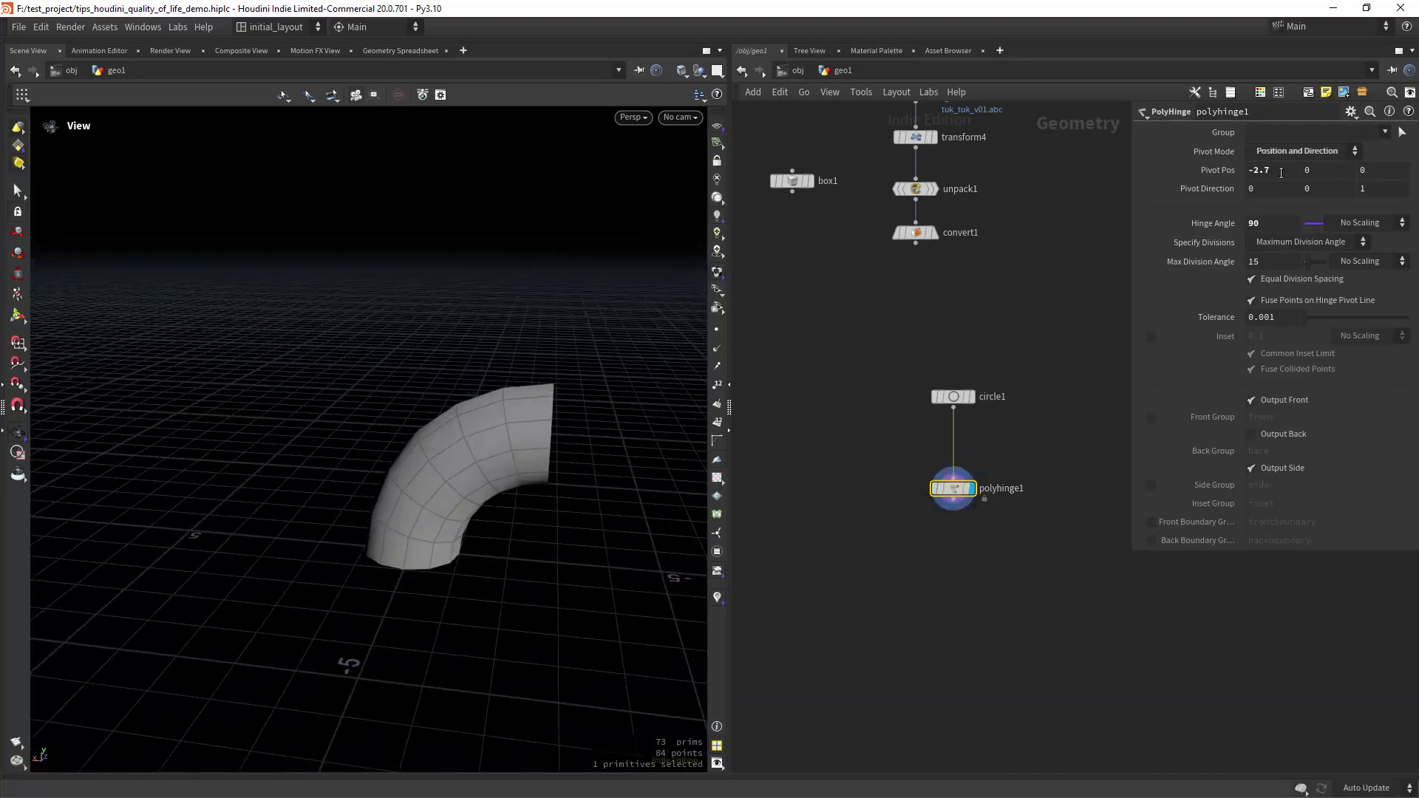
drag(1281, 172, 1249, 198)
text(-2)
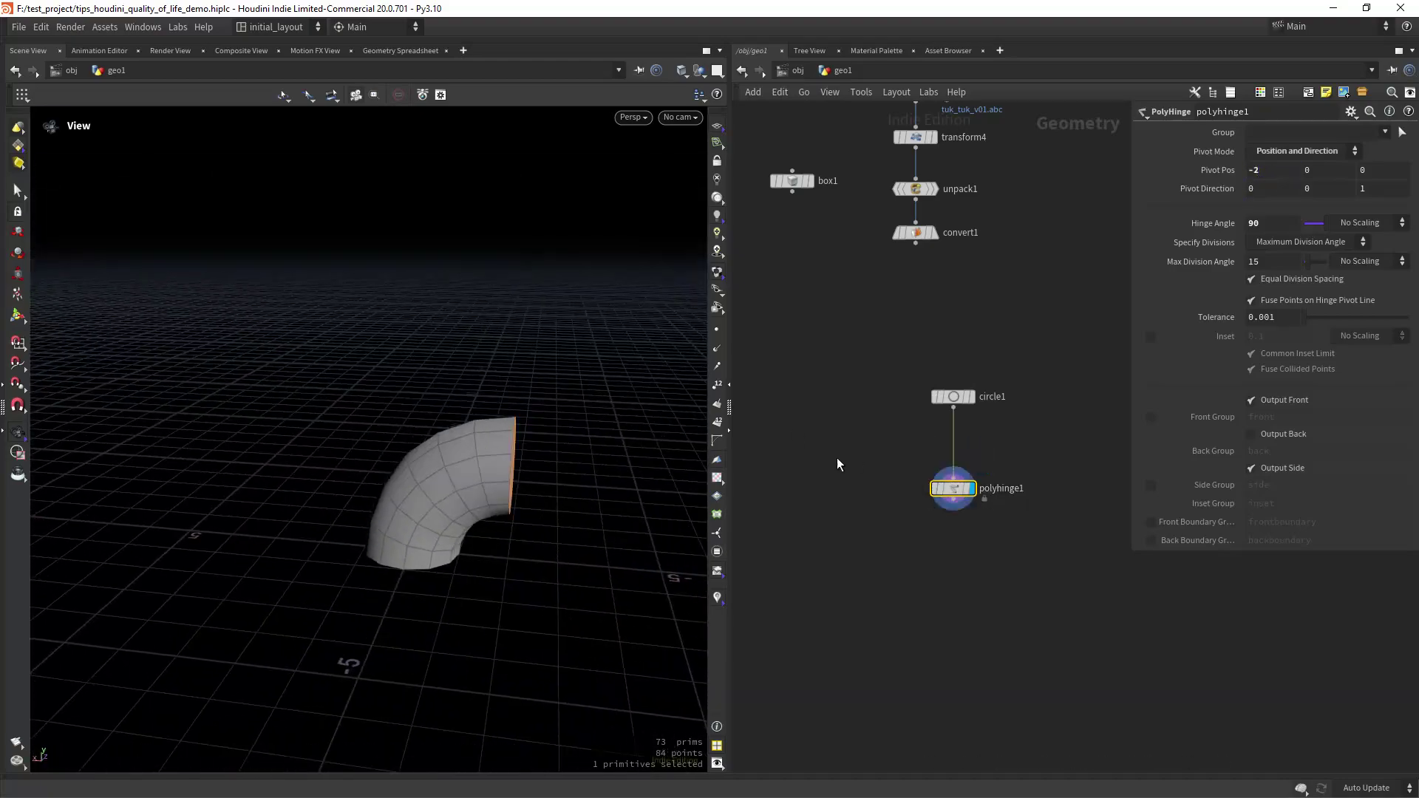
Step: Specify the hinge divisions by Number of Divisions and set them to 10
scroll(837, 458, up, 2)
click(1323, 242)
click(1315, 258)
drag(1267, 261, 1077, 305)
text(10)
Step: Add a Copy and Transform node on a second branch from the circle and display it
drag(1002, 389, 940, 370)
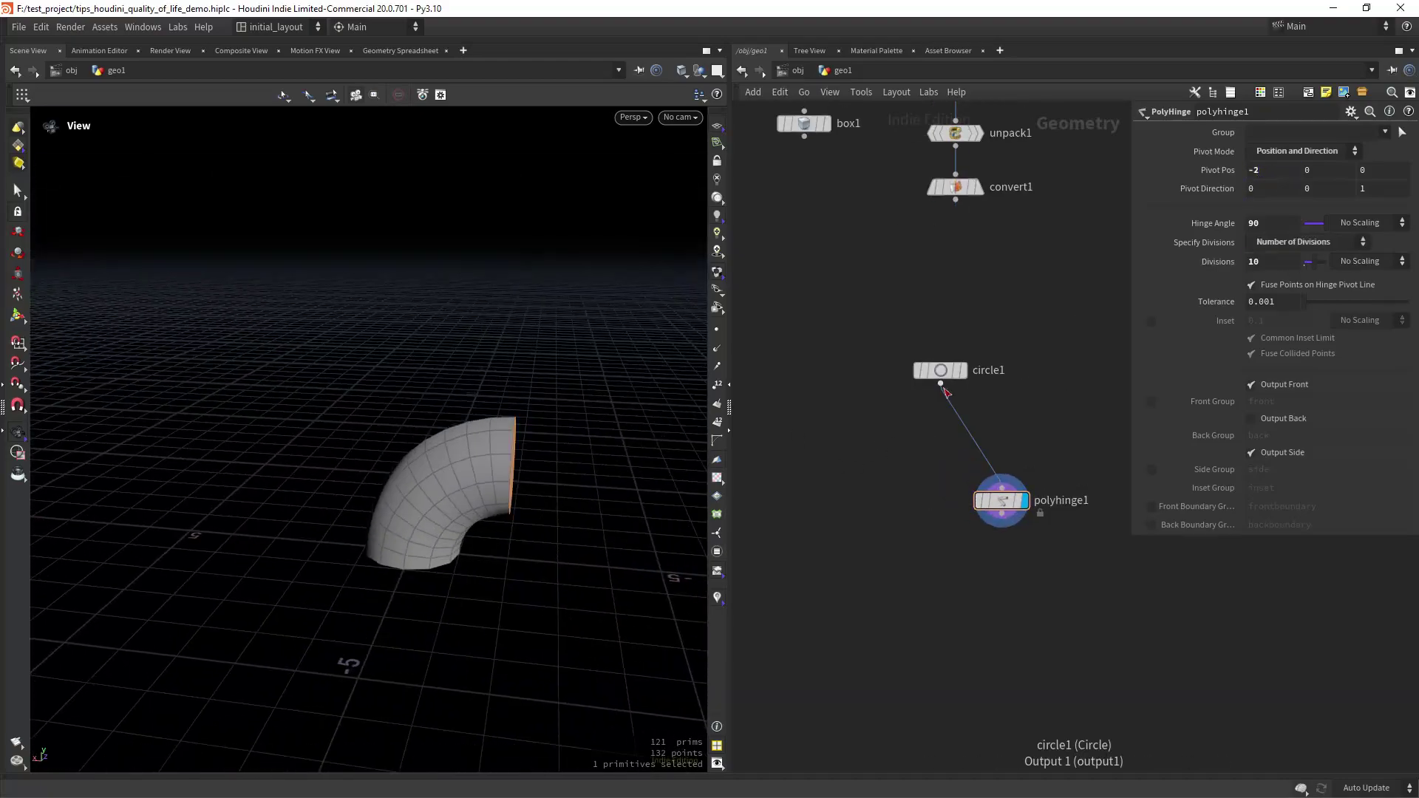
click(941, 385)
key(Tab)
text(copy)
key(Return)
key(Return)
drag(901, 440, 882, 468)
click(906, 464)
Step: Set the total number of copies to 10 and the Z rotation to 90/(ch("ncy")-1)
drag(1112, 342, 1004, 326)
drag(1142, 170, 975, 157)
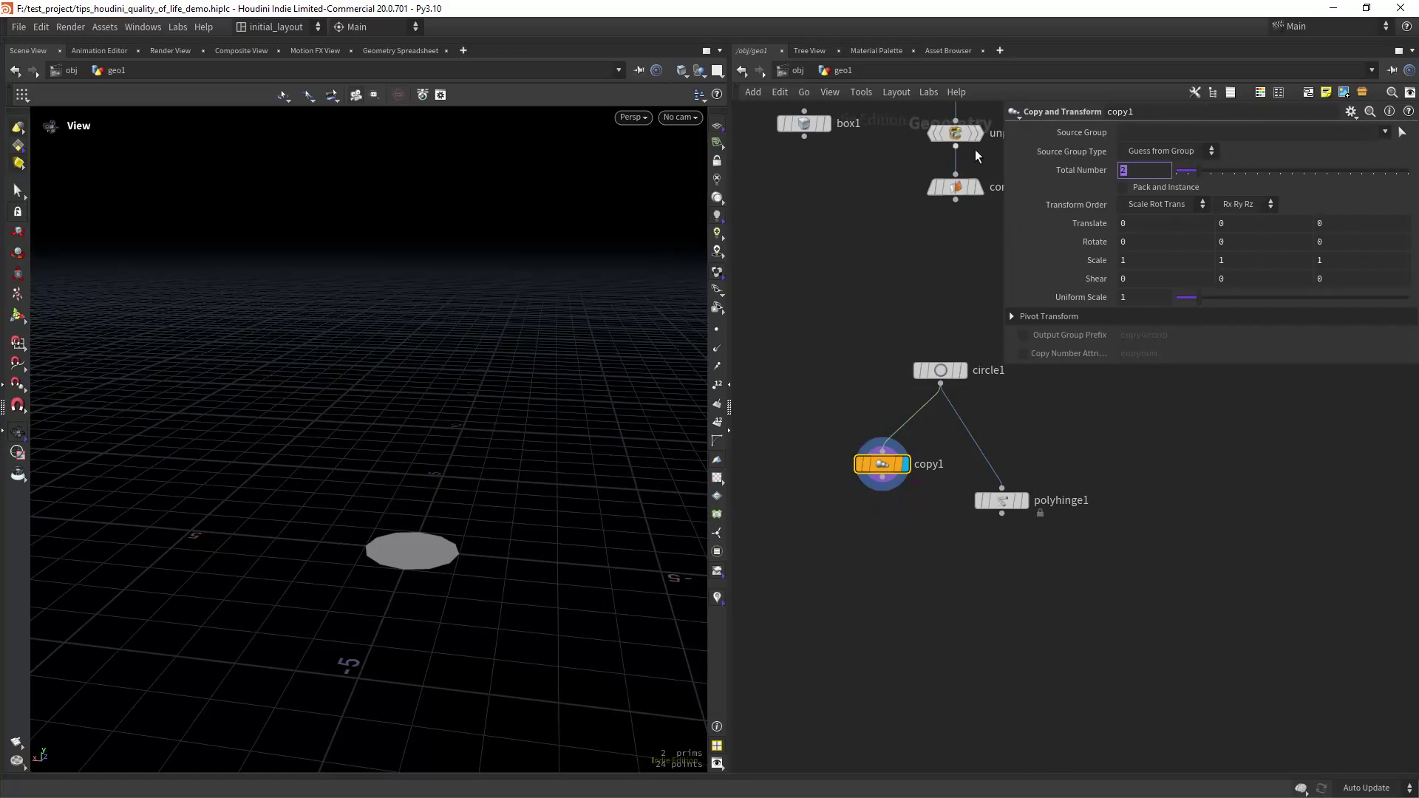
text(90/()
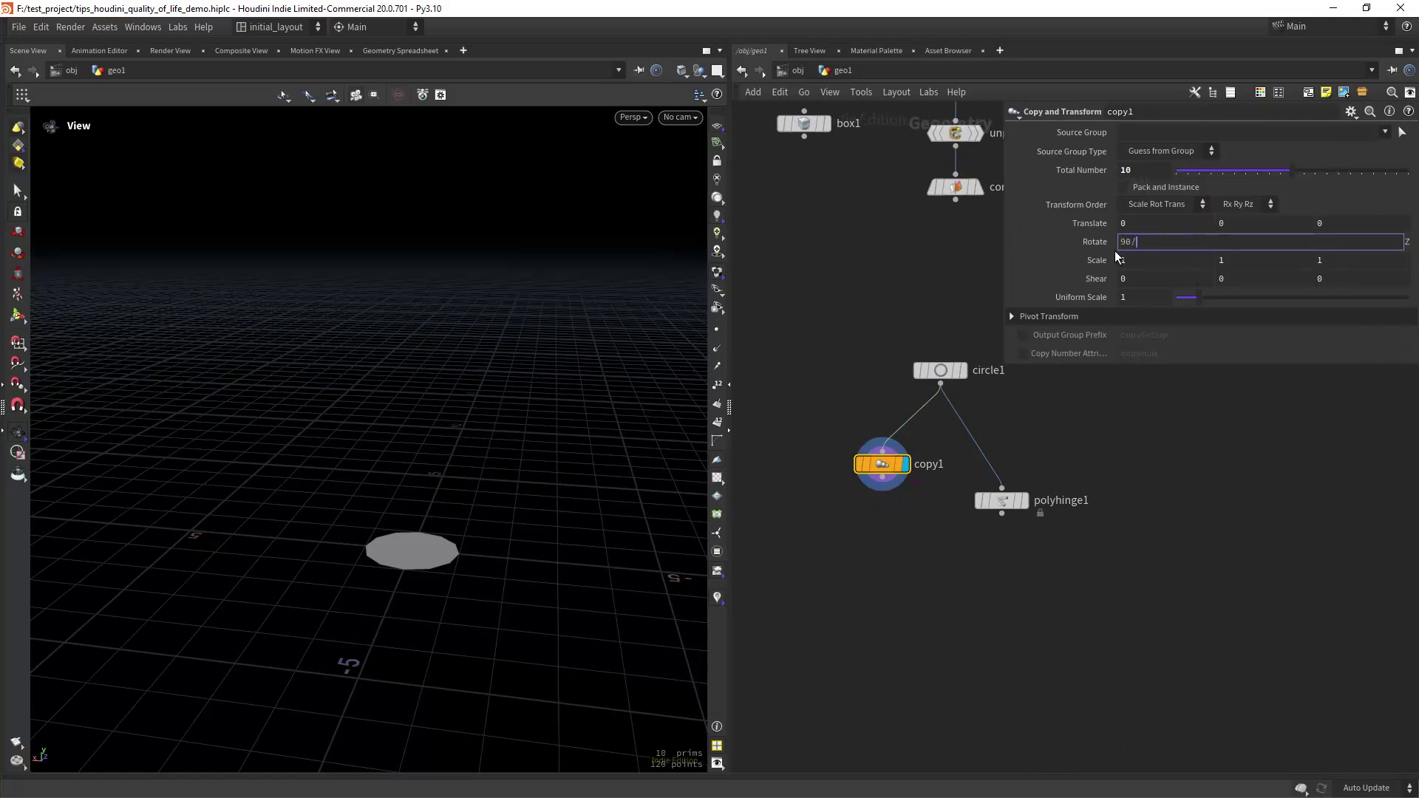
text(ch("ncy")-)
text(1)
key(Return)
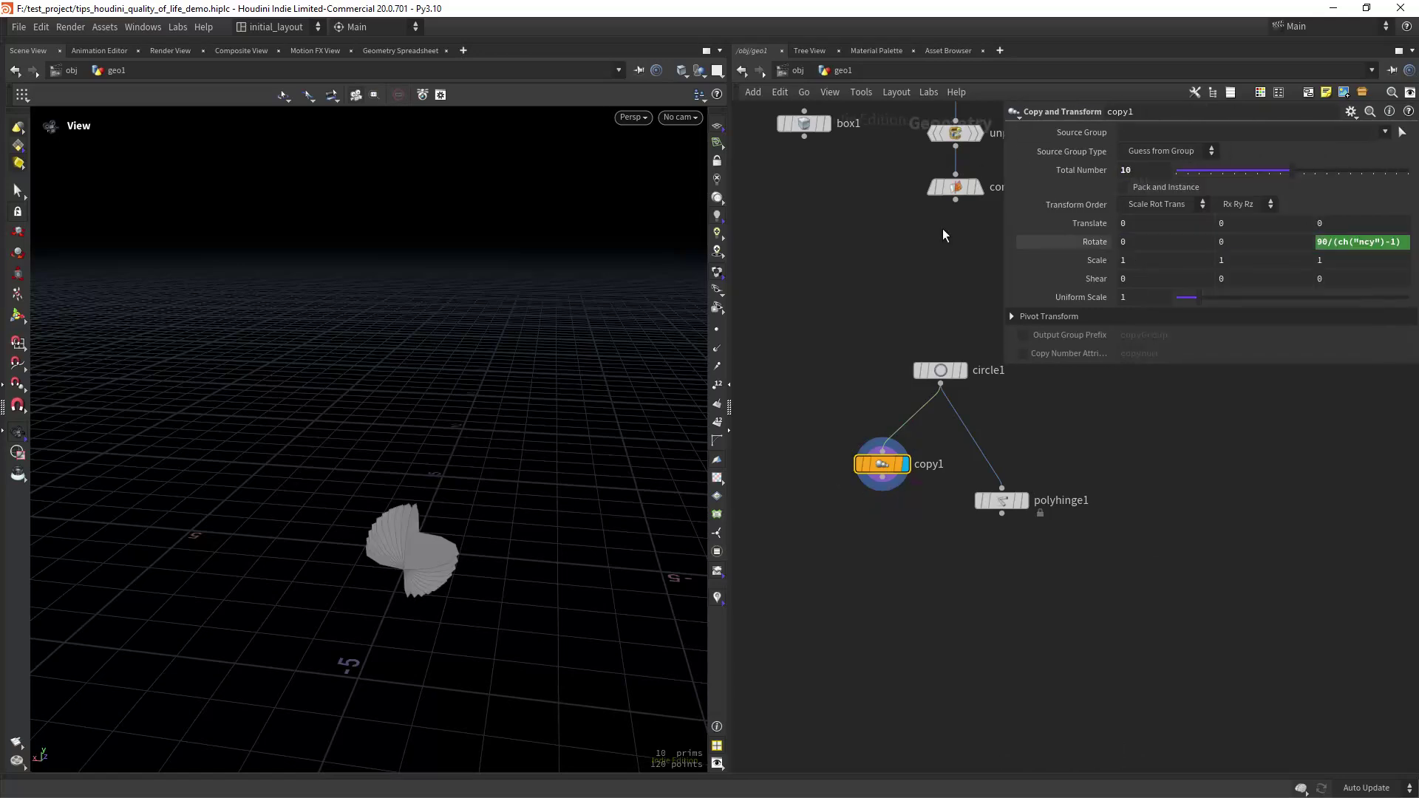
Step: Set the Copy and Transform node's X pivot translate to -2
click(1061, 317)
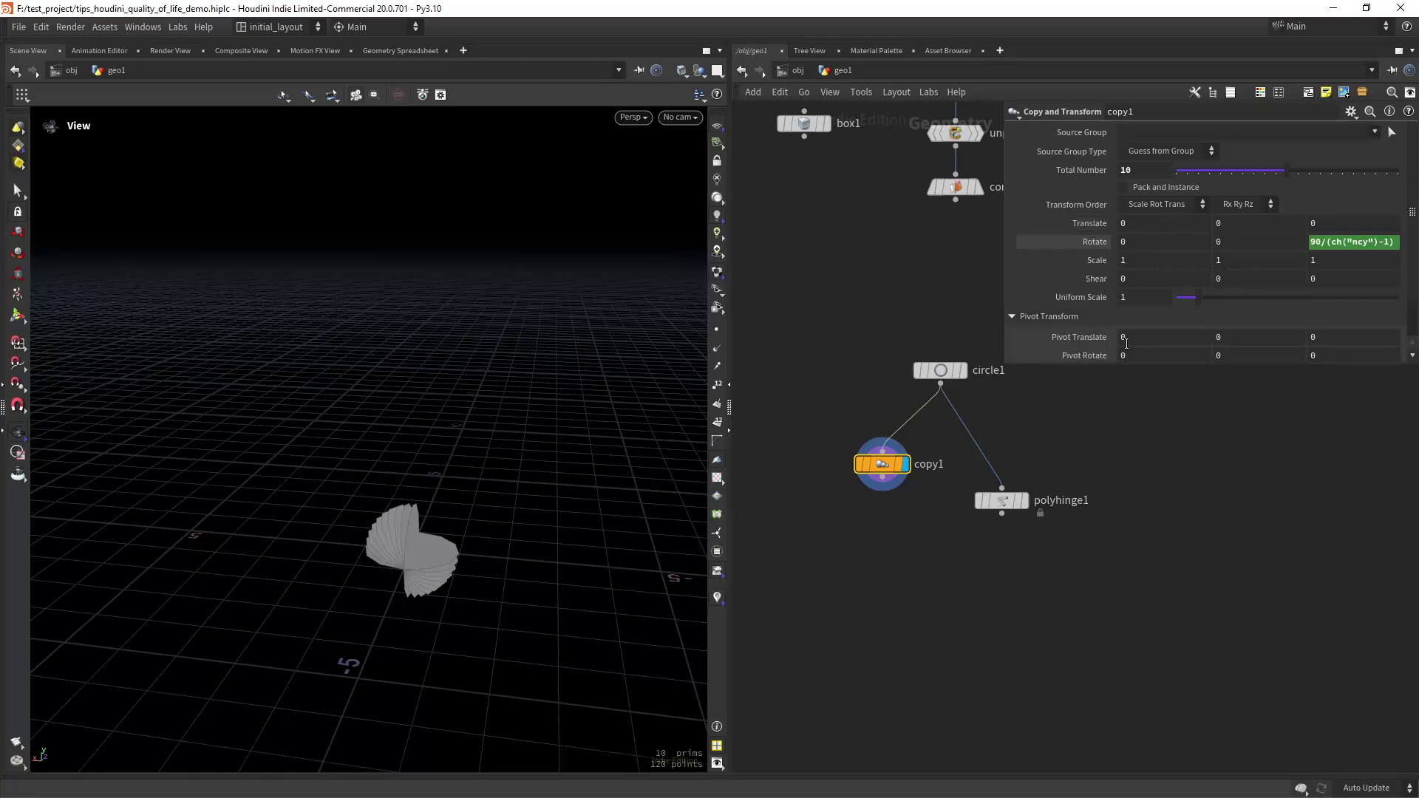
mouse_move(1123, 338)
middle_down()
mouse_move(1109, 340)
mouse_move(1127, 346)
middle_up()
key(BackSpace)
alt+drag(507, 519, 510, 502)
middle_drag(887, 556, 877, 538)
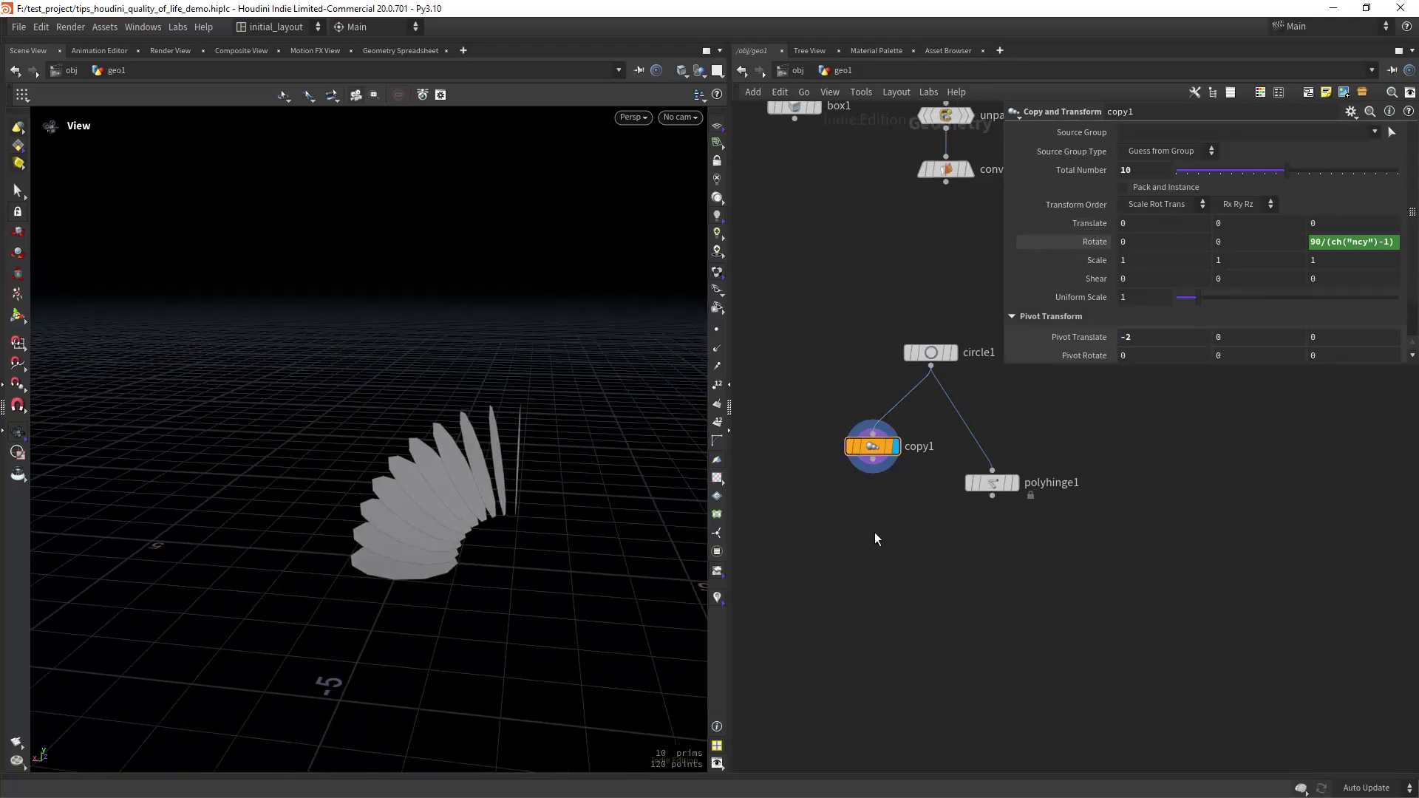
Step: Add a Skin node after the Copy and Transform node and display the resulting surface
key(Tab)
text(skin)
key(Return)
key(Return)
drag(873, 459, 861, 519)
click(896, 532)
alt+drag(563, 474, 567, 469)
Step: Set the total number of copies to 11, comparing the Skin and PolyHinge results by switching the displayed node
click(1015, 481)
click(896, 531)
click(992, 482)
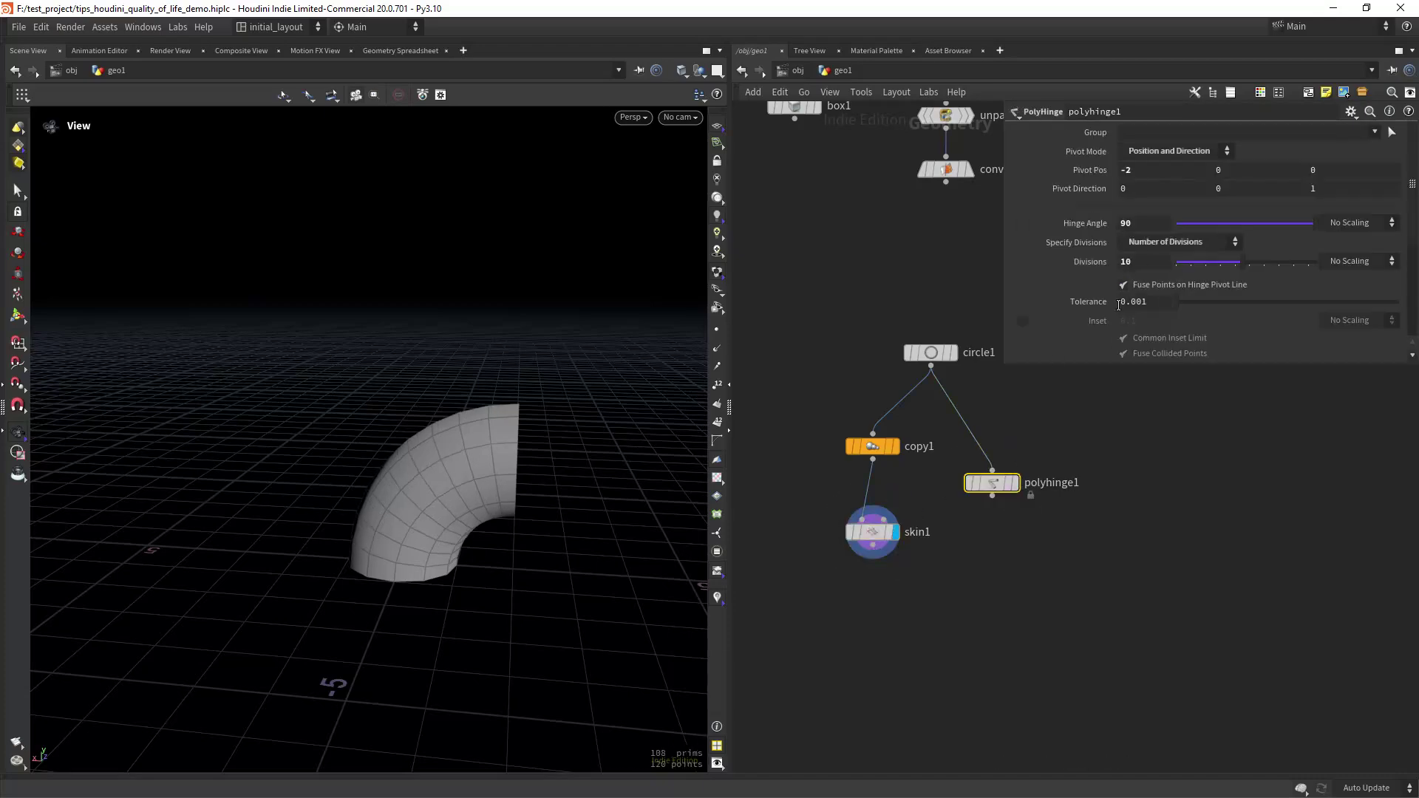
click(873, 446)
drag(1142, 170, 978, 181)
text(11)
click(1015, 480)
click(896, 531)
click(1015, 482)
click(895, 531)
Step: Add a Switch node, feed it from the Skin and PolyHinge nodes, and display it
drag(577, 503, 540, 474)
scroll(898, 640, down, 1)
middle_drag(898, 640, 885, 582)
scroll(884, 583, down, 1)
key(Tab)
text(switch)
key(Return)
key(Return)
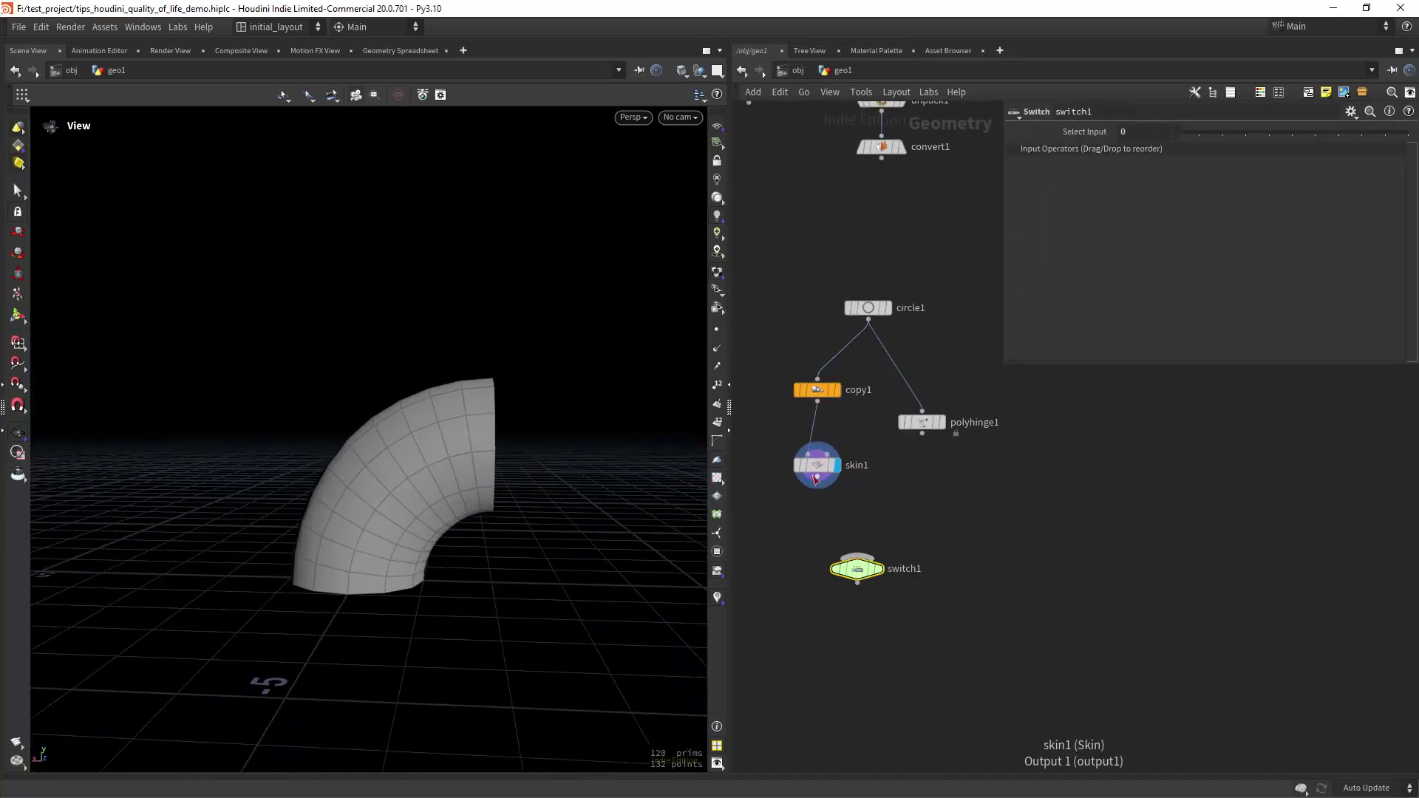
drag(814, 475, 855, 559)
click(877, 570)
drag(923, 433, 852, 598)
Step: Cap the bent pipe with a displayed PolyFill node after the switch, changing its fill mode and enabling its patch group
click(944, 380)
click(924, 380)
click(879, 593)
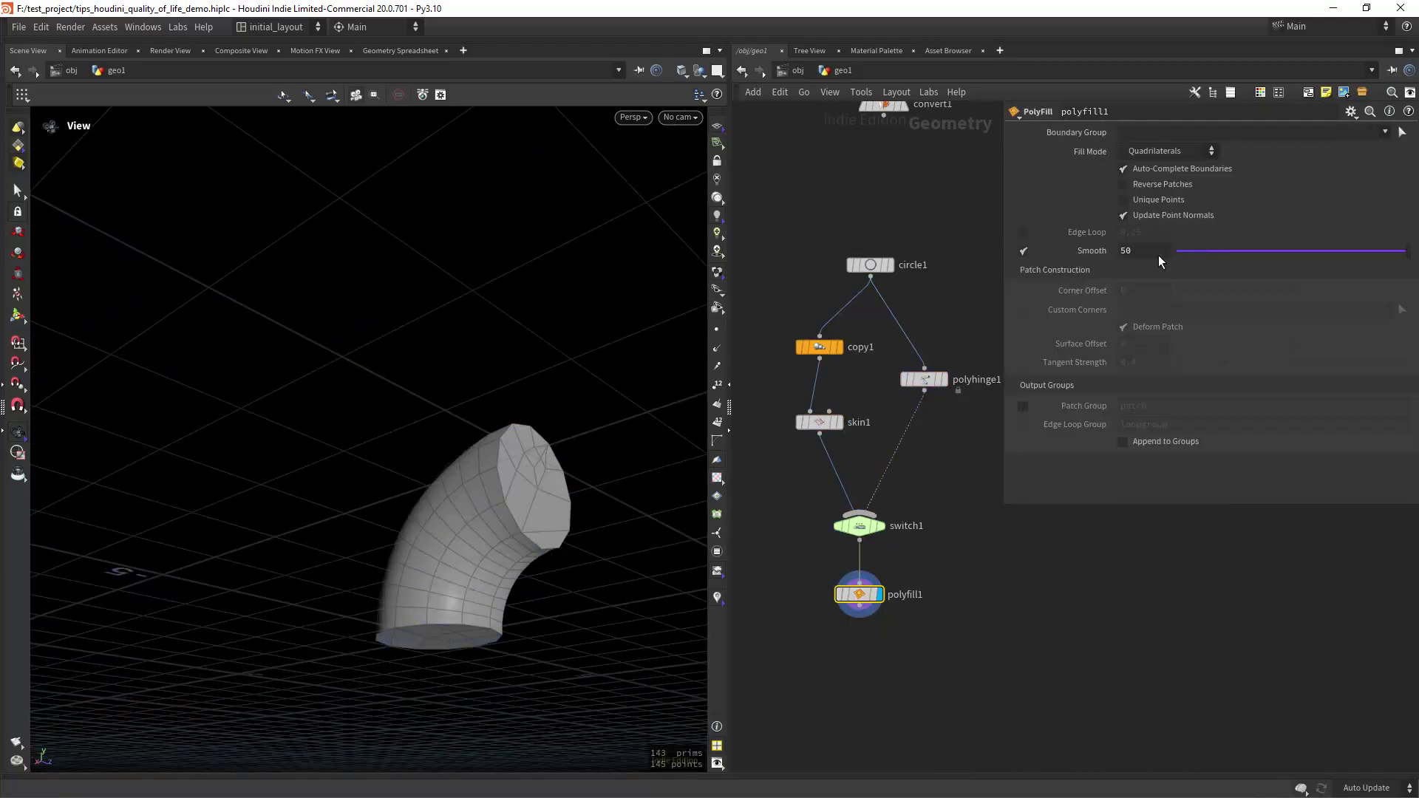
click(1170, 150)
click(1022, 406)
Step: Add a PolyExtrude node after the PolyFill node and display it
scroll(880, 554, up, 2)
key(Tab)
text(extru)
key(Down)
key(Down)
key(Return)
key(Return)
click(877, 546)
Step: Extrude the patch group by a distance of 5 with 12 divisions
click(1375, 133)
drag(1287, 210, 1397, 213)
key(space+3)
key(space+3)
text(5)
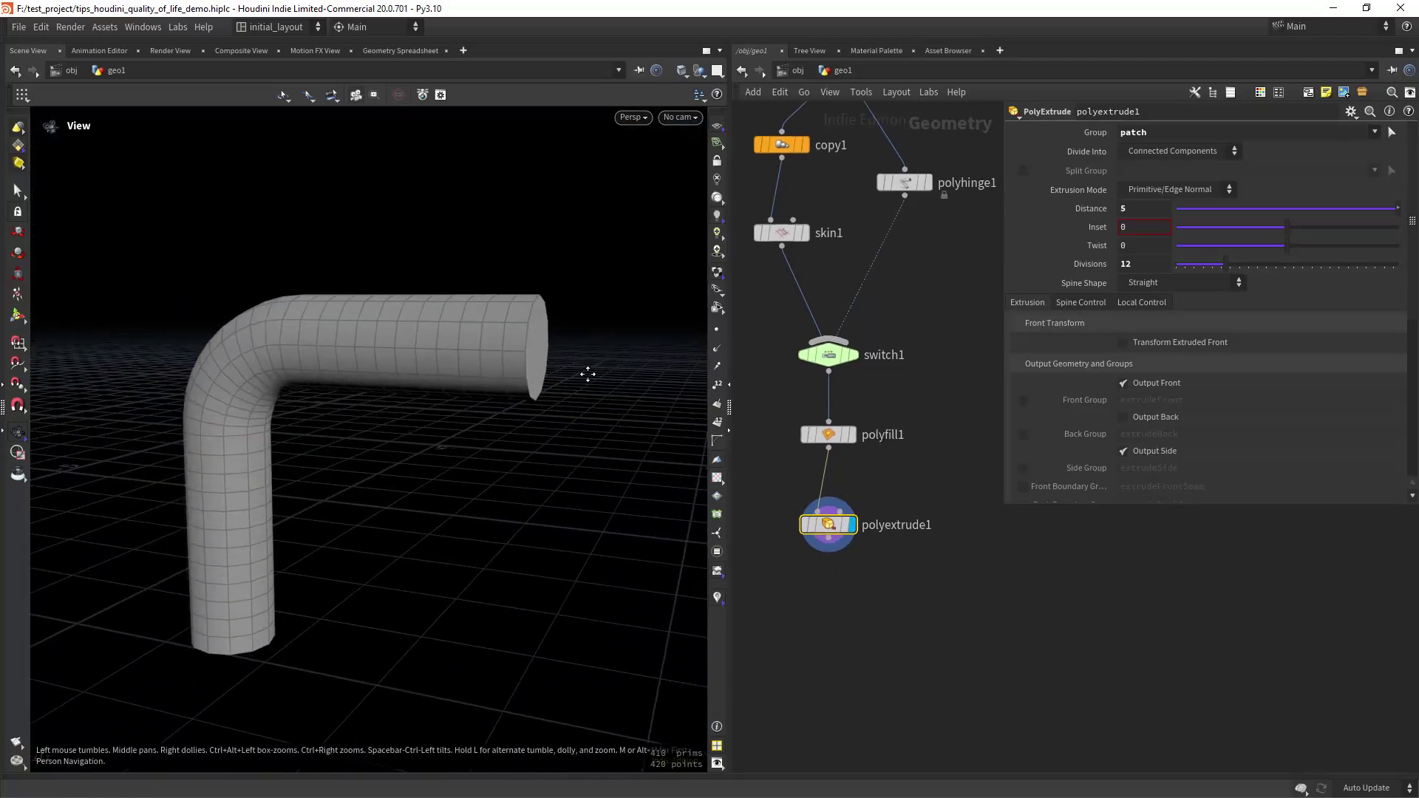
drag(586, 374, 618, 407)
Step: Add a Connectivity node after the PolyExtrude node and display it
middle_drag(848, 582, 878, 519)
key(Tab)
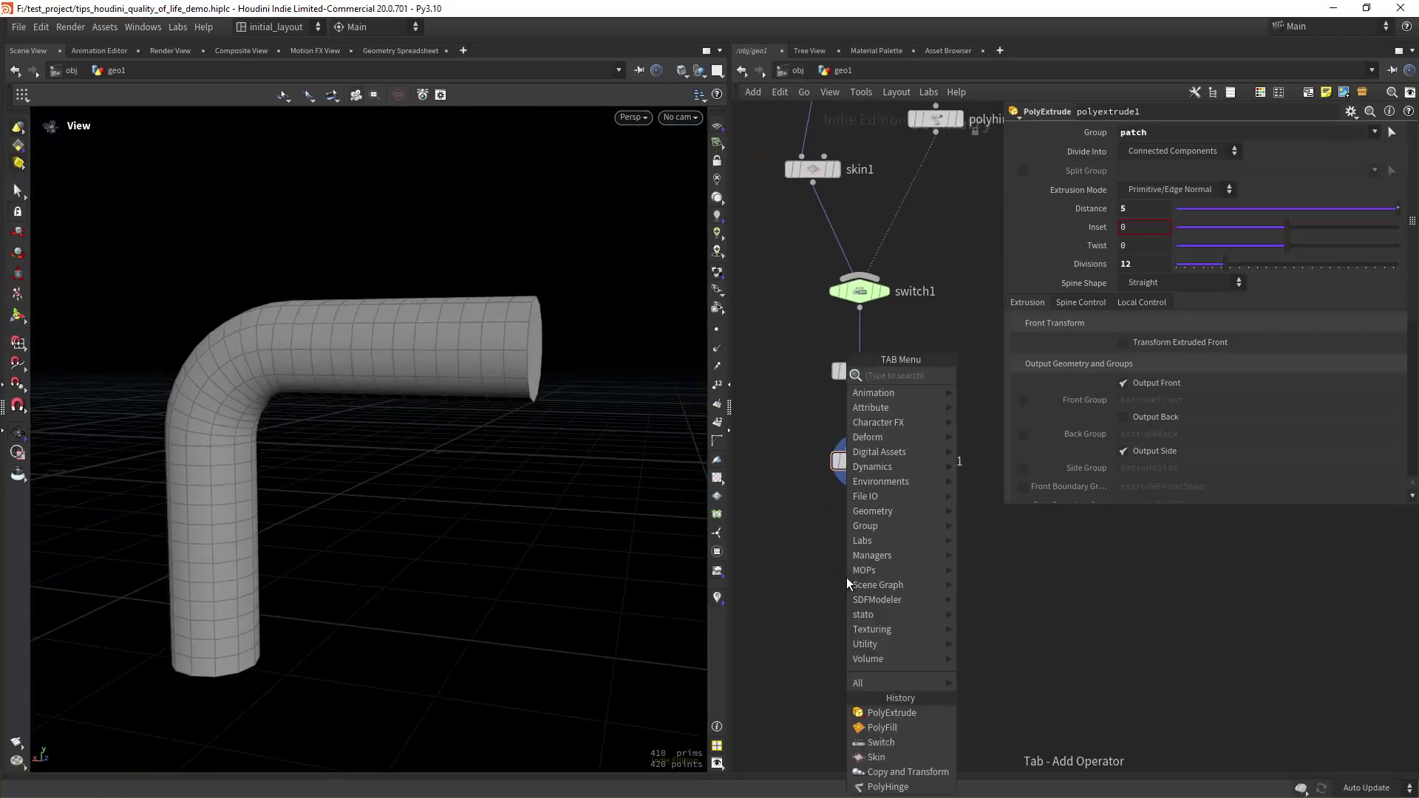
text(conn)
key(Return)
click(845, 578)
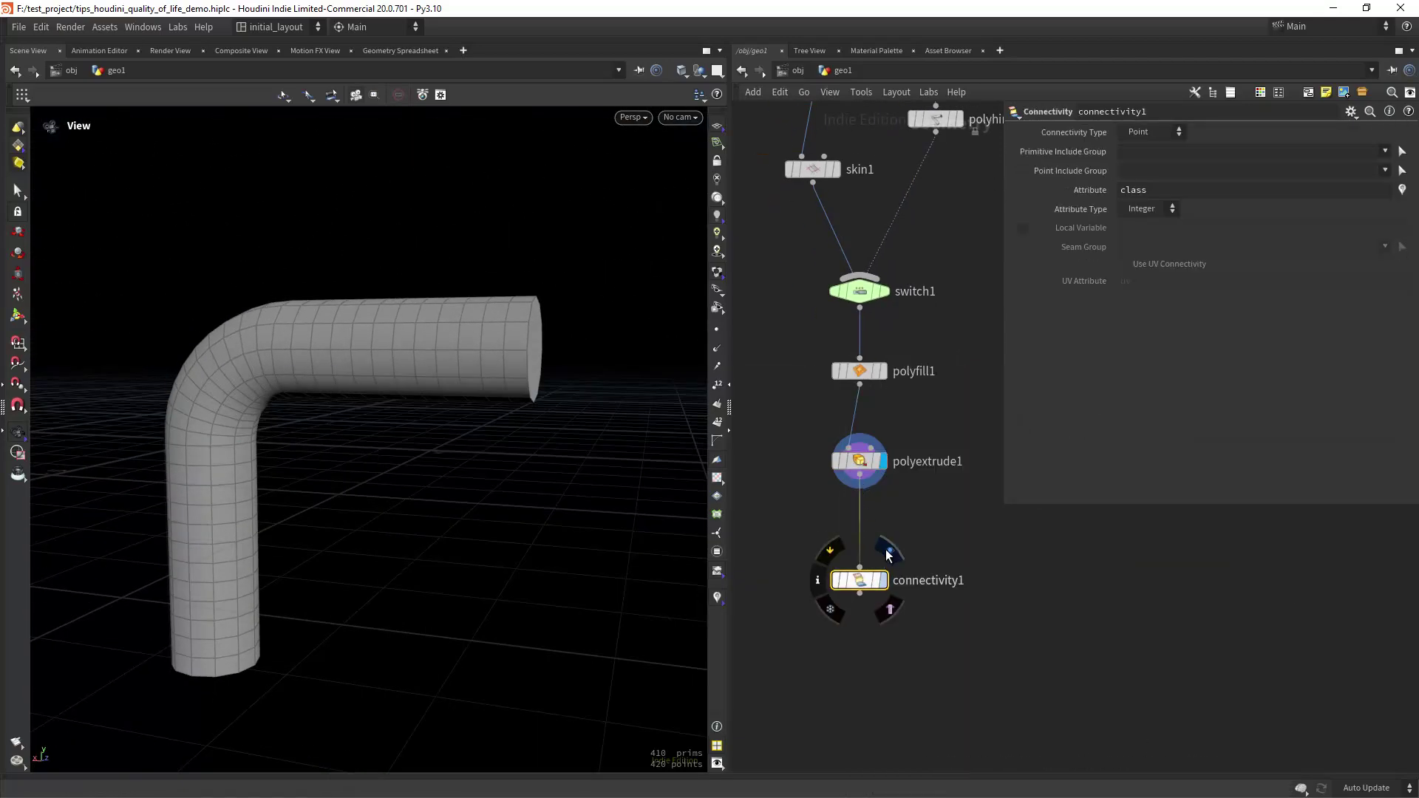
click(888, 552)
Step: Set Connectivity to Primitive type on the patch group, visualize its class attribute and check the class values in the Geometry Spreadsheet
click(1163, 135)
click(1146, 151)
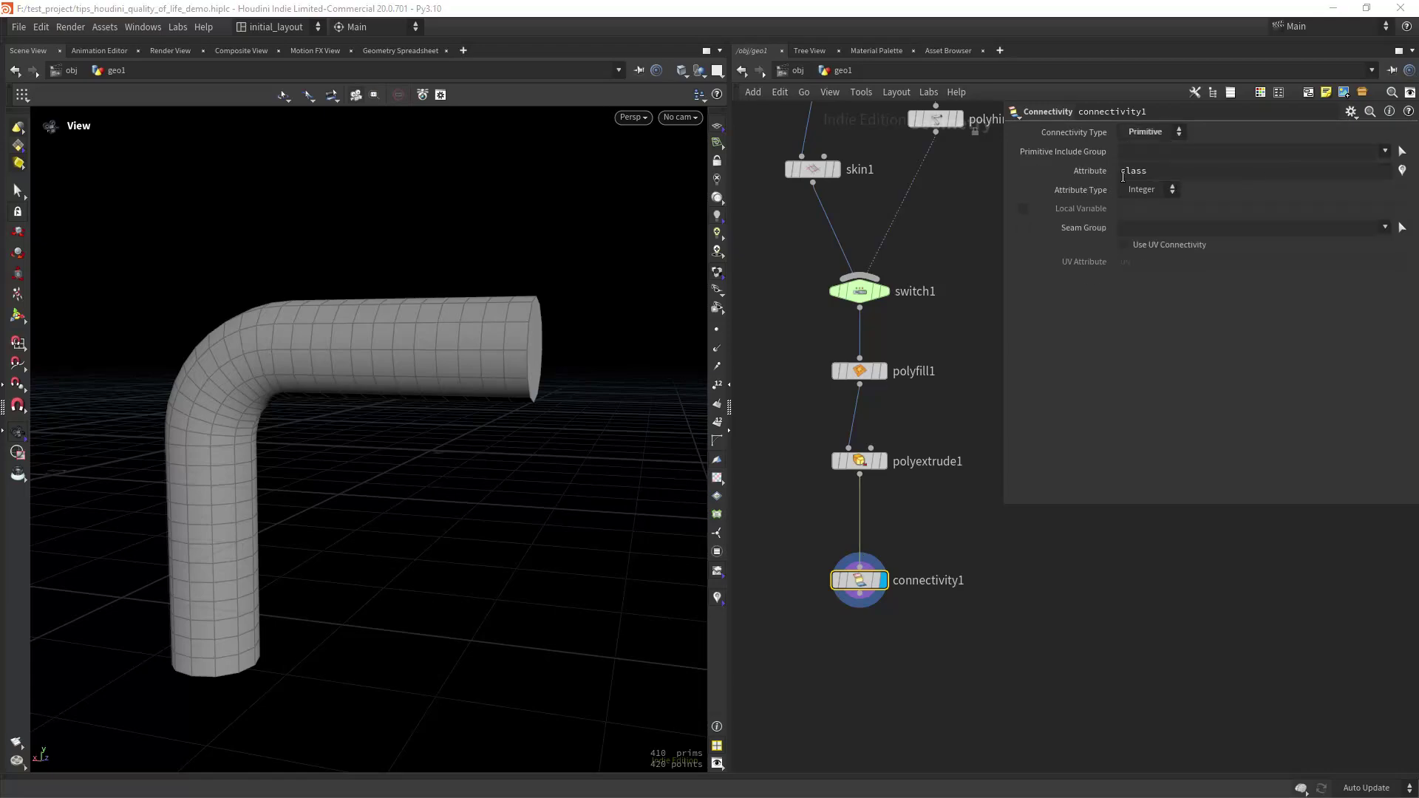
click(1402, 171)
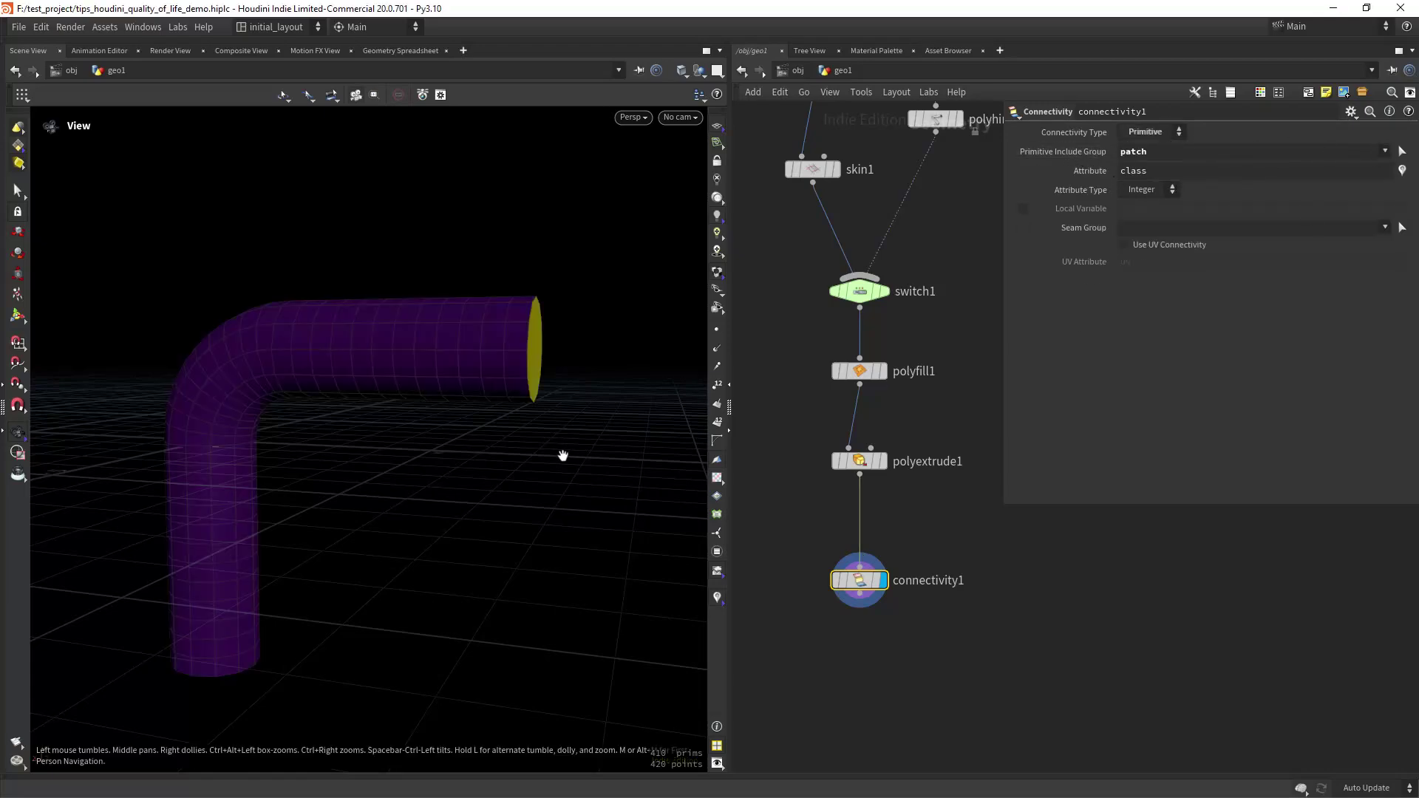
drag(564, 453, 473, 345)
drag(344, 284, 323, 287)
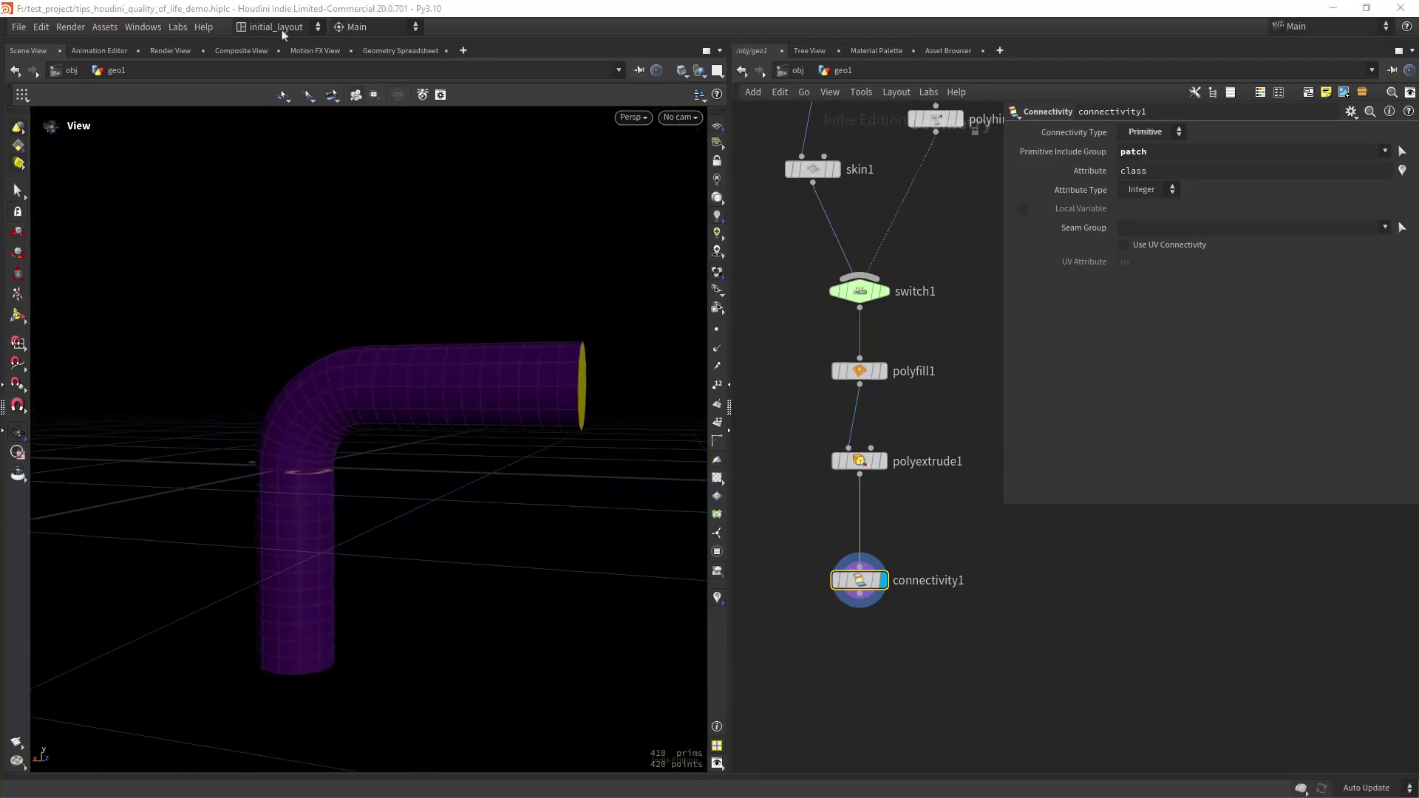
click(404, 51)
click(124, 93)
click(91, 110)
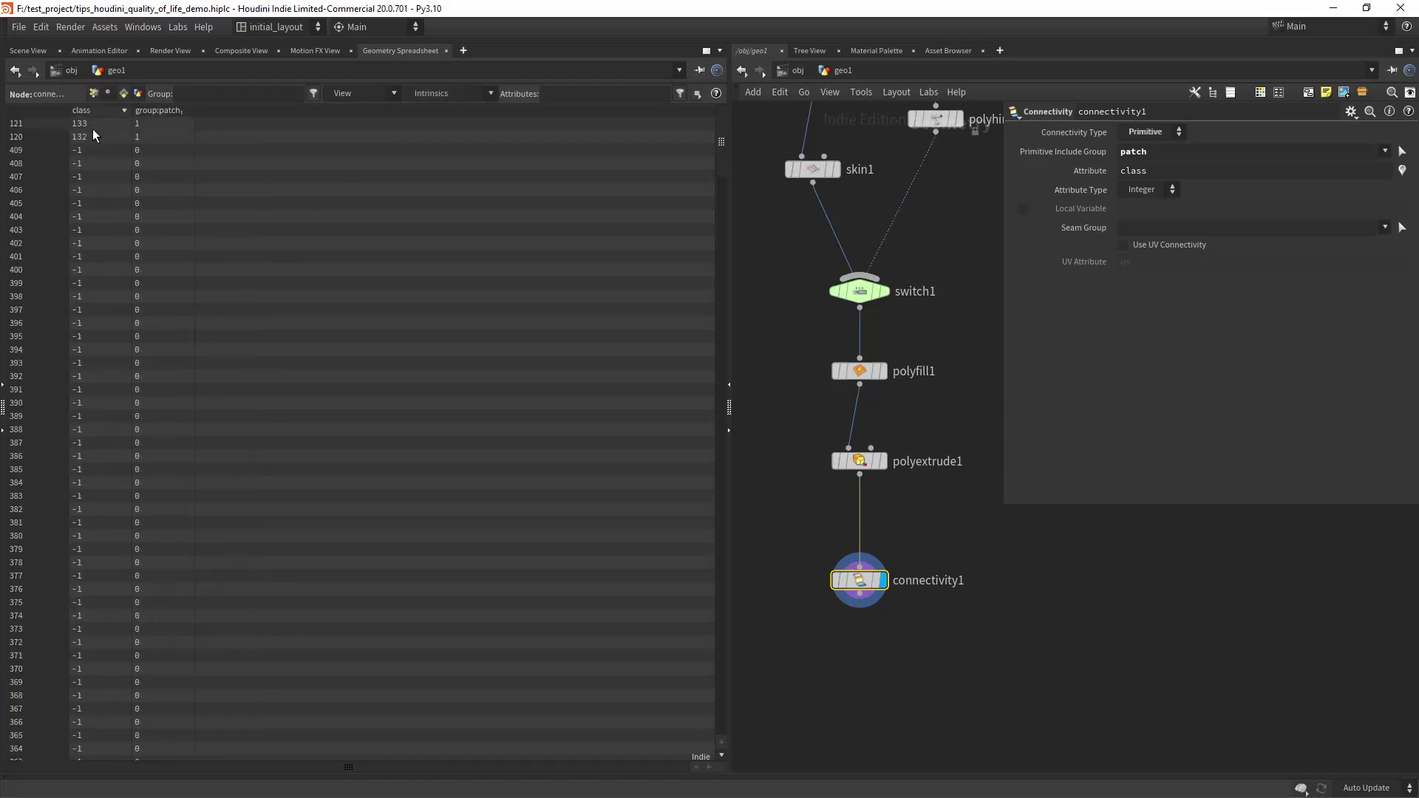
click(27, 51)
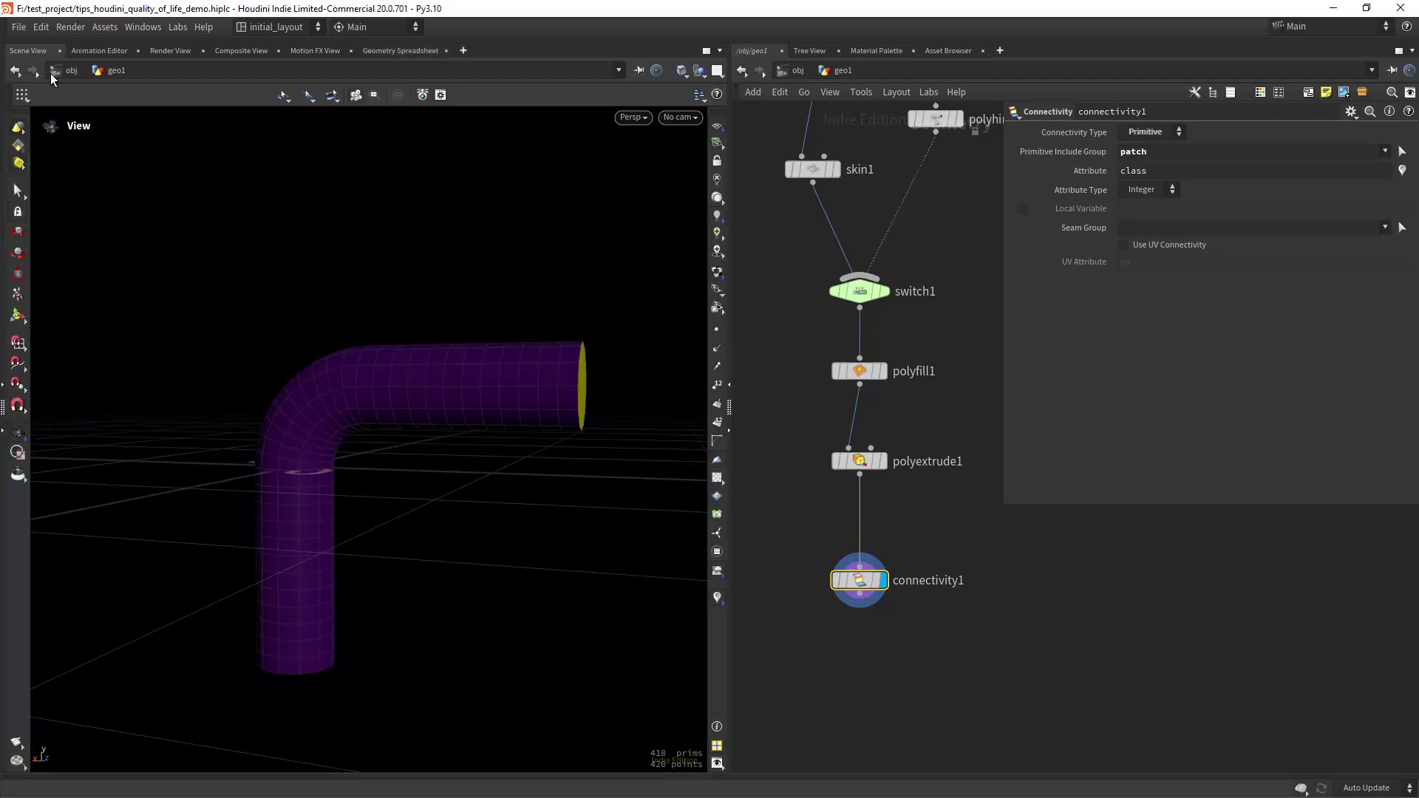
Step: Add an Enumerate node after the Connectivity node and display it
middle_drag(857, 691, 859, 583)
key(Tab)
text(enum)
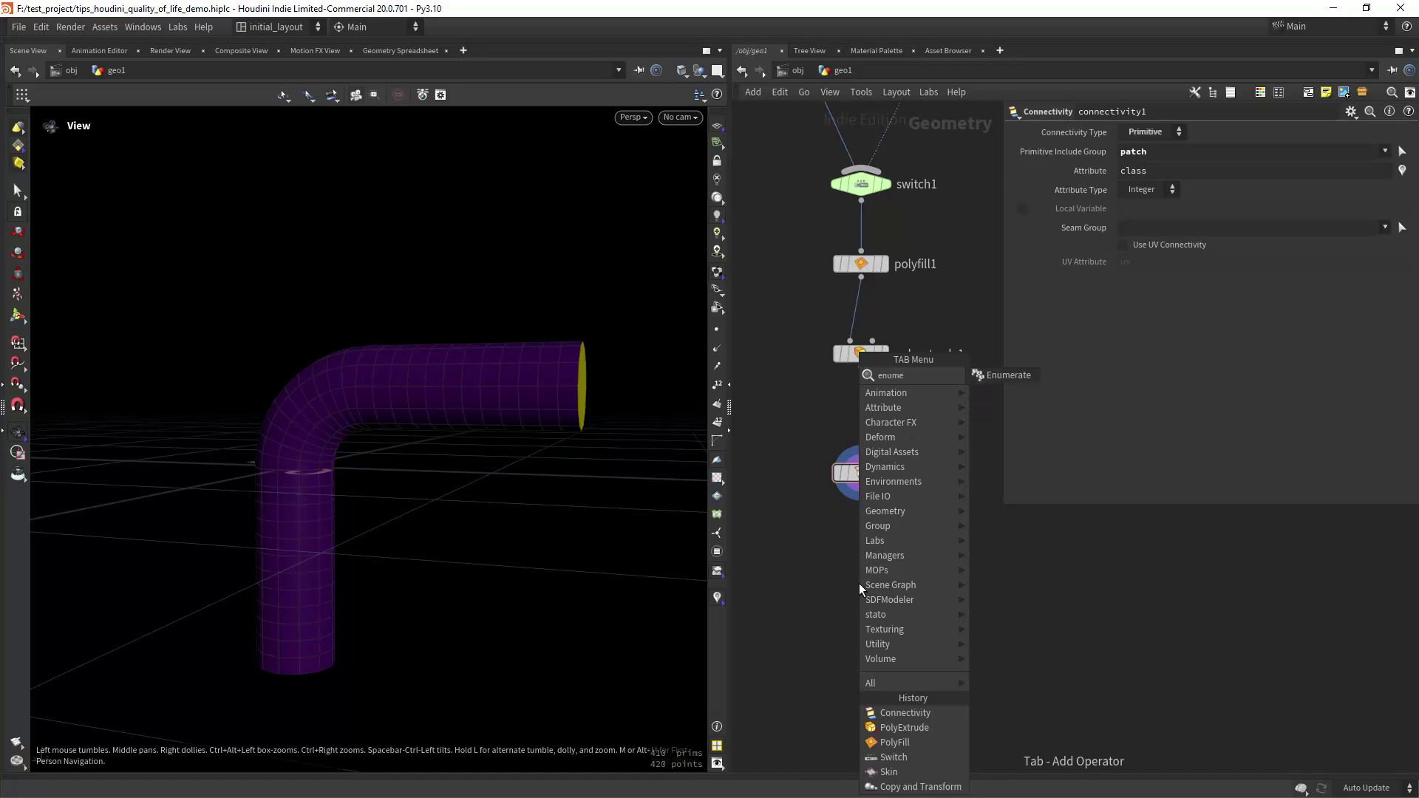
key(Return)
click(858, 583)
drag(861, 489, 861, 570)
Step: Enumerate primitives by the class piece attribute in Enumerate Pieces mode, writing to class, and check the values in the Geometry Spreadsheet
click(1024, 171)
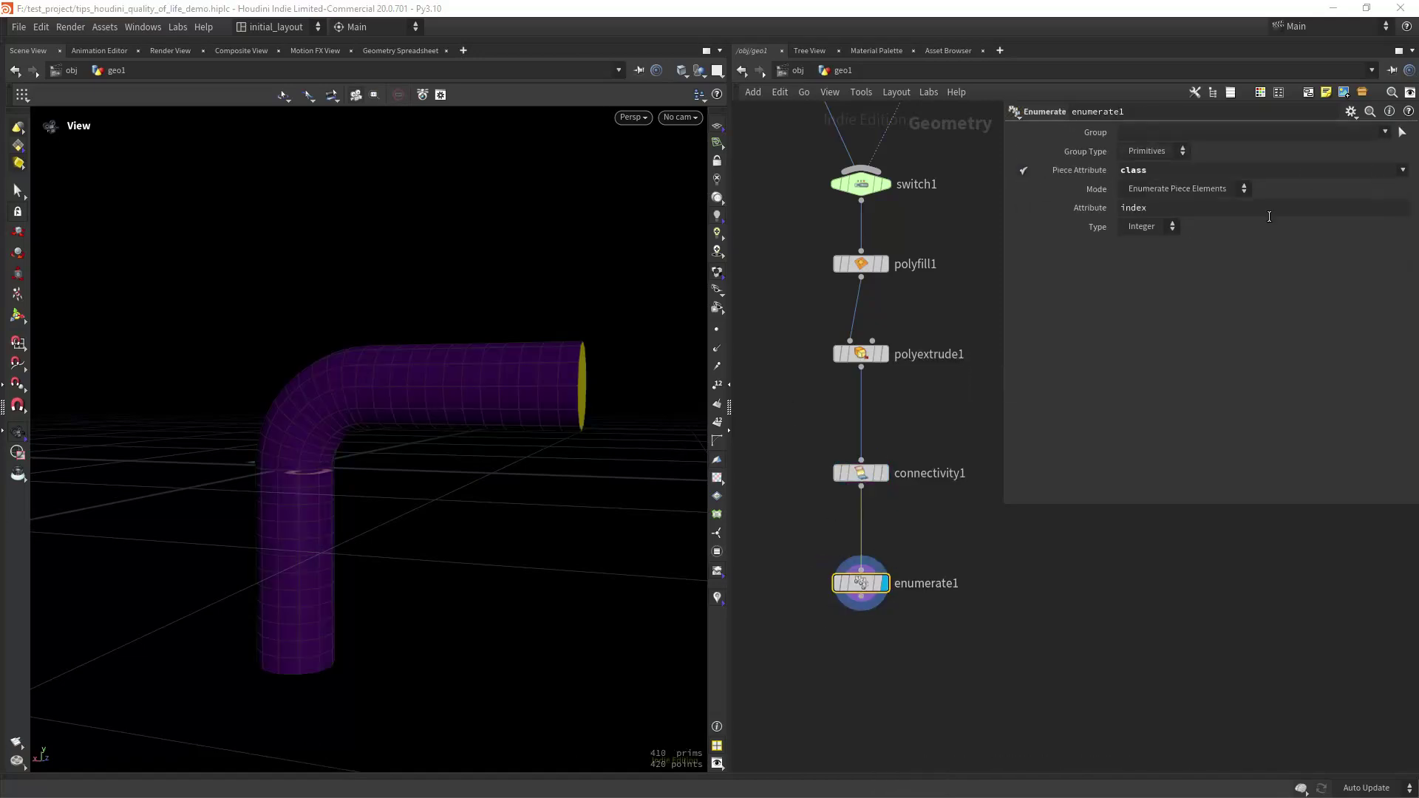
text(class)
key(Return)
click(400, 50)
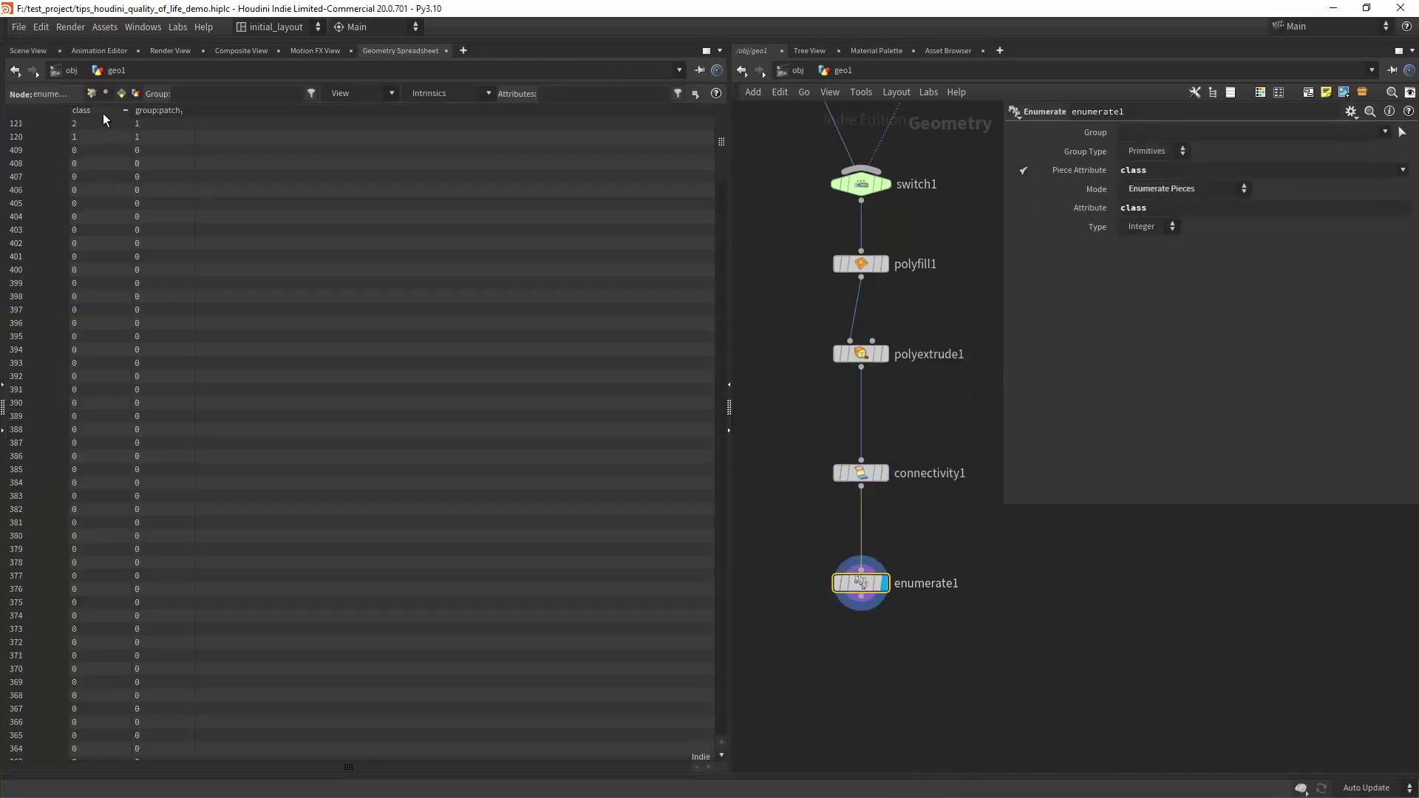
click(30, 51)
drag(516, 453, 522, 435)
Step: Enter selection mode in the viewport and list the selectable groups by the class attribute
middle_drag(818, 566, 805, 479)
key(s)
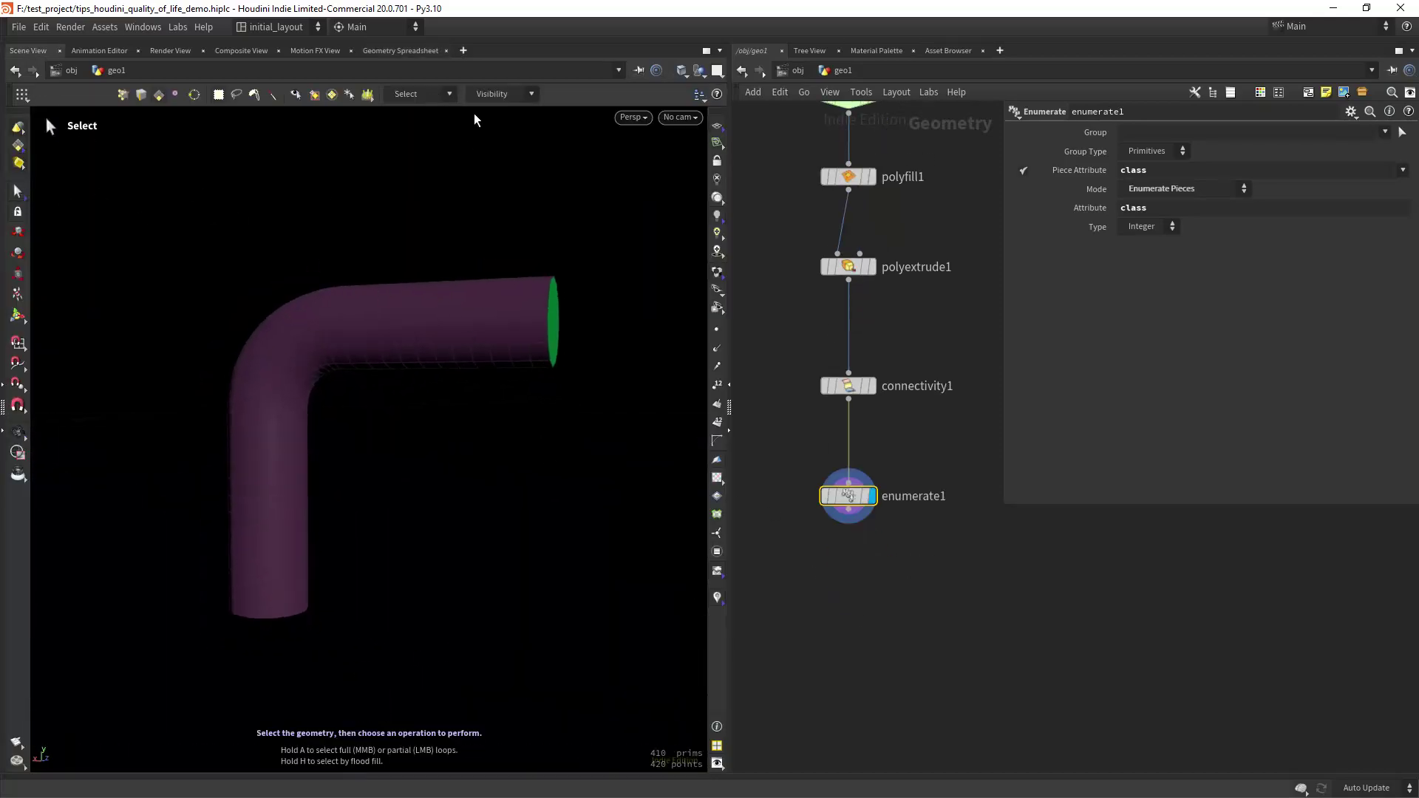
click(334, 96)
click(666, 141)
mouse_move(757, 430)
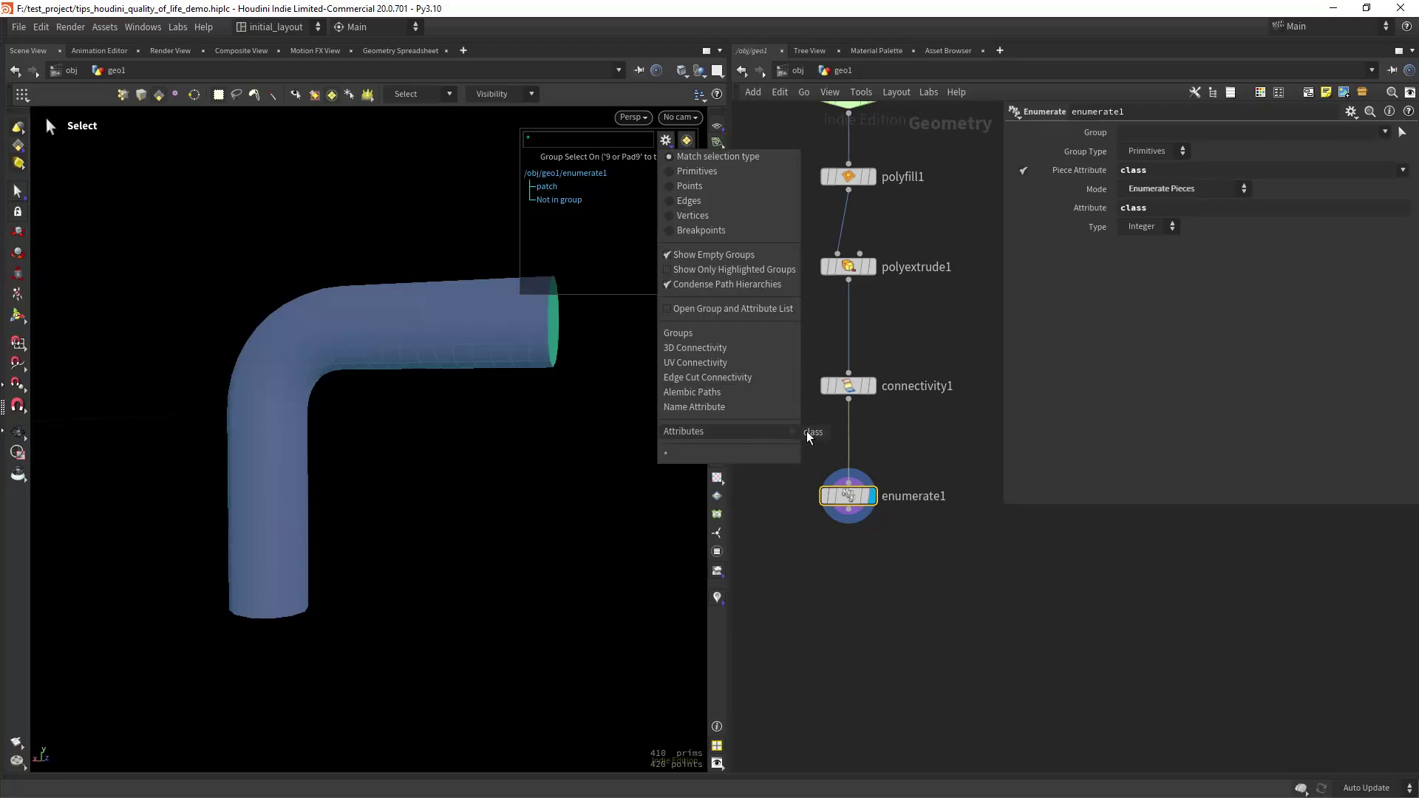
click(812, 433)
Step: Select the class 2 end cap by attribute and isolate it with a Blast node set to Delete Non Selected
alt+drag(608, 346, 554, 352)
click(552, 351)
click(551, 190)
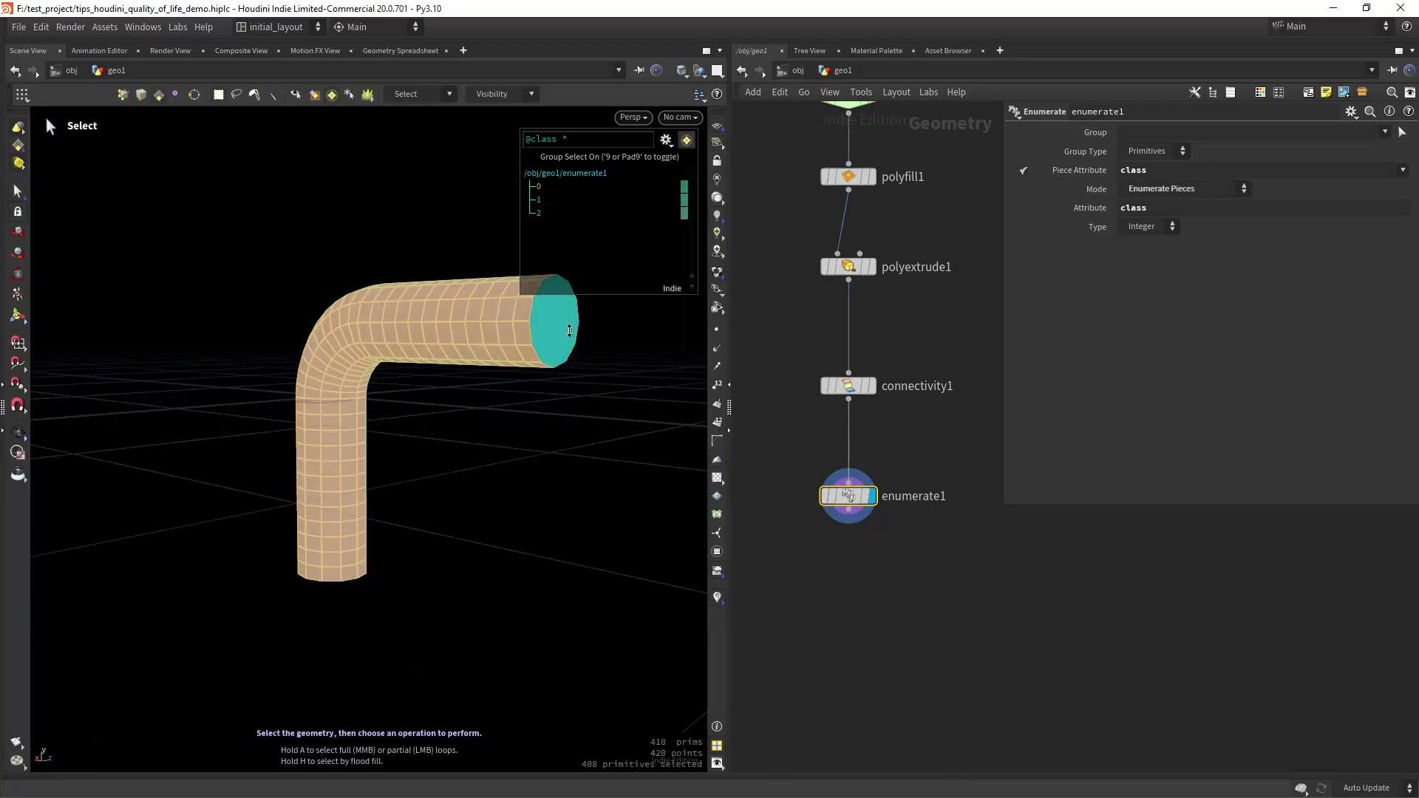
click(569, 323)
alt+drag(576, 435, 515, 445)
key(Tab)
text(blast)
key(Return)
click(1175, 182)
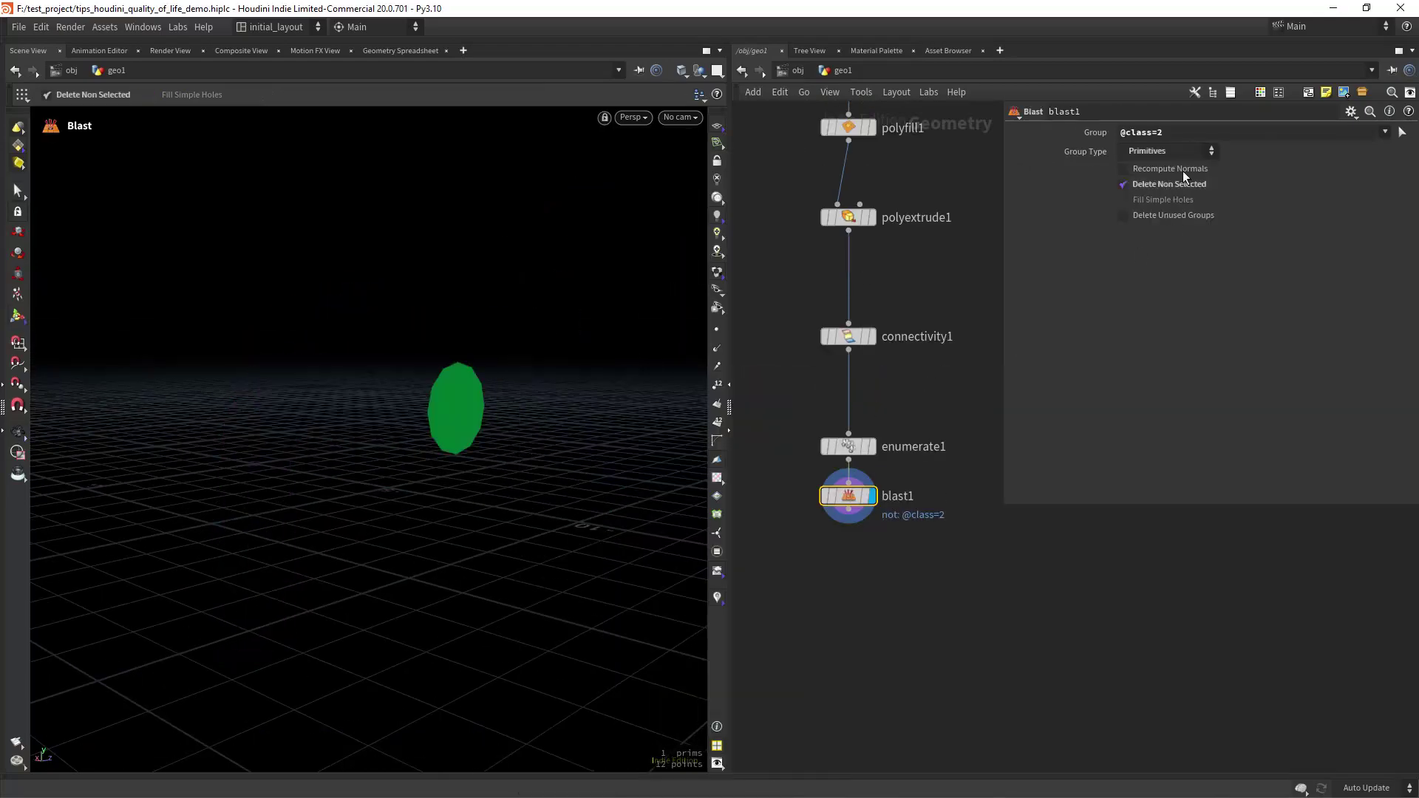
Step: Move the Blast node off to the side of the main chain and display the Enumerate node again
alt+drag(426, 448, 540, 476)
drag(849, 498, 947, 495)
middle_drag(871, 574, 865, 548)
click(872, 394)
key(Tab)
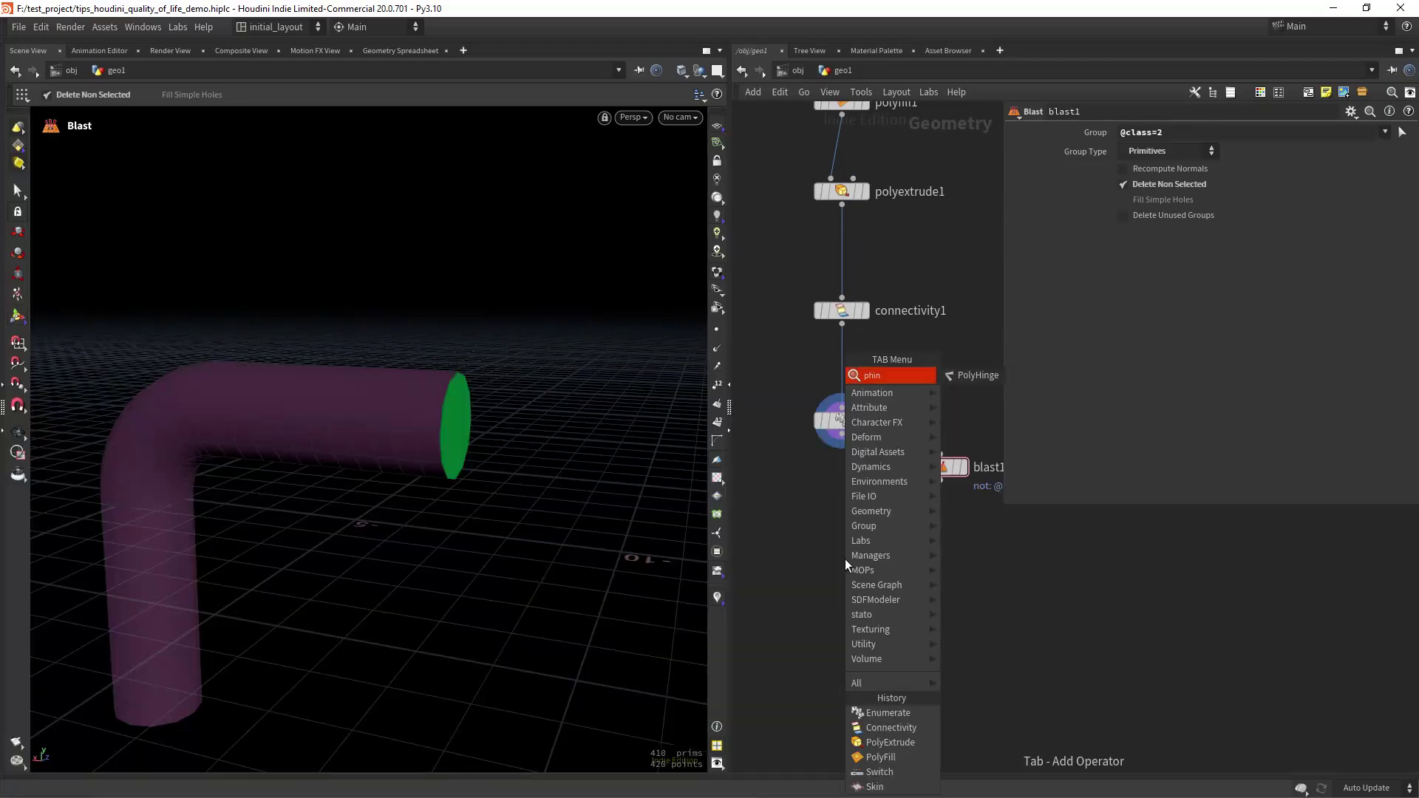
text(polyhinge)
key(Return)
key(grave)
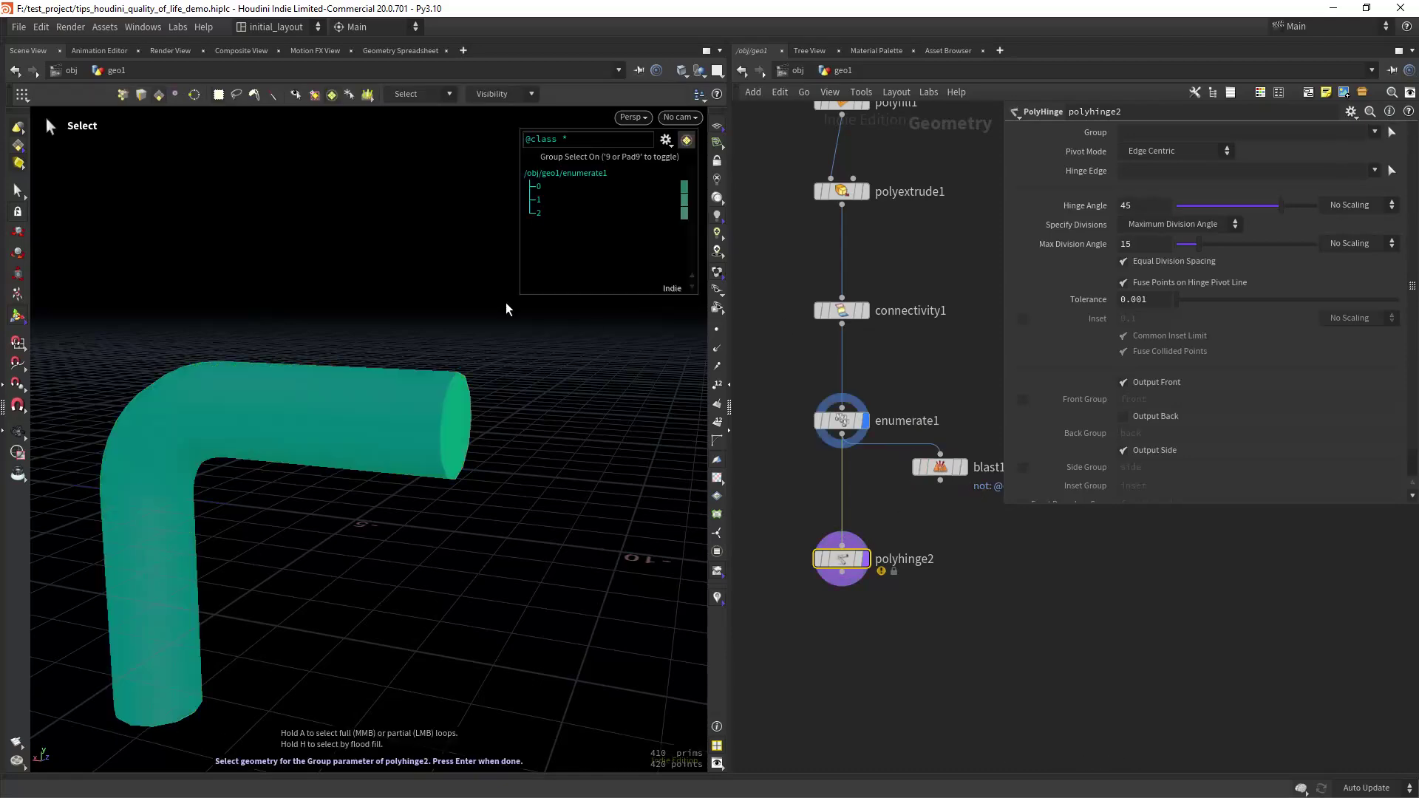
key(Return)
key(Escape)
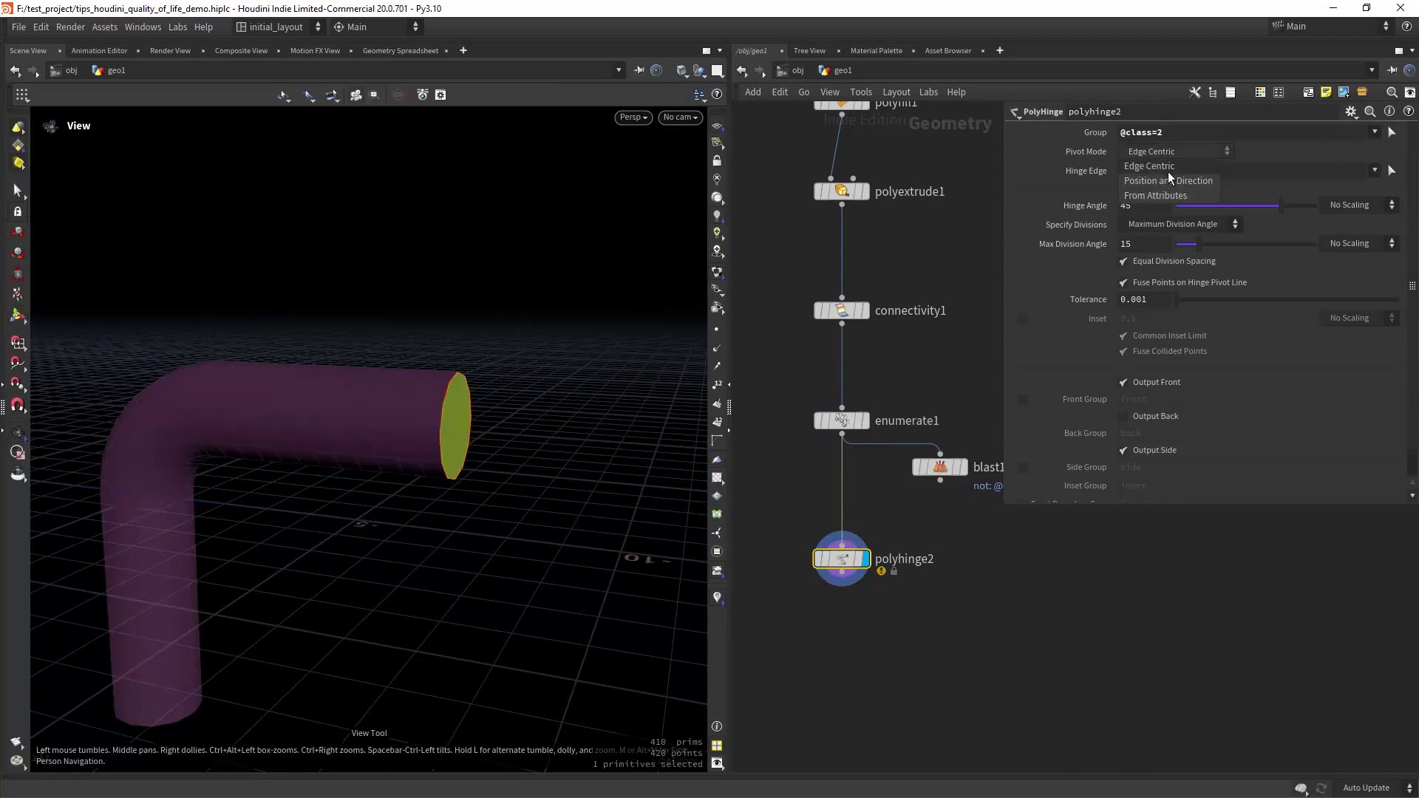
click(1168, 178)
drag(511, 451, 529, 410)
Step: Add a spare input to the new PolyHinge node and reference the end-cap Blast node in it
click(1351, 111)
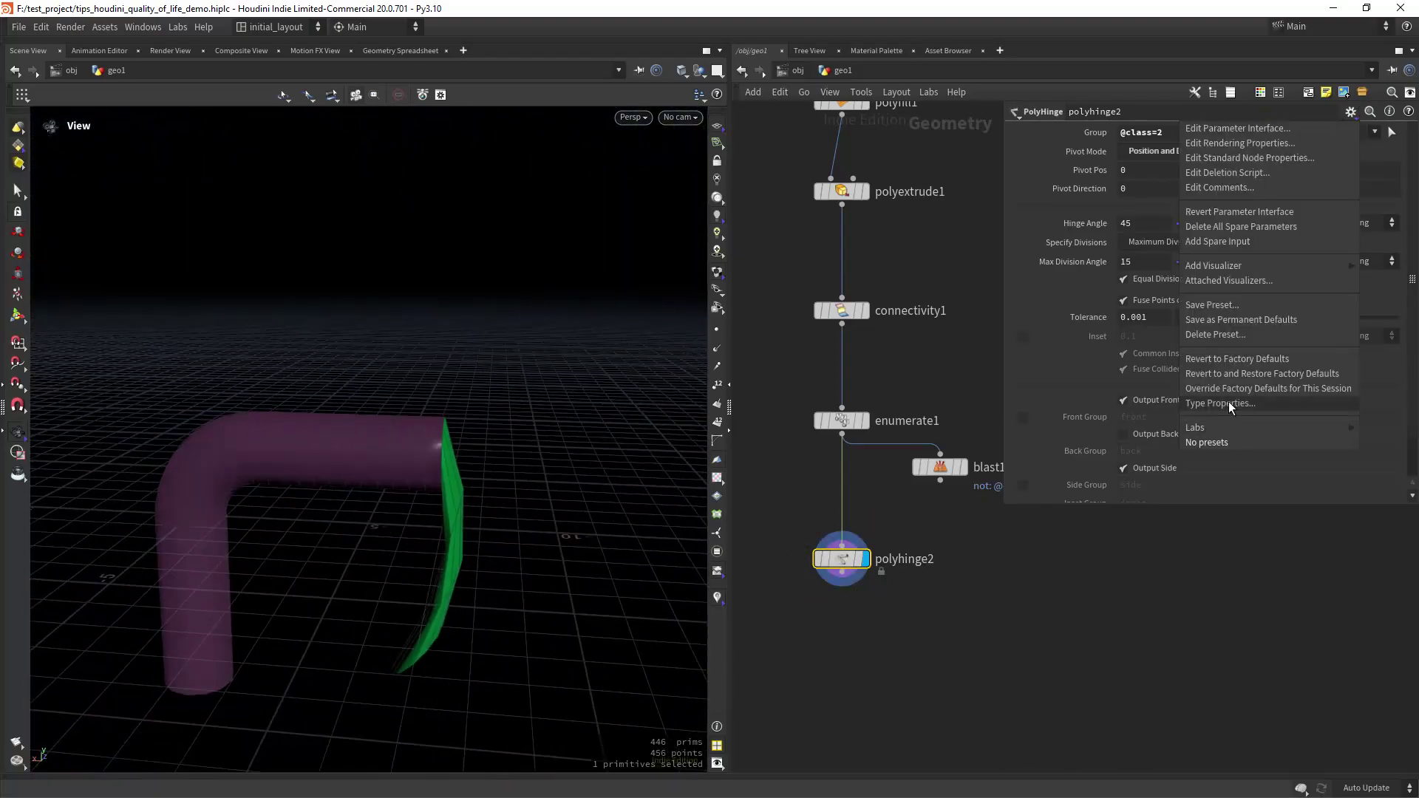
click(1232, 244)
drag(1413, 263, 1413, 329)
drag(940, 467, 1128, 485)
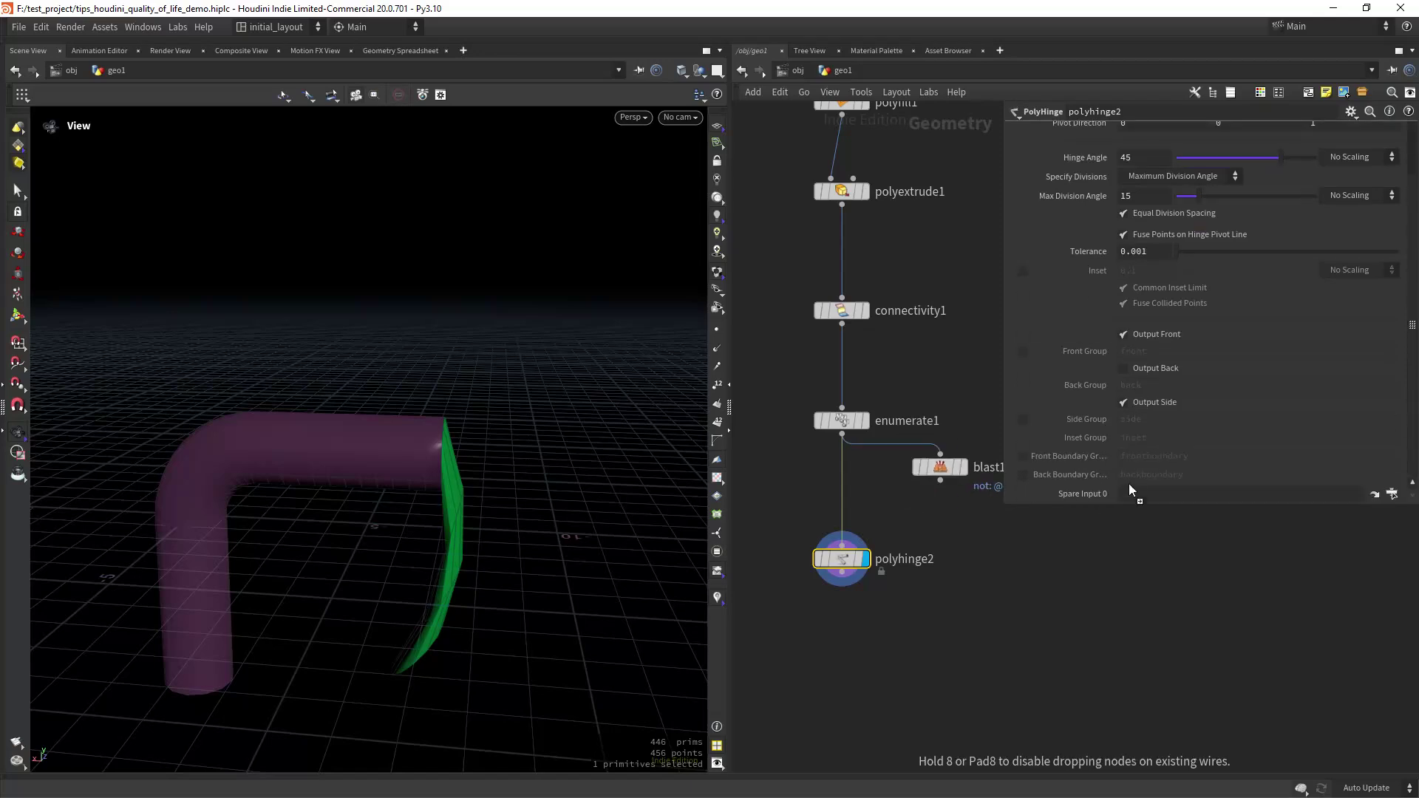
Step: Drive the new PolyHinge's X pivot position with the expression centroid(-1,D_X)
scroll(1064, 296, up, 4)
mouse_move(1135, 175)
middle_down()
mouse_move(1068, 177)
mouse_move(1159, 164)
middle_up()
text(centroid(-1,D_X))
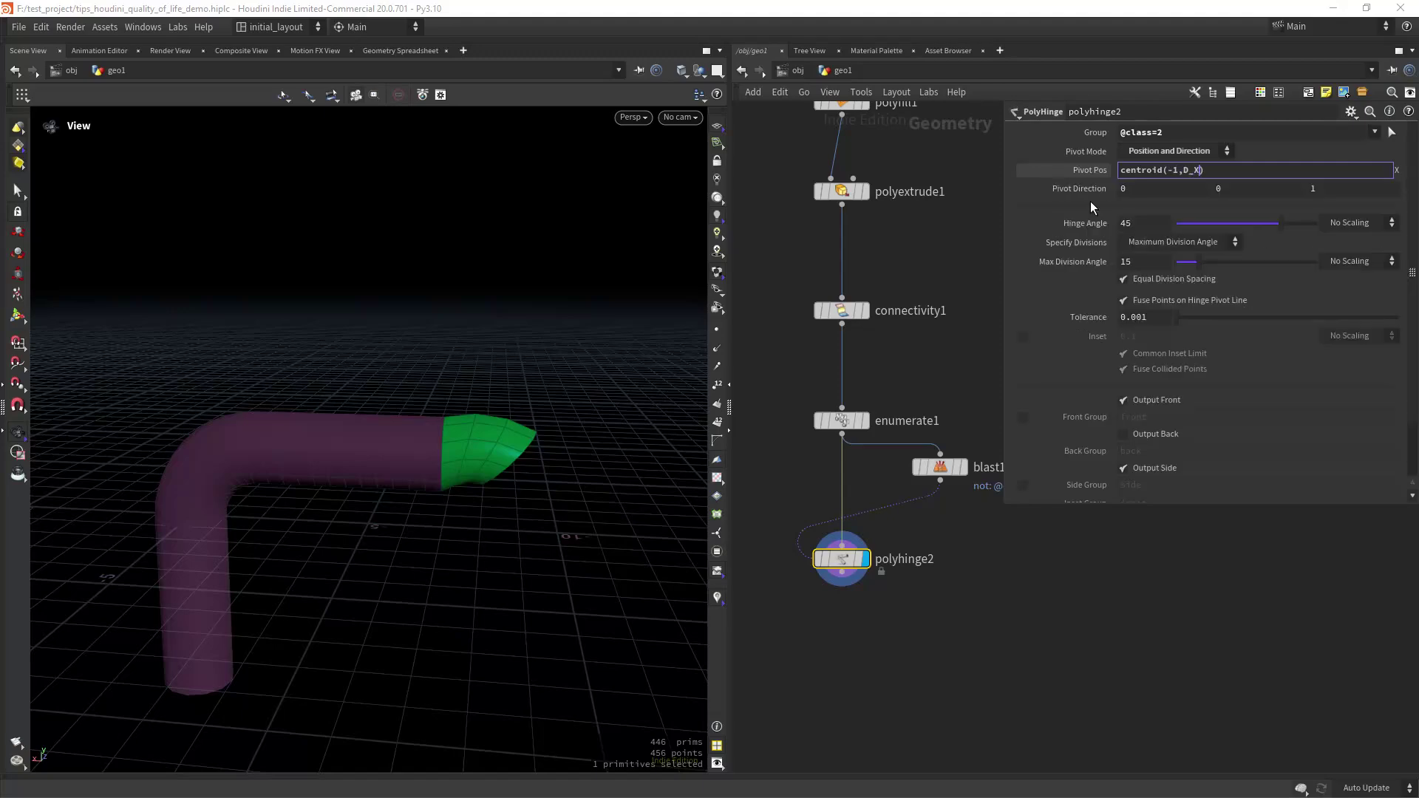
key(Return)
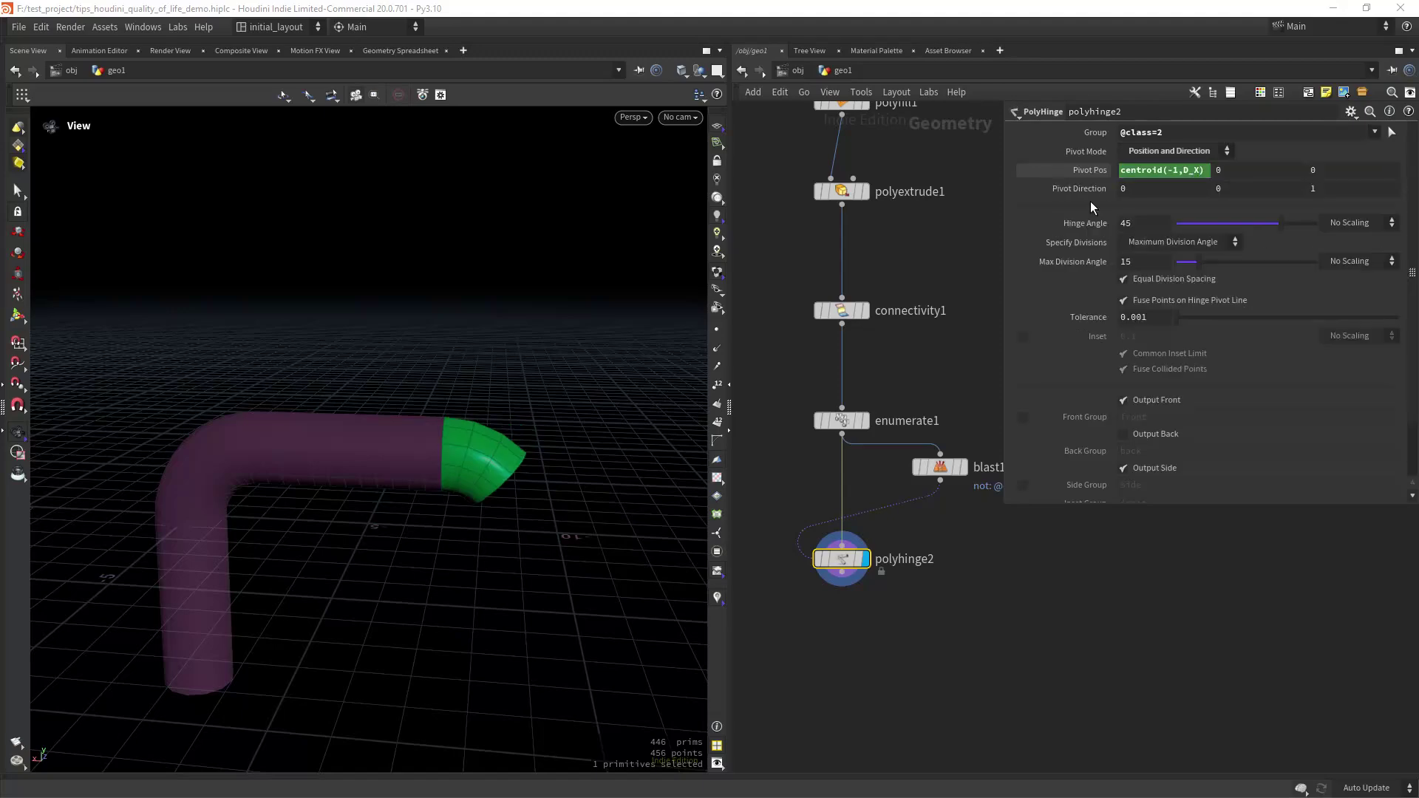
Step: Set the new PolyHinge's hinge angle to 90
scroll(507, 447, up, 5)
drag(1142, 223, 956, 215)
text(90)
key(Return)
scroll(442, 450, down, 5)
scroll(441, 450, down, 2)
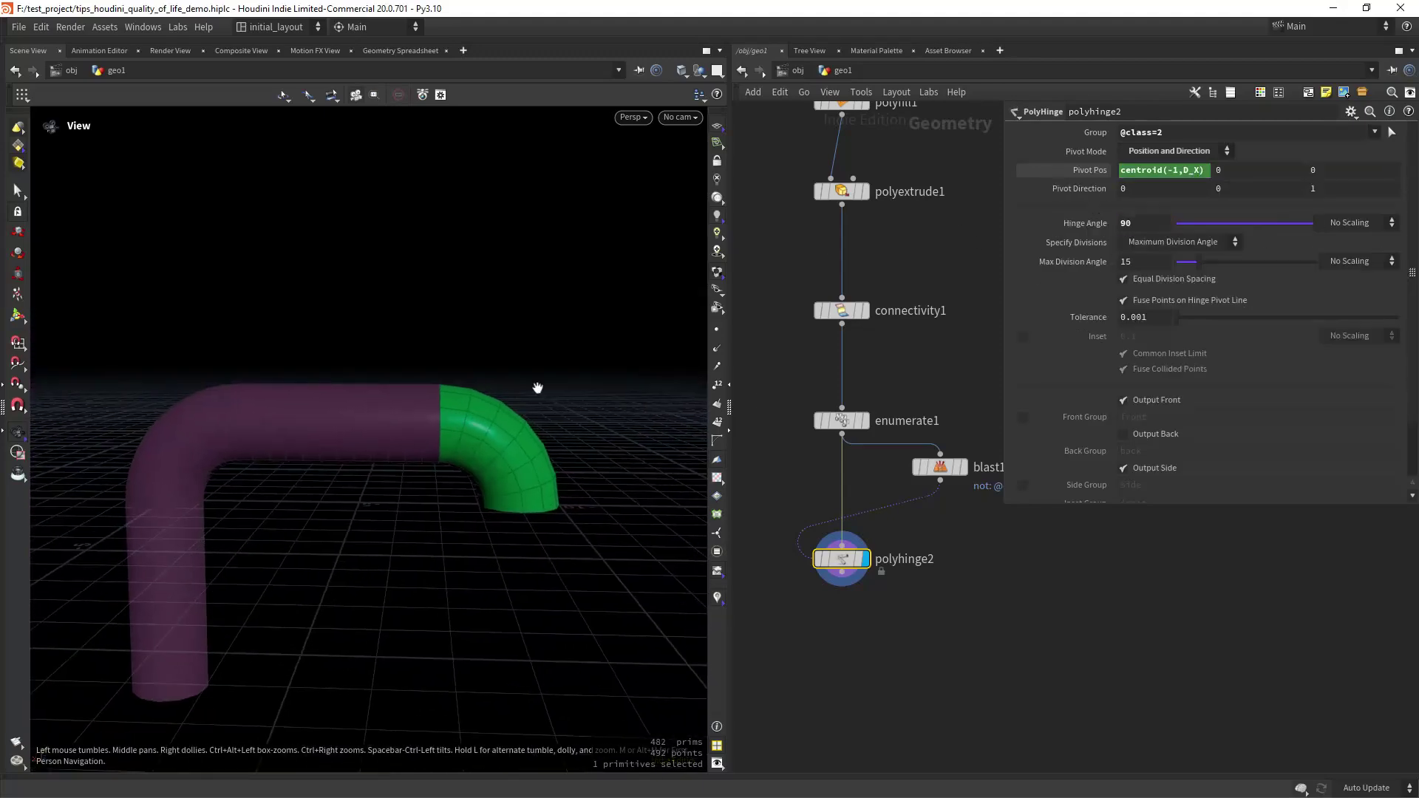
Step: Set the new PolyHinge's Y pivot position to 4 so the bend turns upward, and save the scene
middle_drag(1227, 170, 1270, 143)
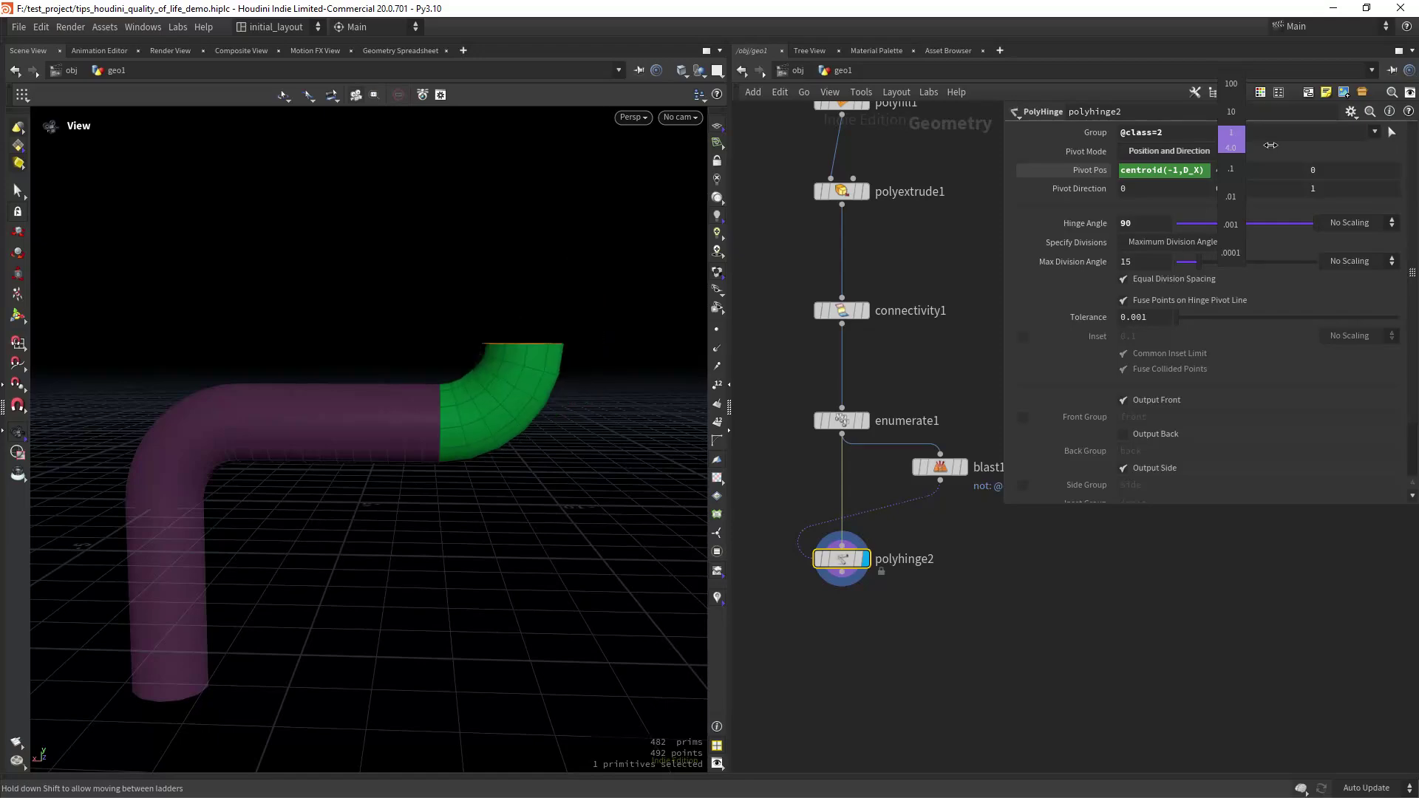
scroll(547, 365, down, 3)
mouse_move(513, 412)
mouse_down()
mouse_move(251, 425)
mouse_move(510, 402)
mouse_up()
scroll(475, 399, up, 2)
middle_drag(827, 563, 828, 563)
key(ctrl+s)
drag(547, 447, 604, 496)
Step: Add a displayed Blast node after the second PolyHinge and delete the patch group with it
key(Tab)
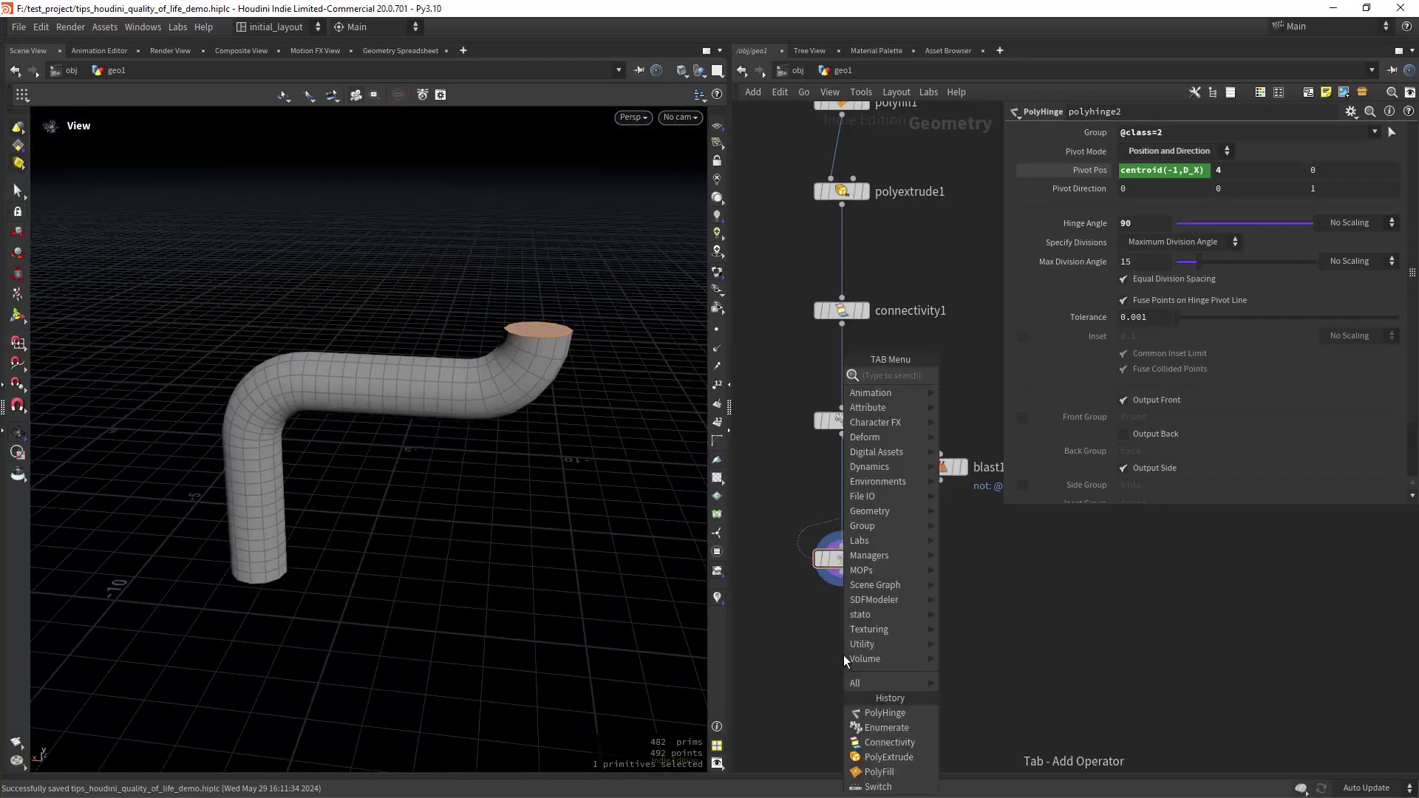
text(blast)
key(Return)
click(844, 655)
click(867, 657)
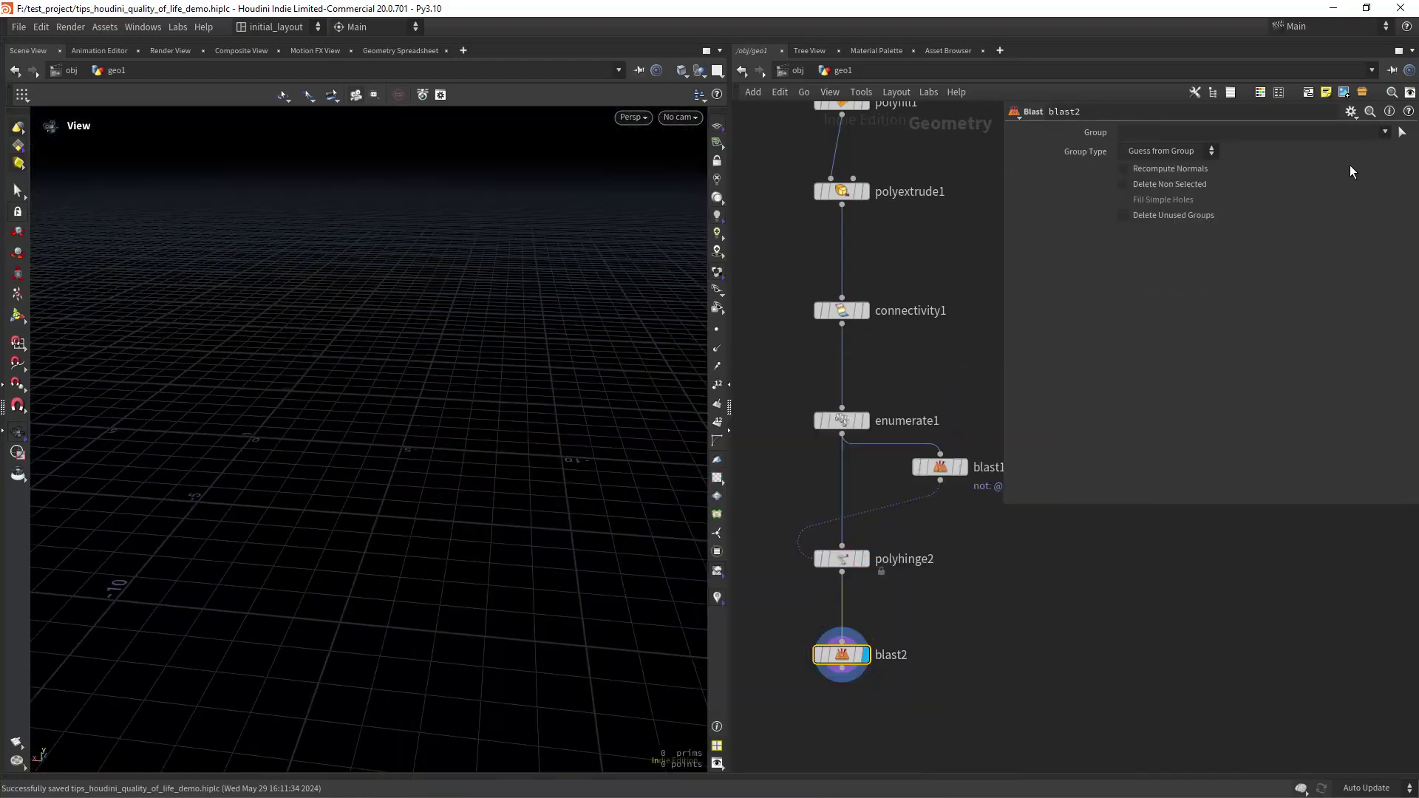
click(1385, 133)
click(1362, 164)
drag(547, 502, 504, 422)
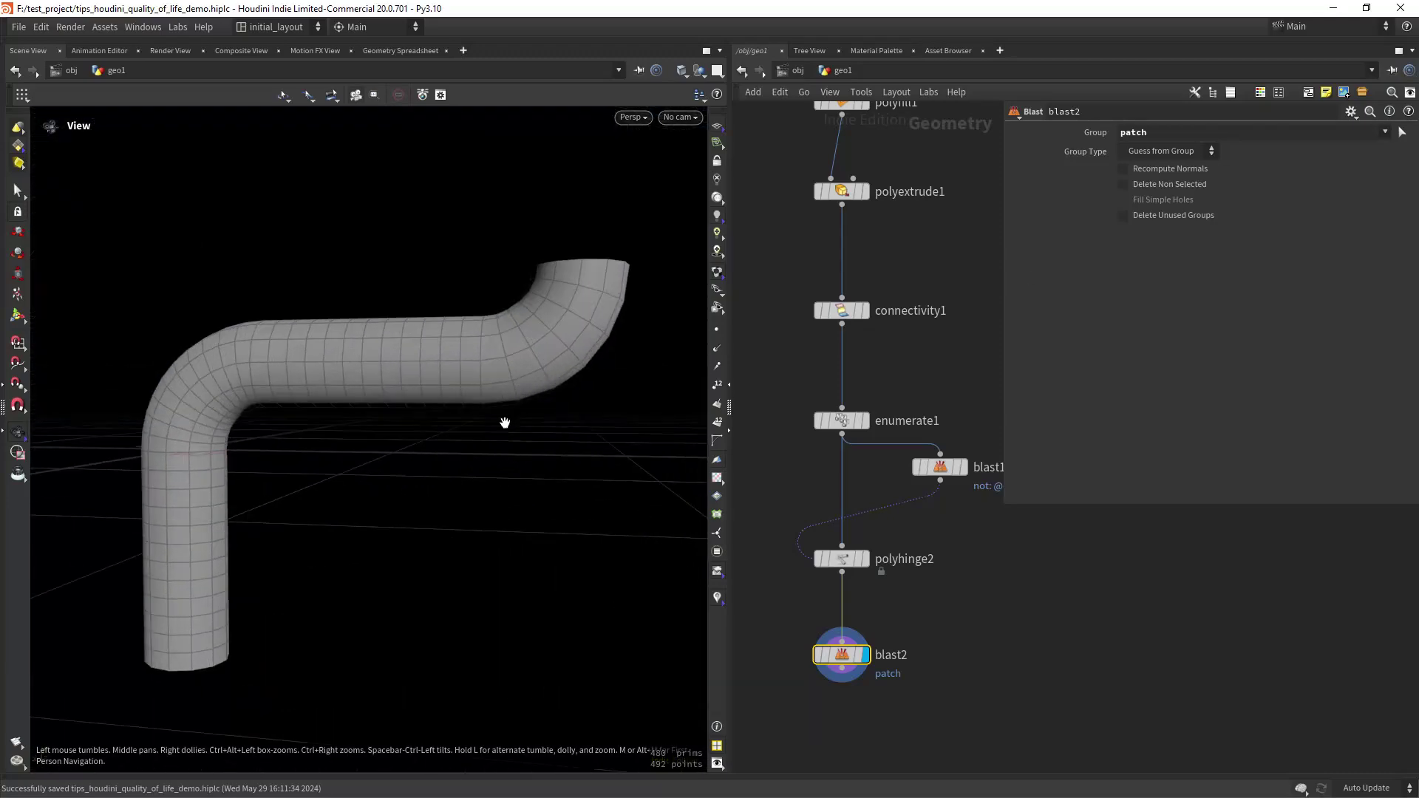
Step: Compare the pipe with viewport subdivision on and off, with and without the wireframe overlay
middle_drag(504, 422, 496, 429)
key(shift+w)
key(shift+plus)
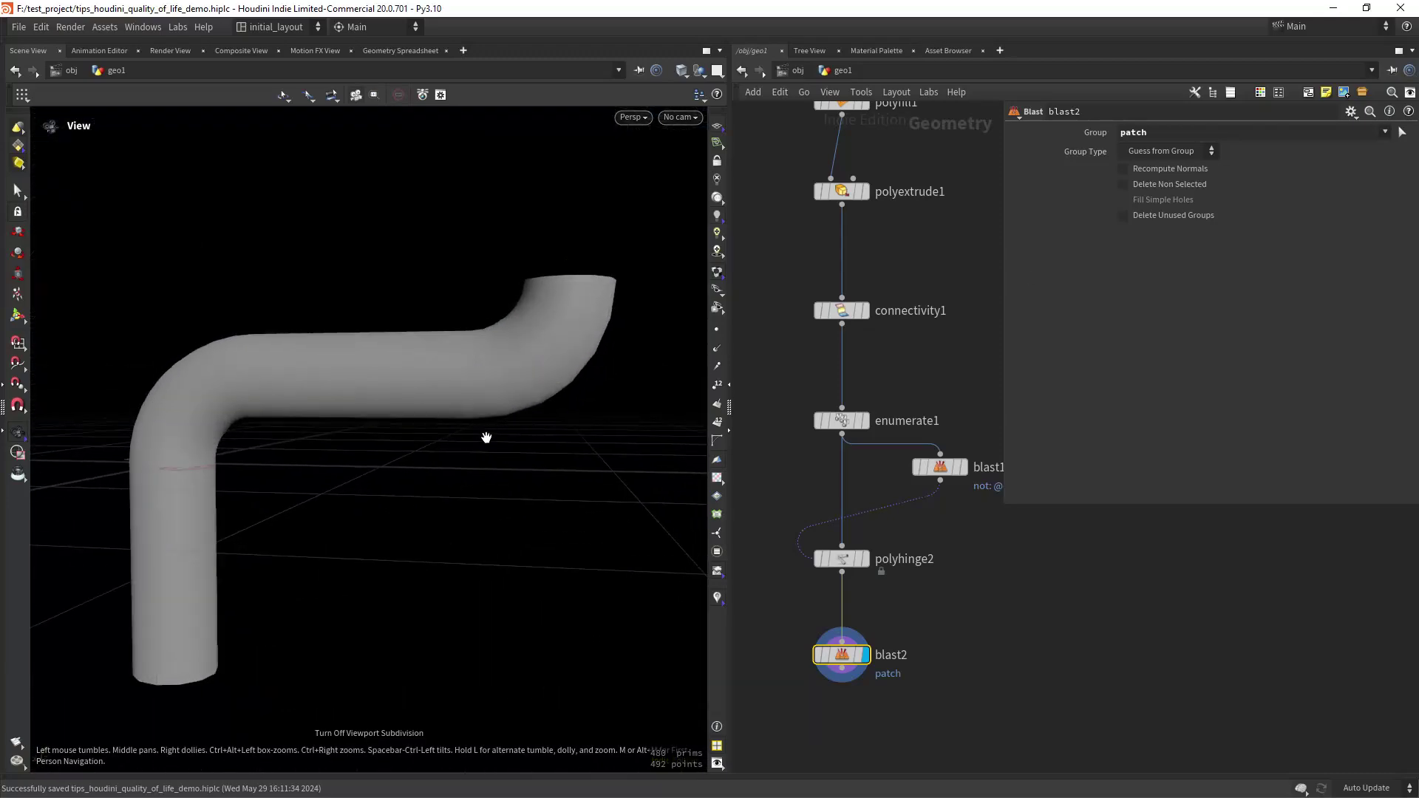
key(shift+equal)
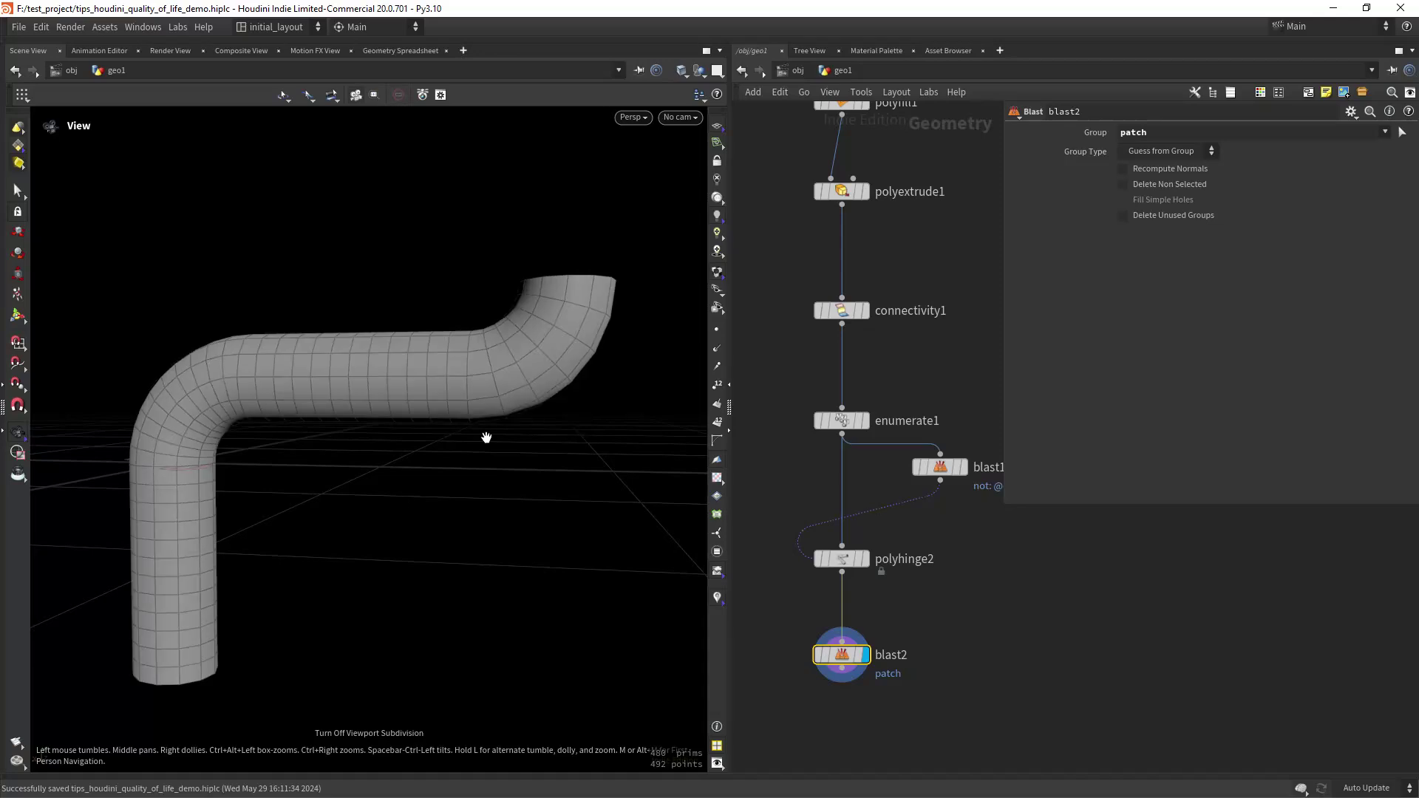
key(shift+w)
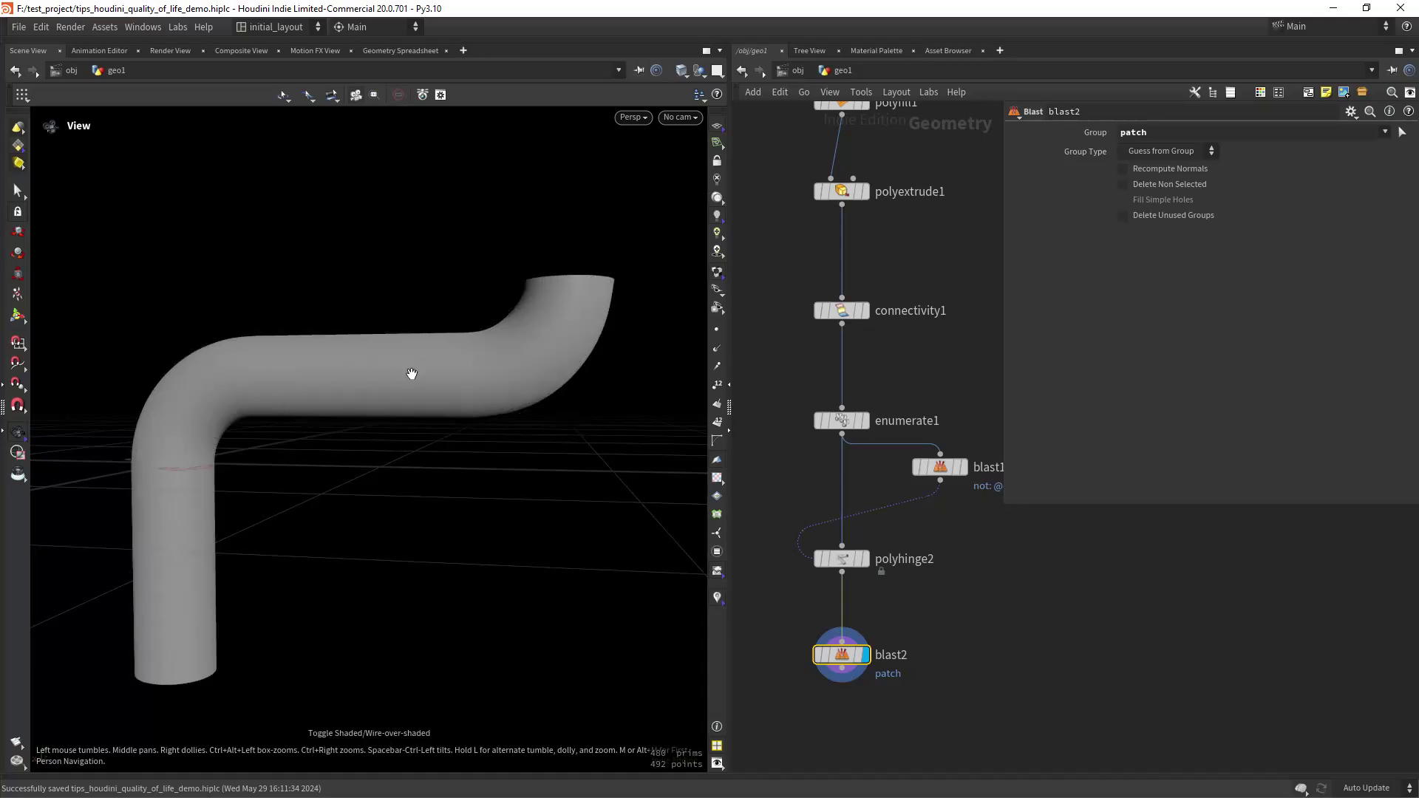
key(shift+minus)
Step: Search the Hotkey Manager for "subd" and review the mappings for turning viewport subdivision on and off
click(46, 26)
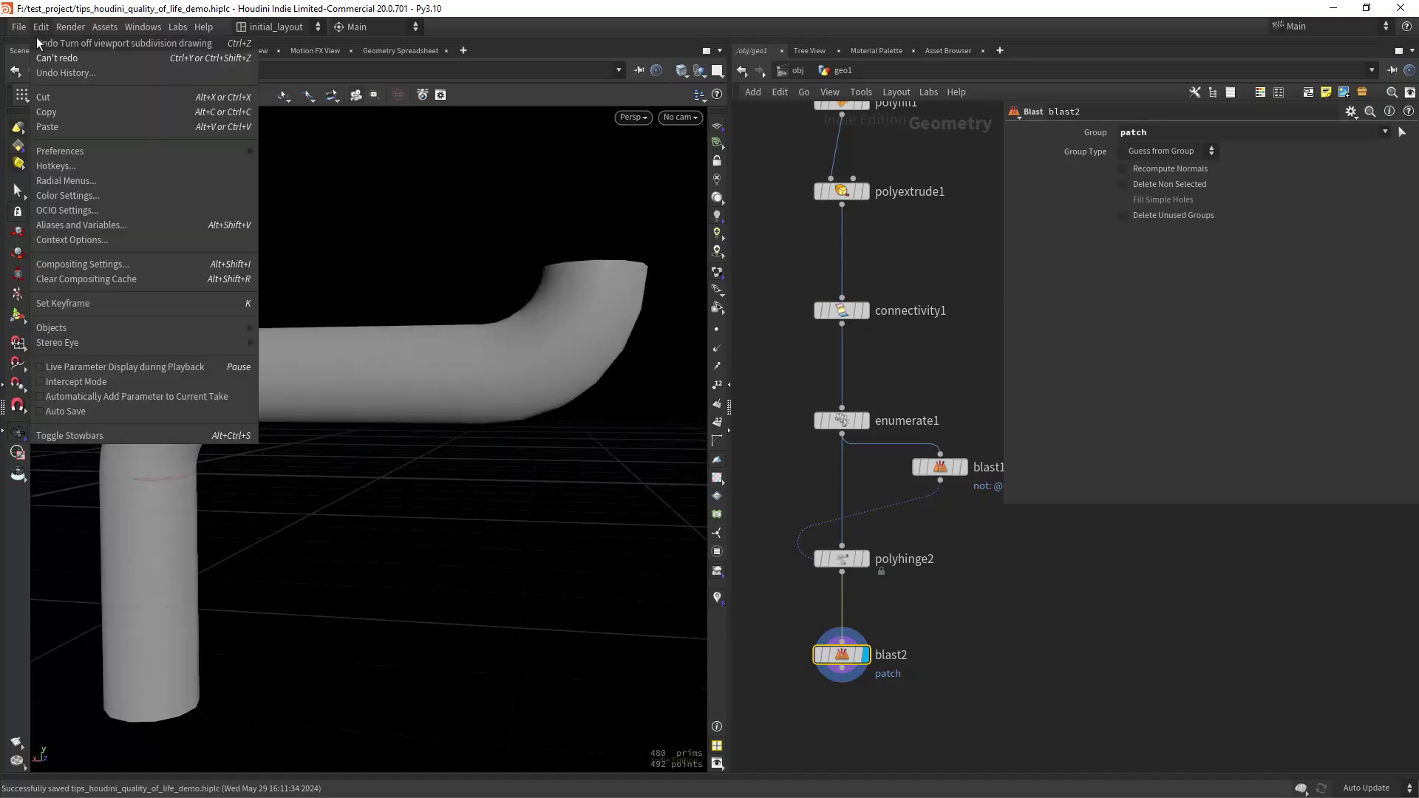
click(77, 165)
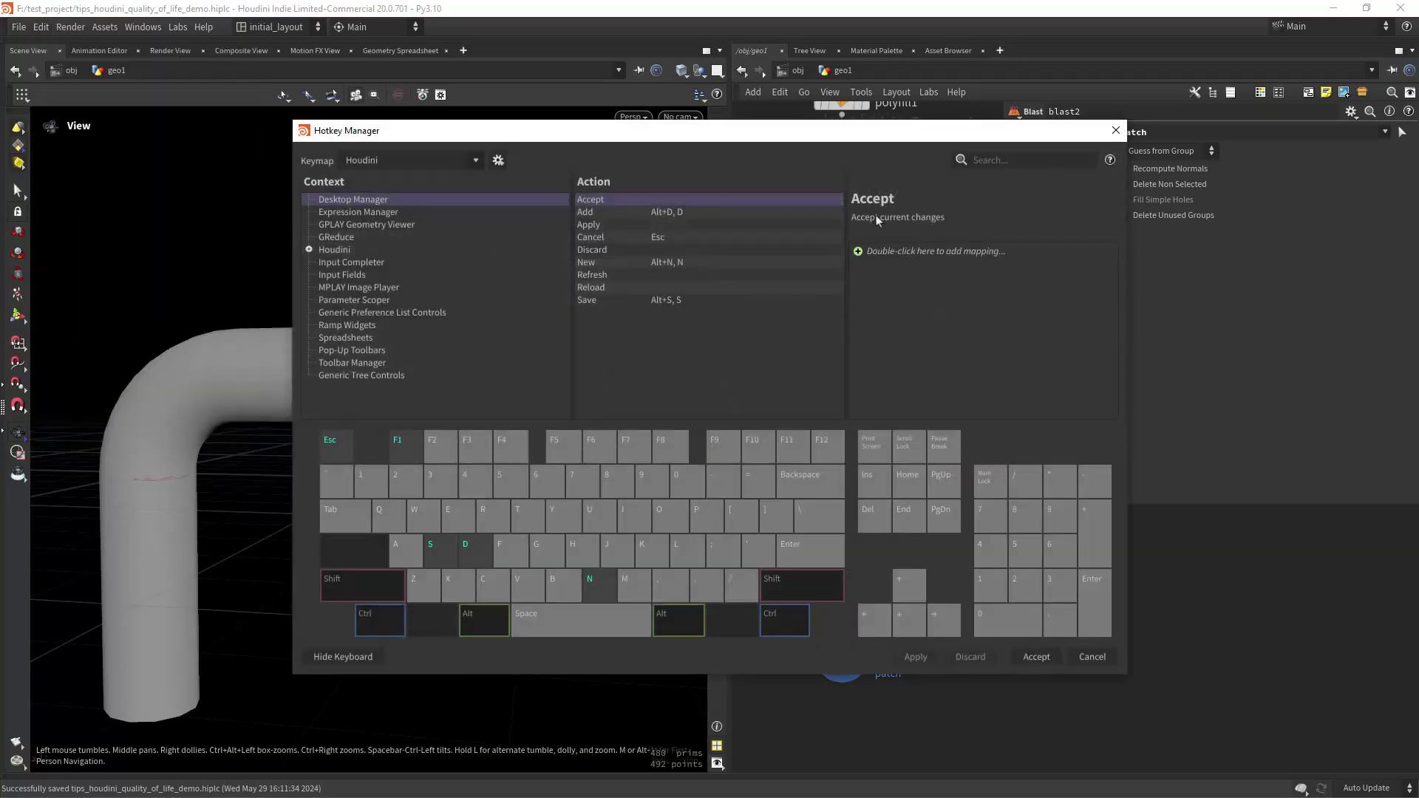
text(subd)
click(647, 198)
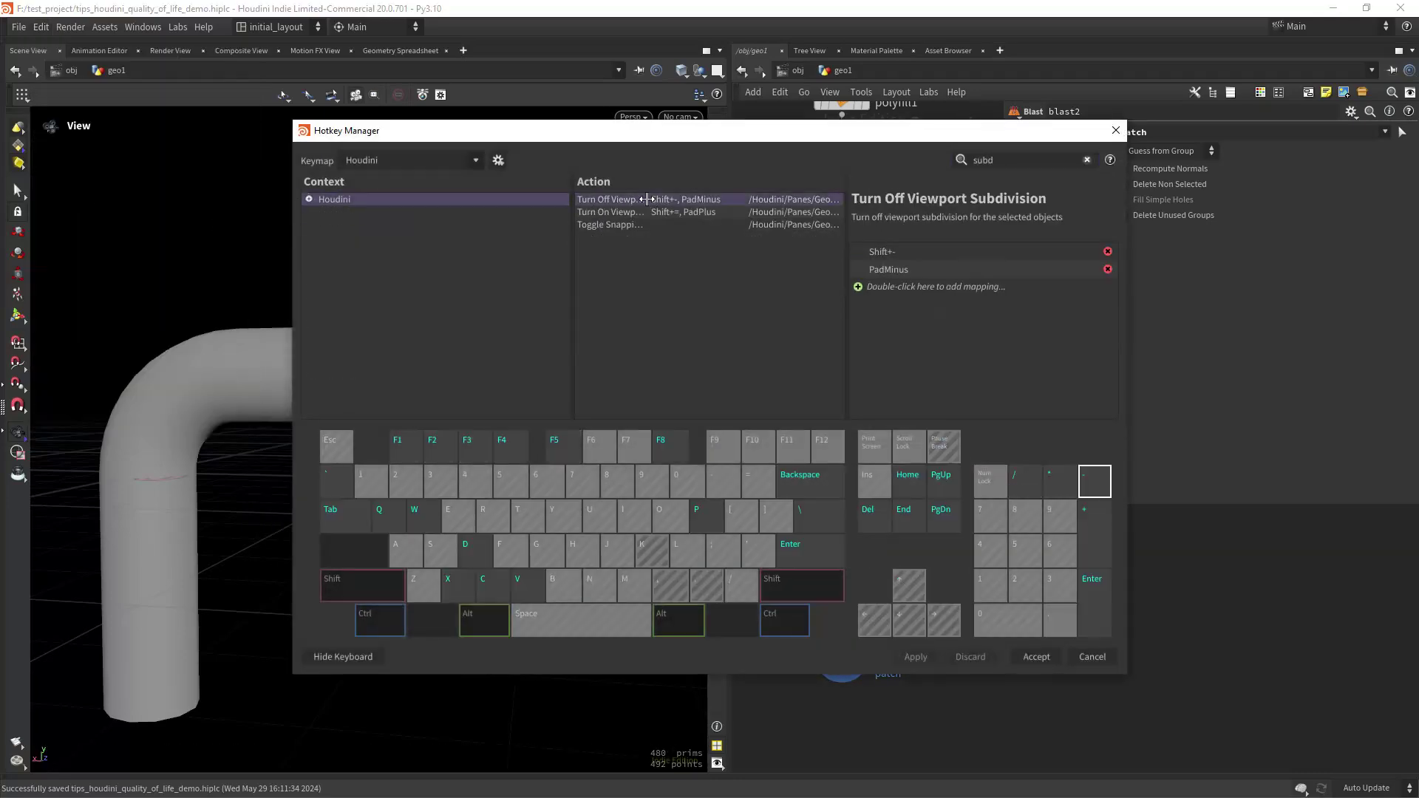
click(662, 213)
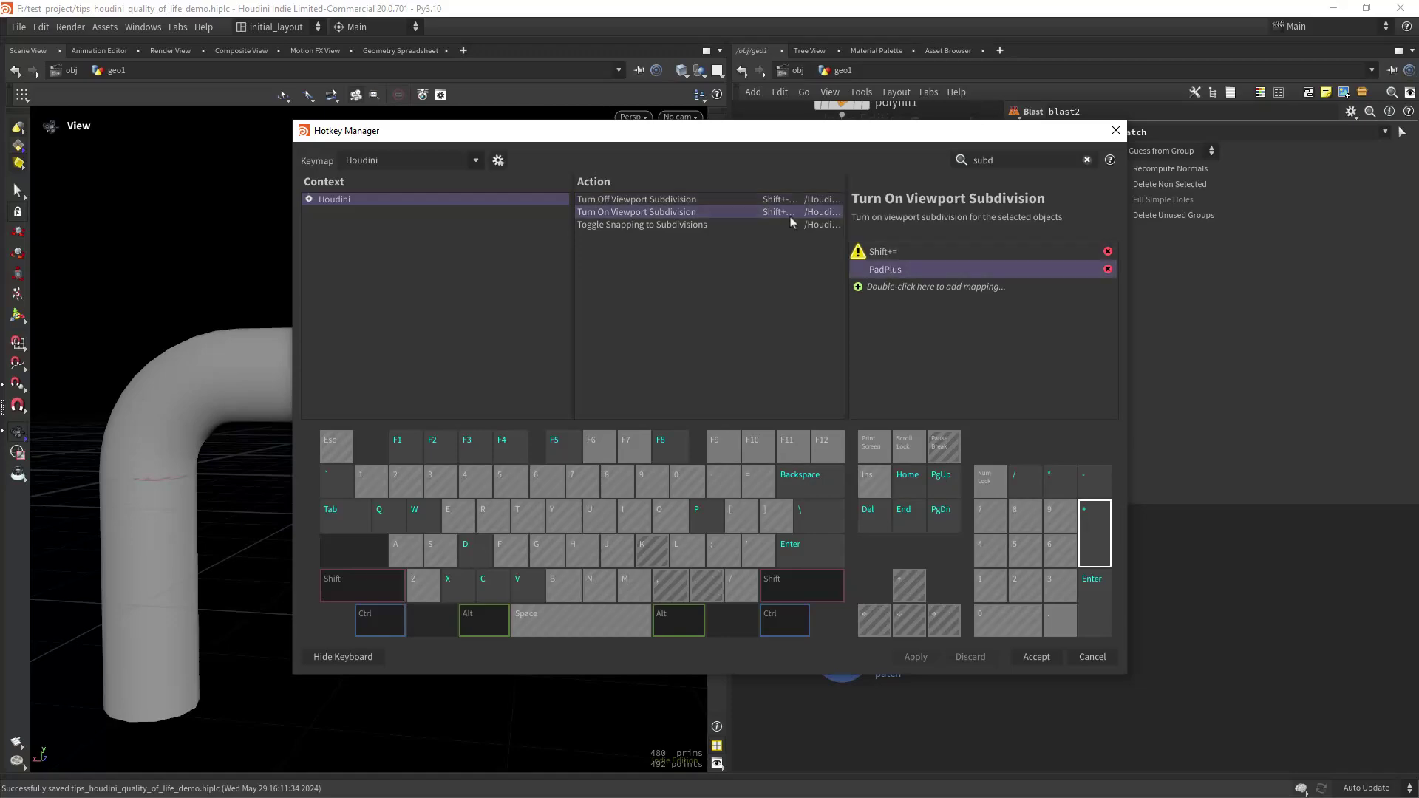
key(Up)
click(1019, 657)
Step: Set the viewport's geometry Level of Detail to 3 in the display options and close them
key(shift+equal)
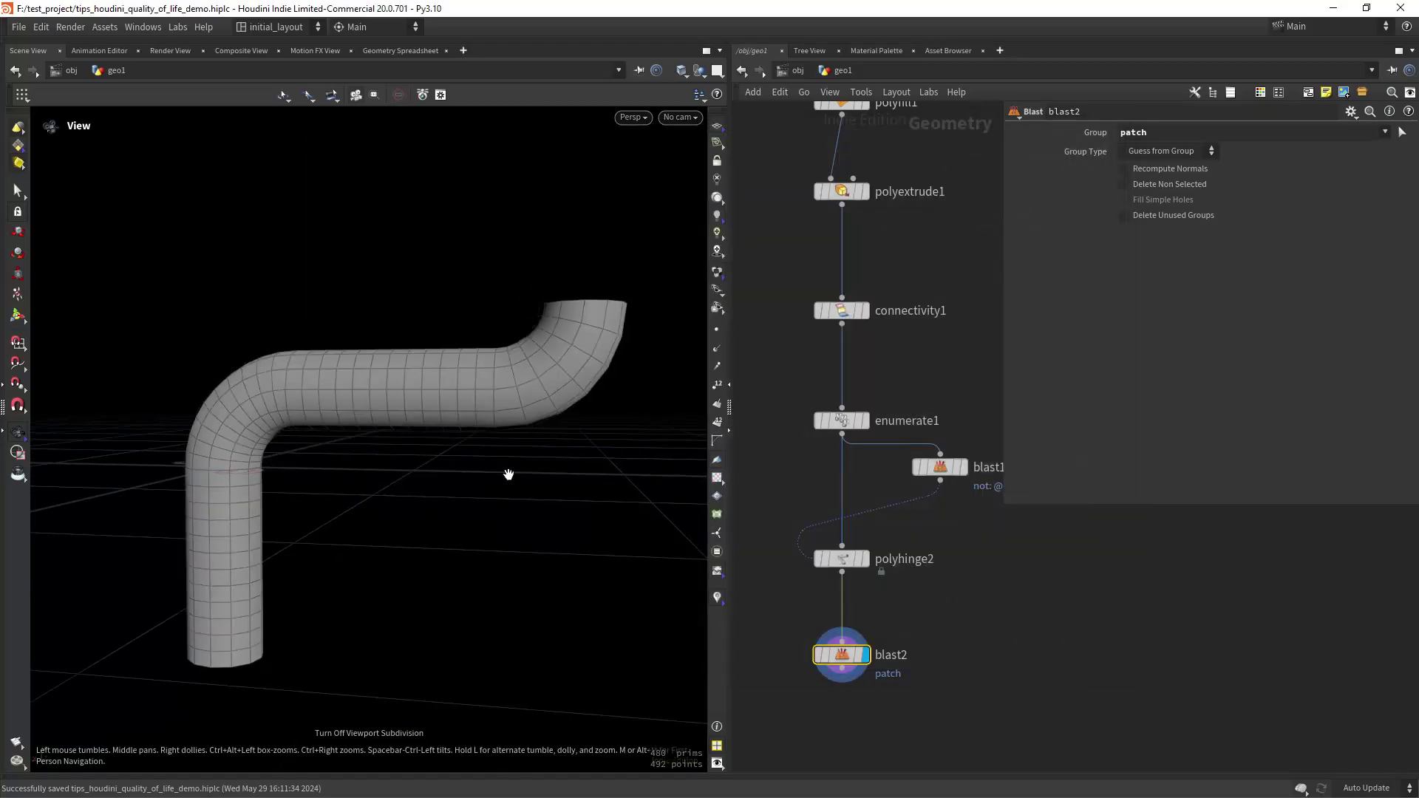
key(d)
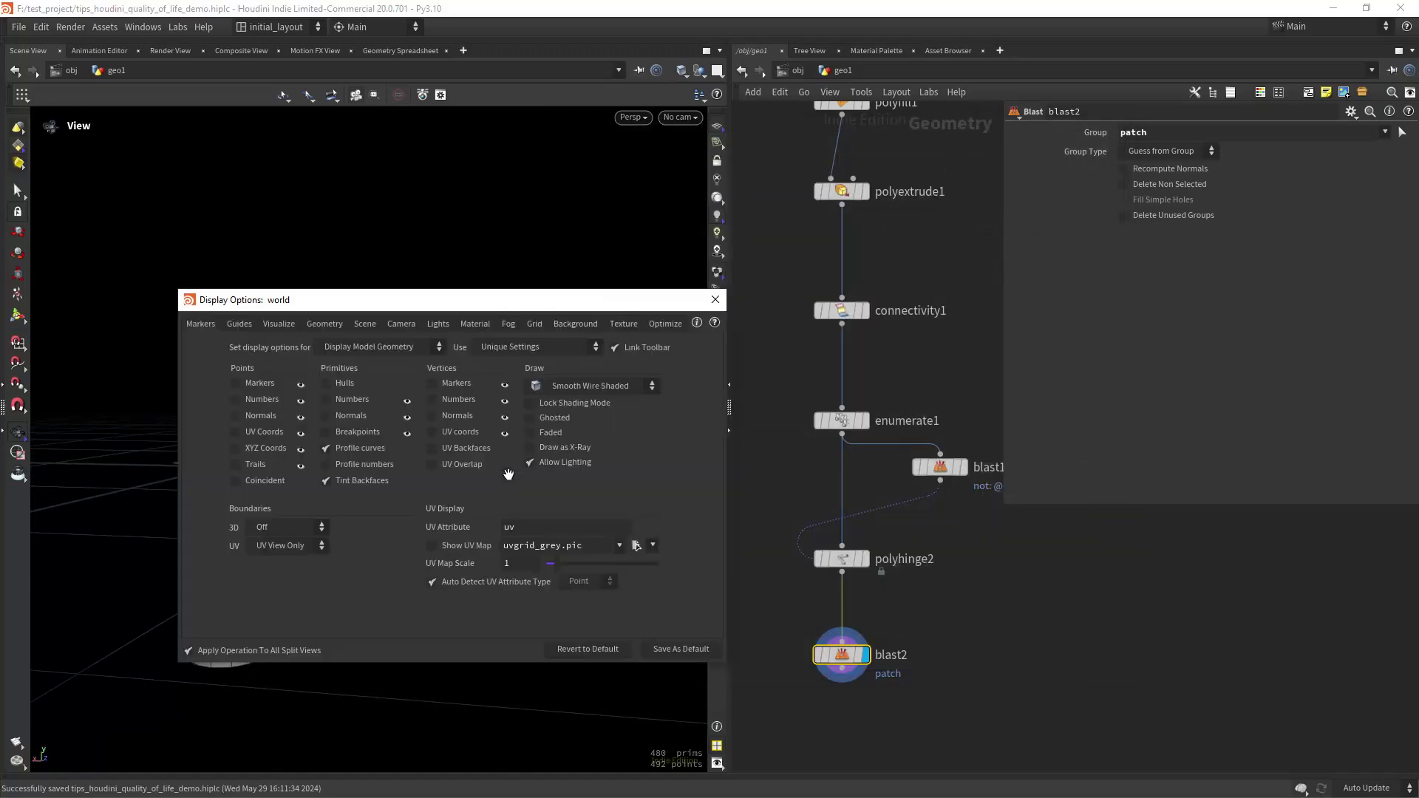
drag(405, 299, 736, 175)
click(658, 199)
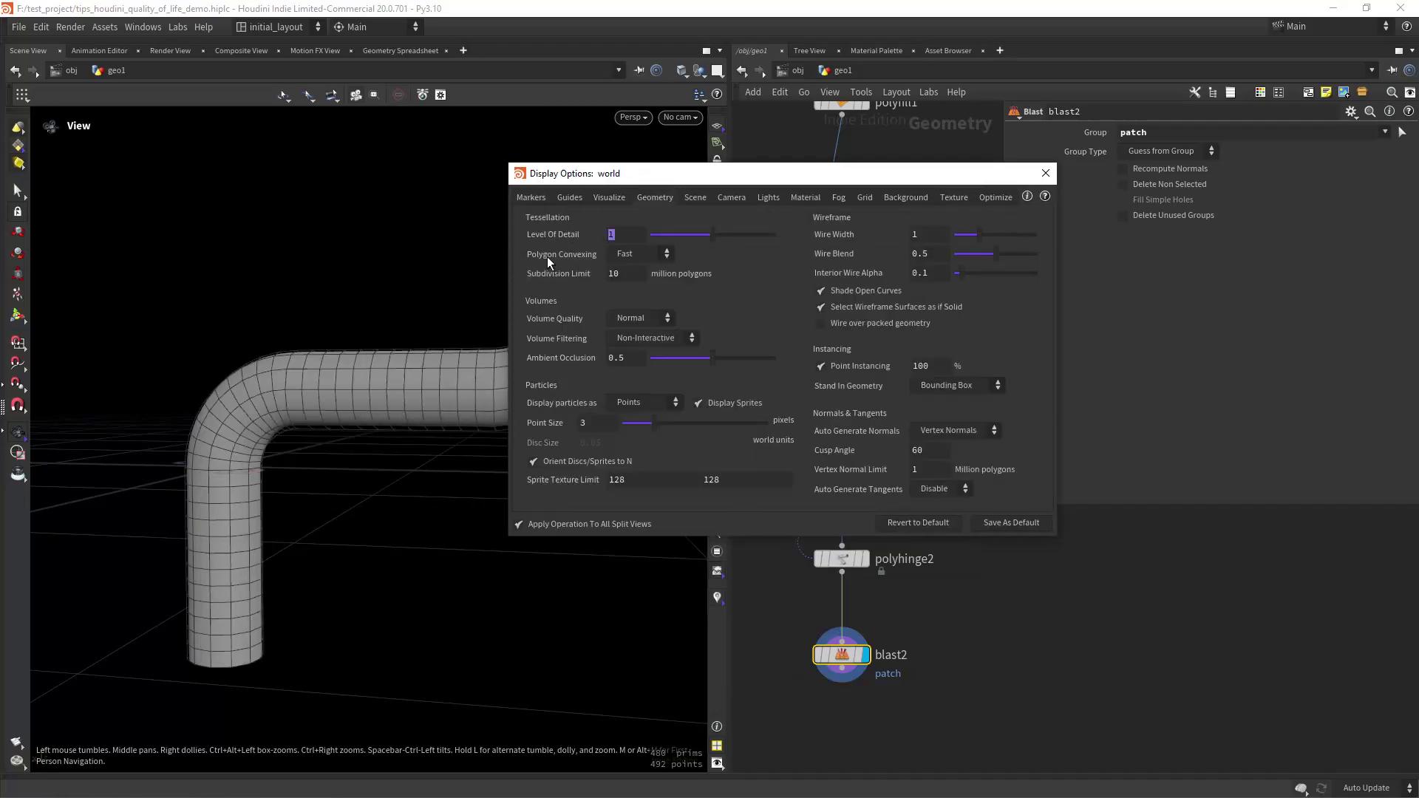
click(1045, 174)
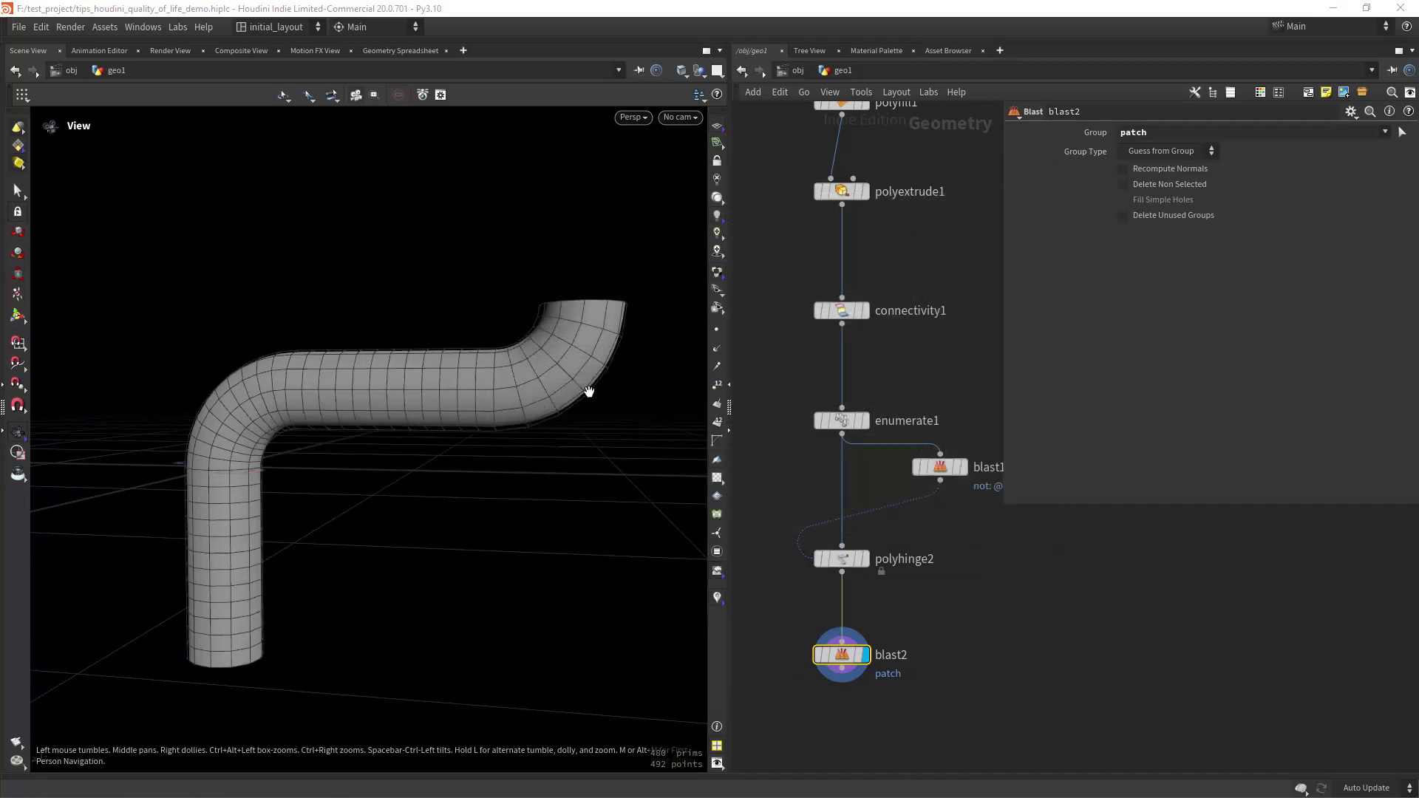
Step: Compare the pipe's upward bend up close with viewport subdivision turned on and off
scroll(588, 392, up, 3)
middle_drag(602, 299, 541, 358)
key(shift+minus)
key(shift+equal)
key(shift+minus)
Step: Reopen the geometry display options and open the Level of Detail value for editing
key(d)
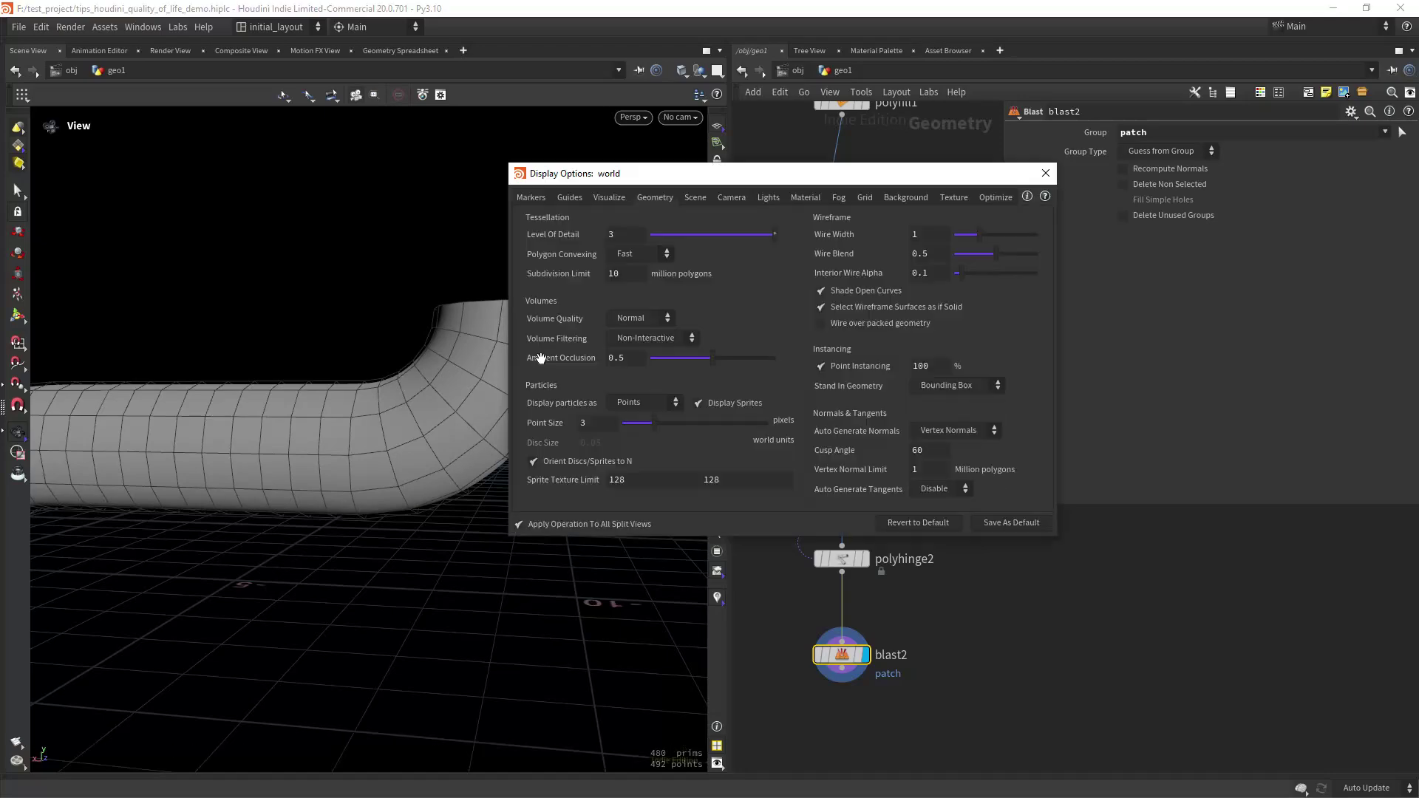
drag(592, 169, 875, 159)
double_click(883, 221)
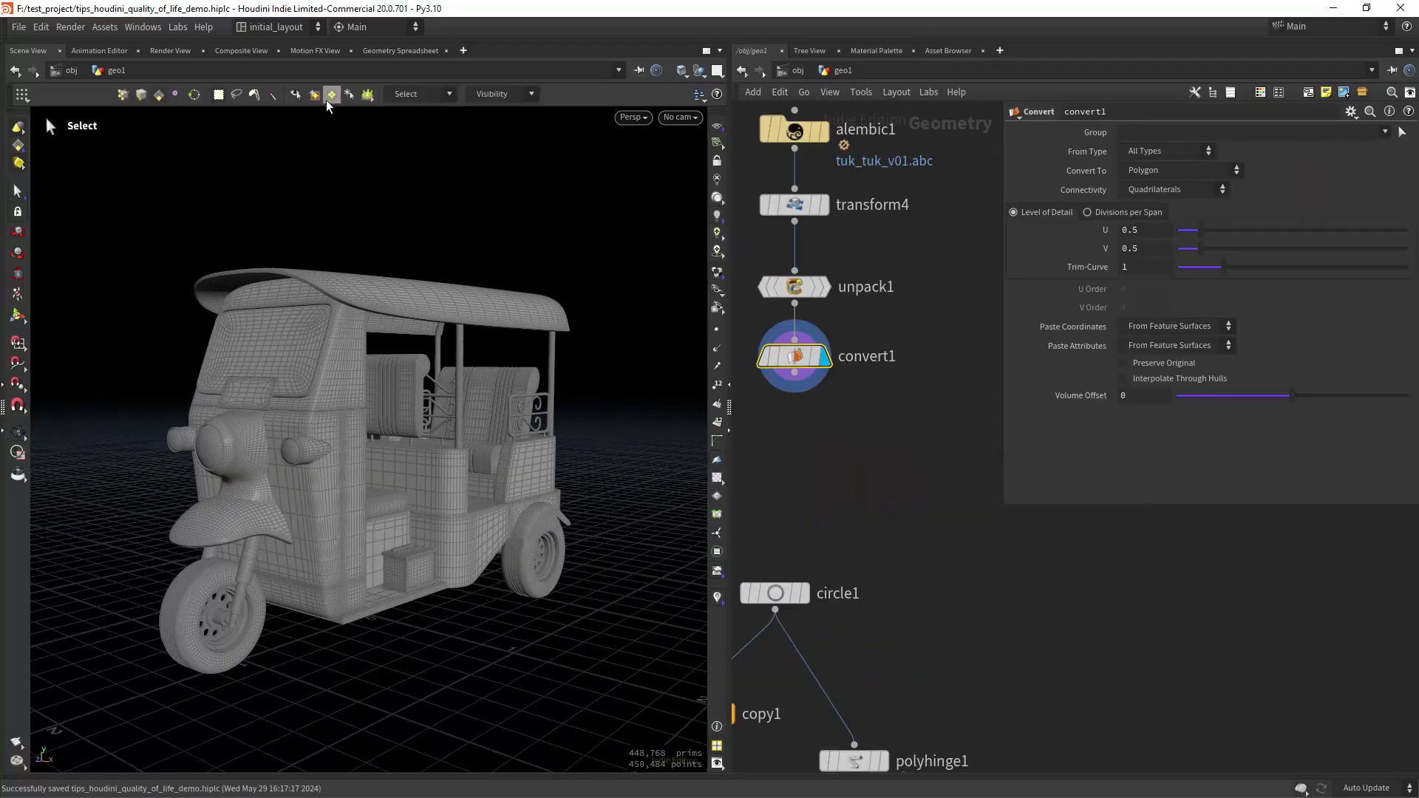
Step: Select single faces on the tuk-tuk's cab, then the whole connected front panel
click(337, 399)
click(351, 427)
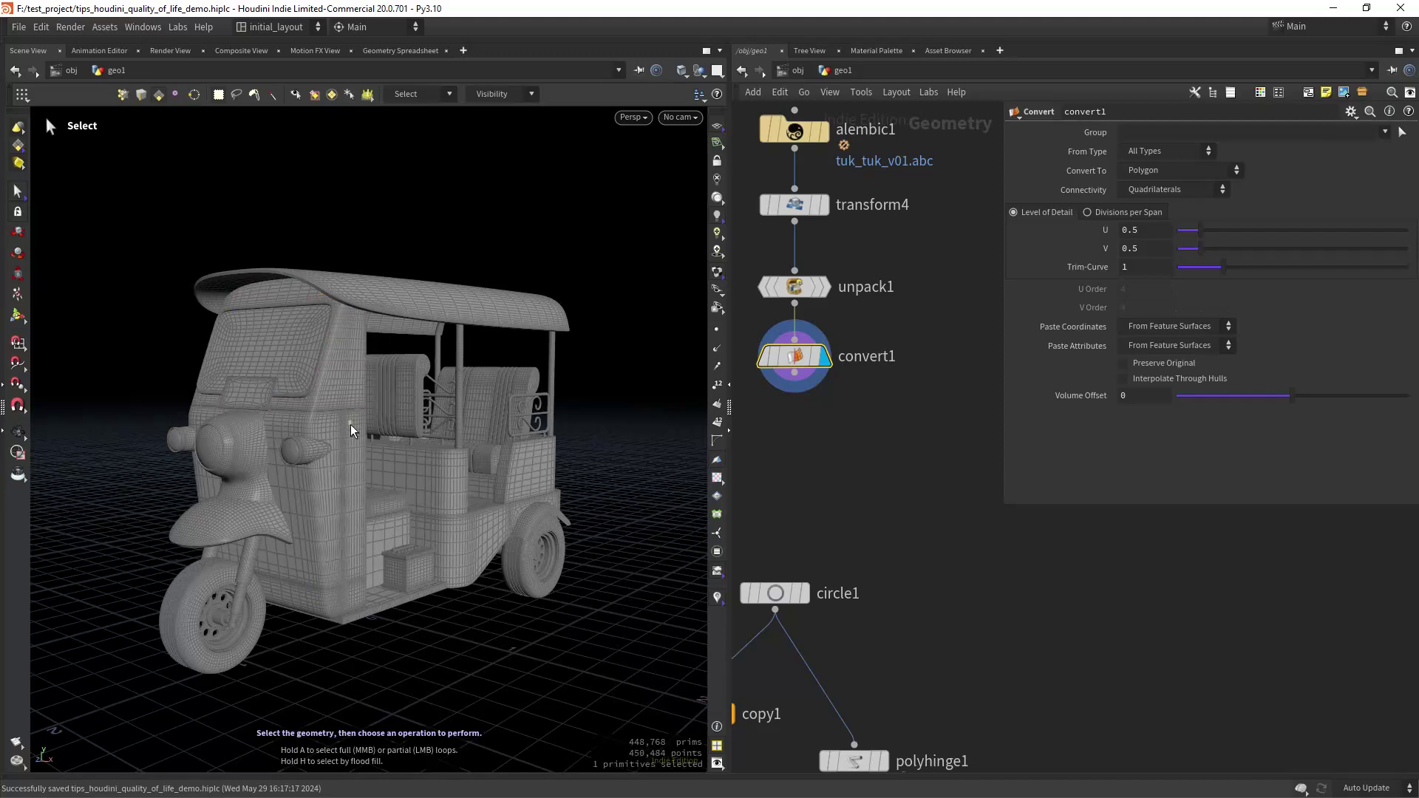
double_click(351, 425)
double_click(351, 425)
double_click(321, 429)
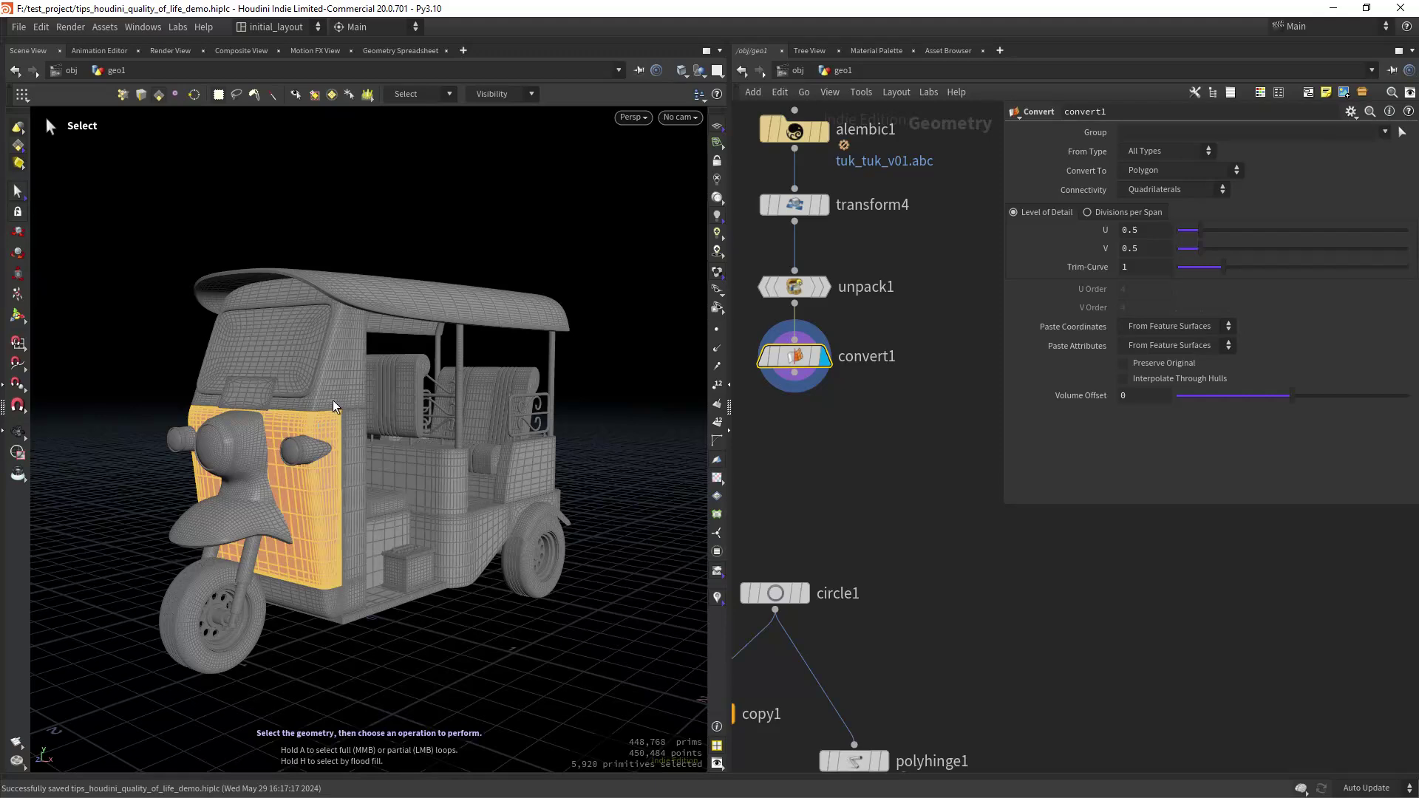
Step: Select the whole connected side frame of the tuk-tuk's cab, then a single face on it
click(351, 380)
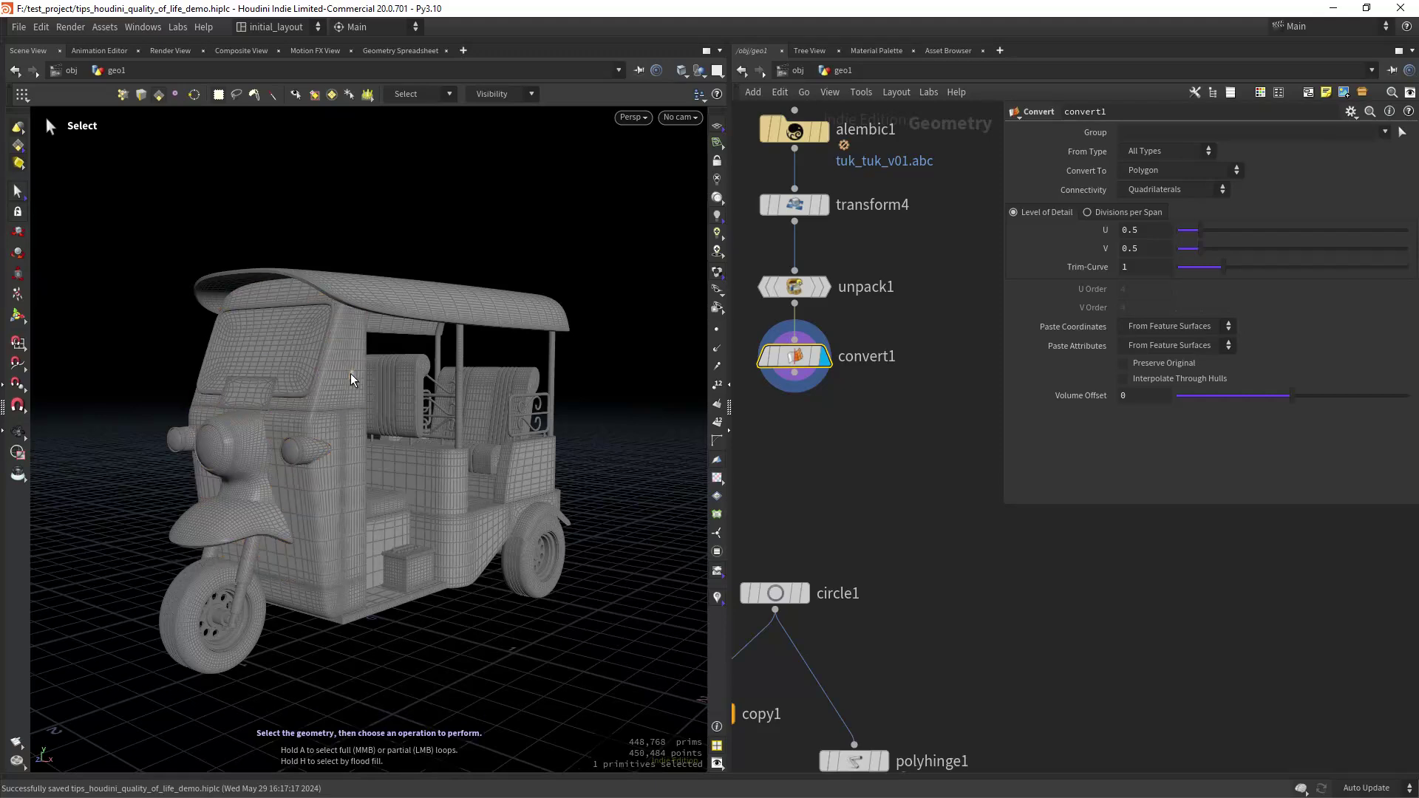
click(352, 380)
click(351, 442)
click(359, 471)
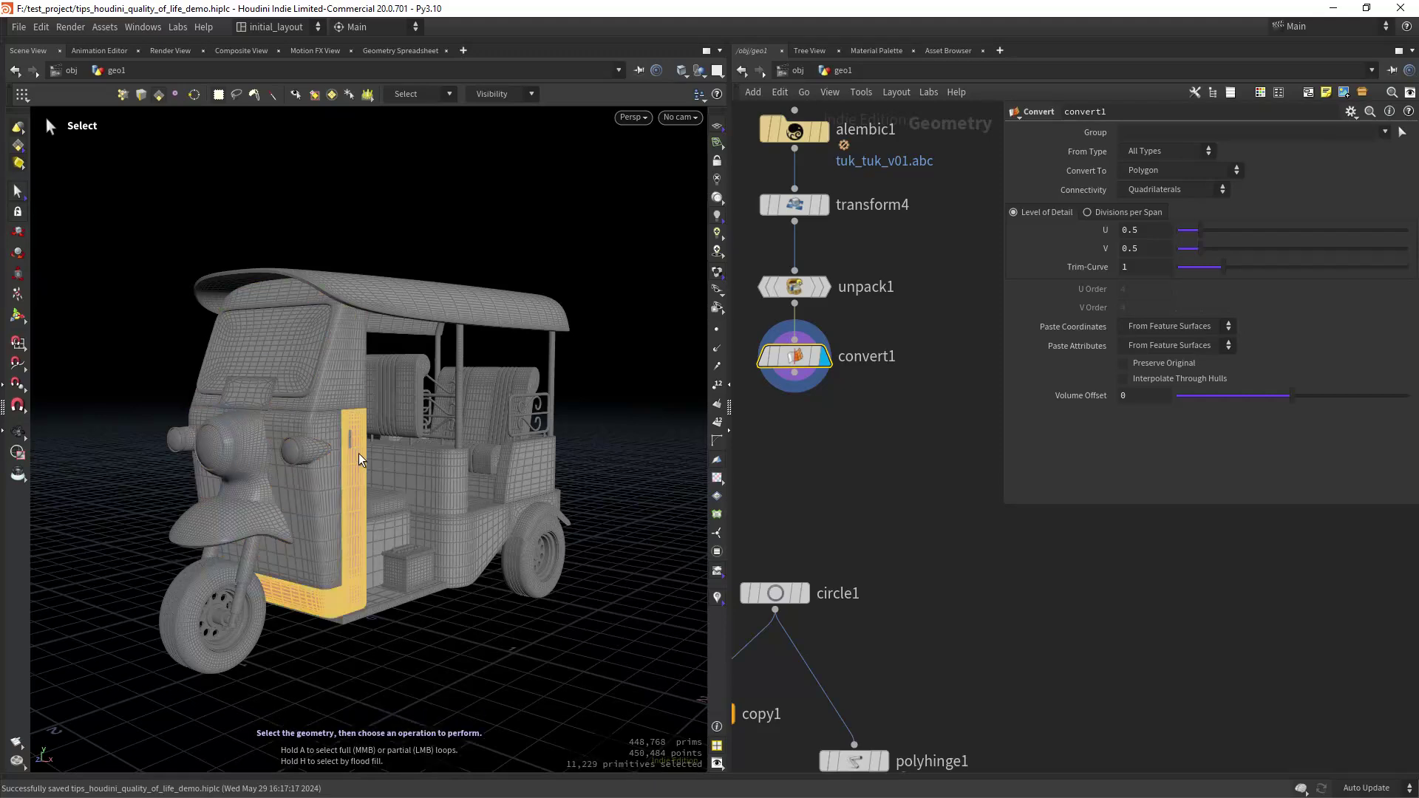
click(357, 479)
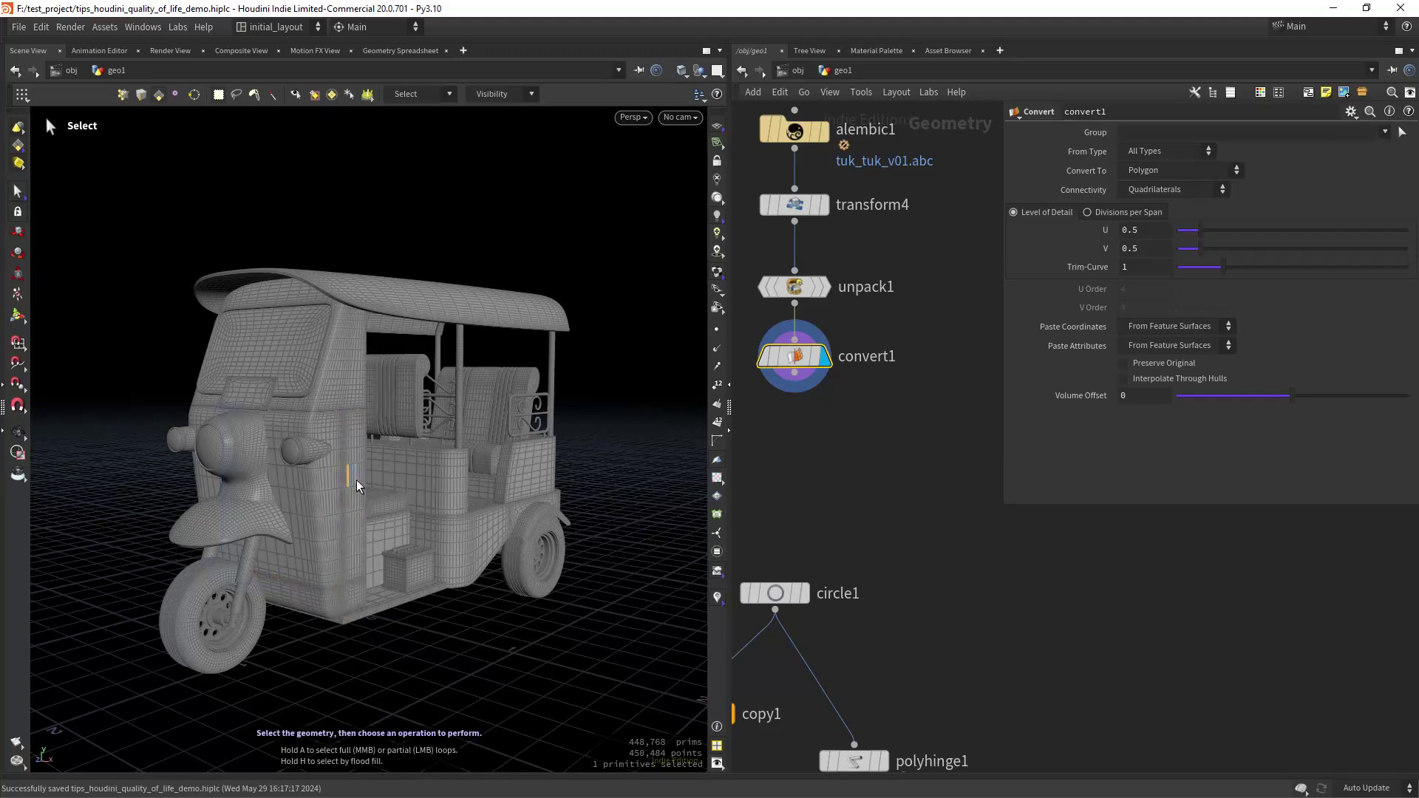
Step: Flood-fill select the cab frame, front panel, upper cab, roof, front seat back and partition, adding each to the selection
key(h)
click(357, 478)
shift+click(336, 482)
shift+click(345, 389)
shift+click(316, 356)
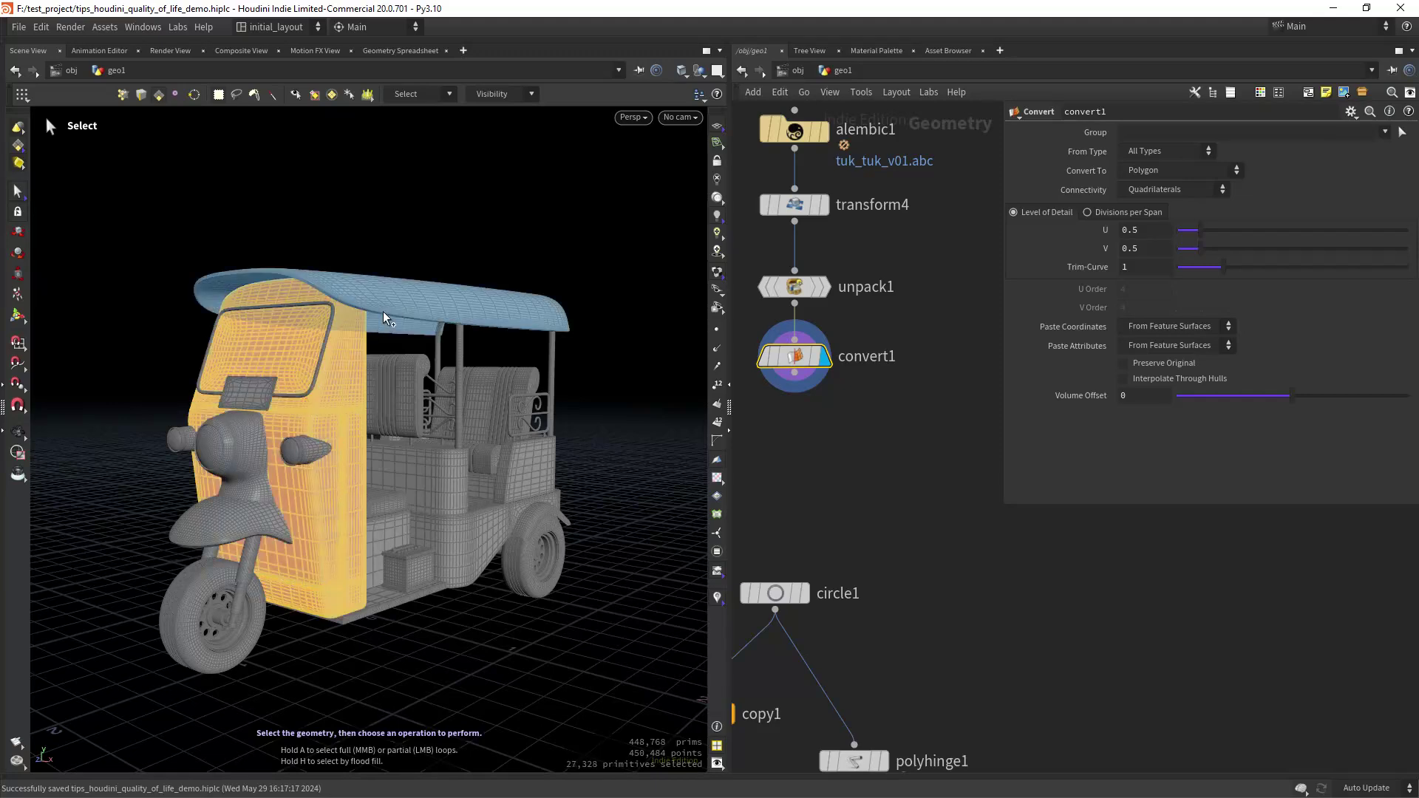
shift+click(383, 311)
shift+click(399, 412)
shift+click(421, 470)
key(Escape)
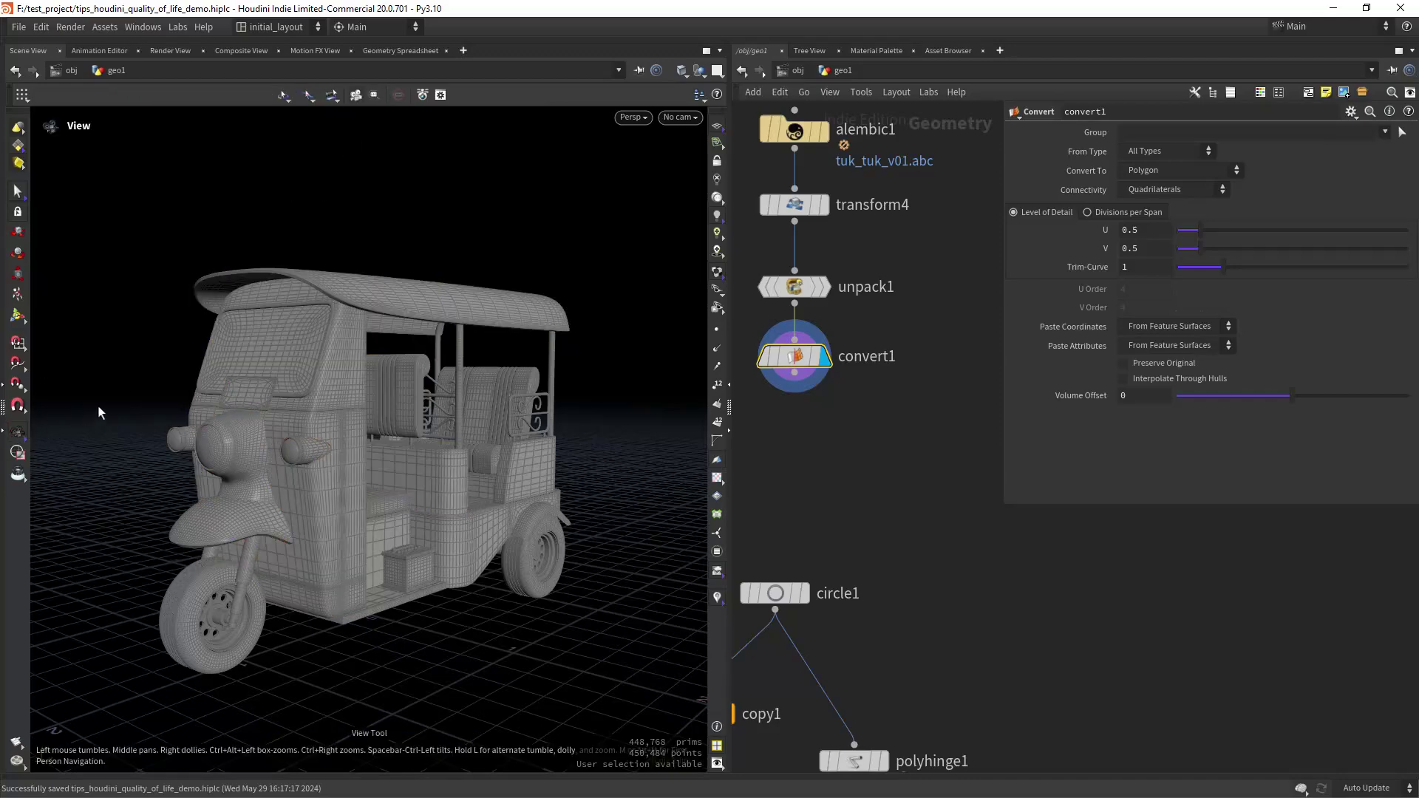
Step: Return to the Select tool and turn on group selection by 3D Connected Geometry
click(17, 194)
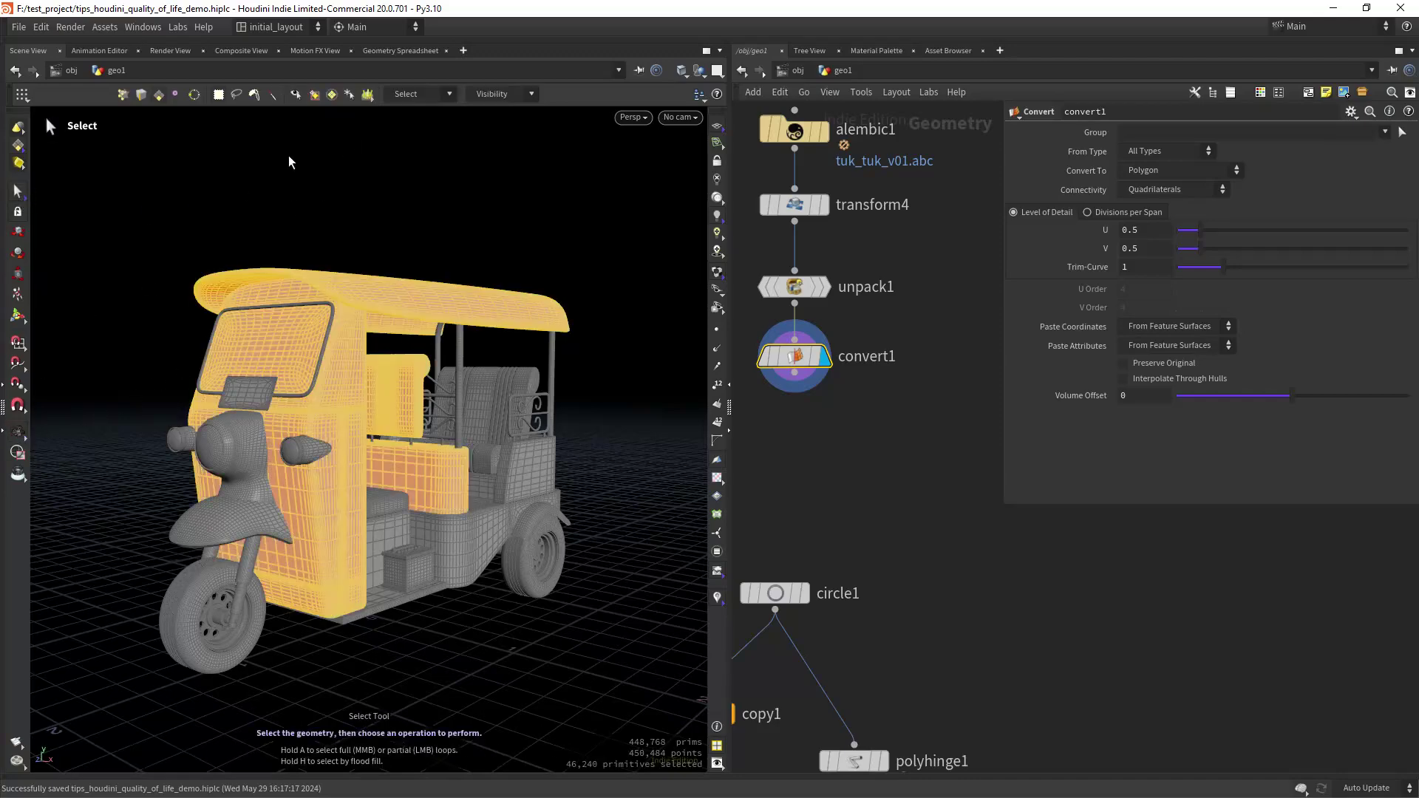
click(332, 95)
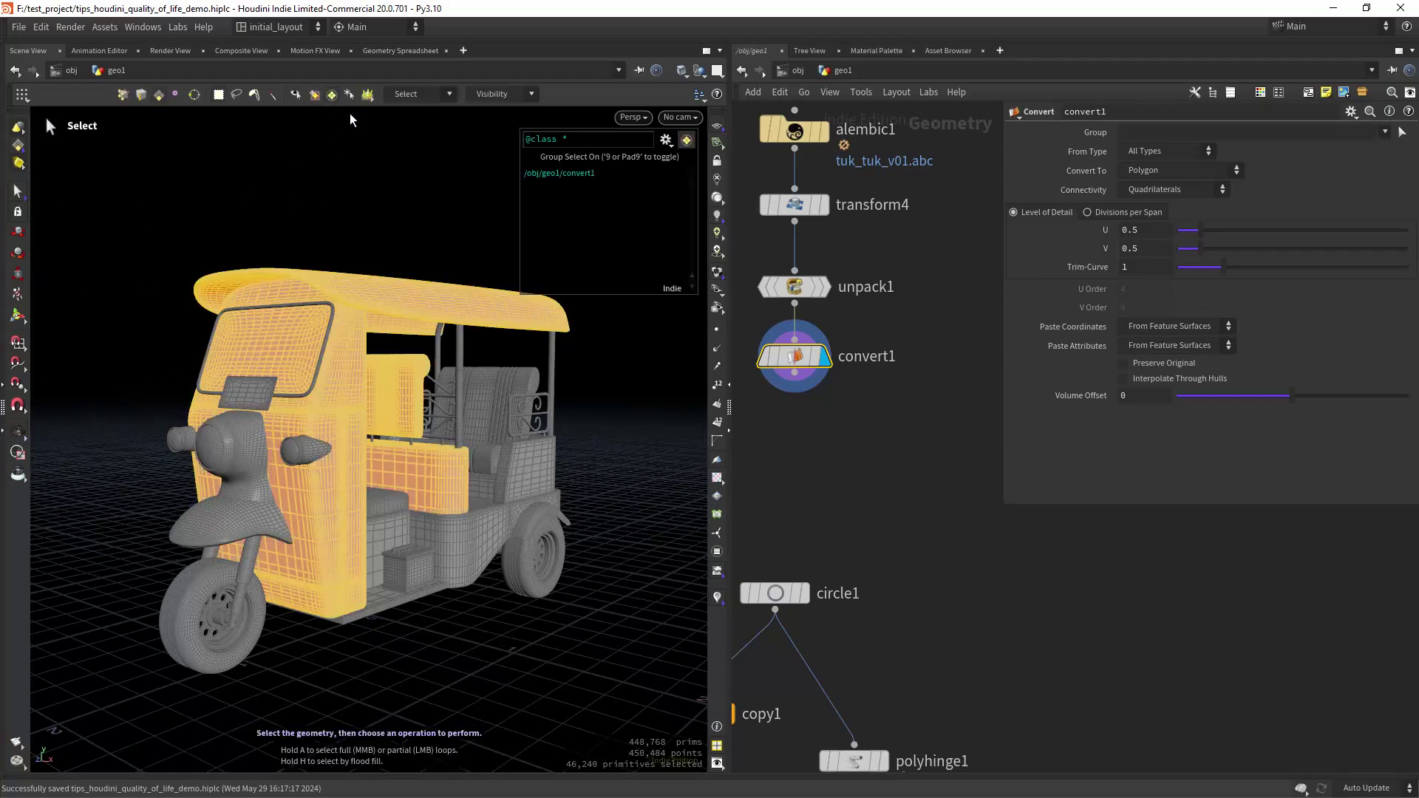
click(413, 94)
click(436, 110)
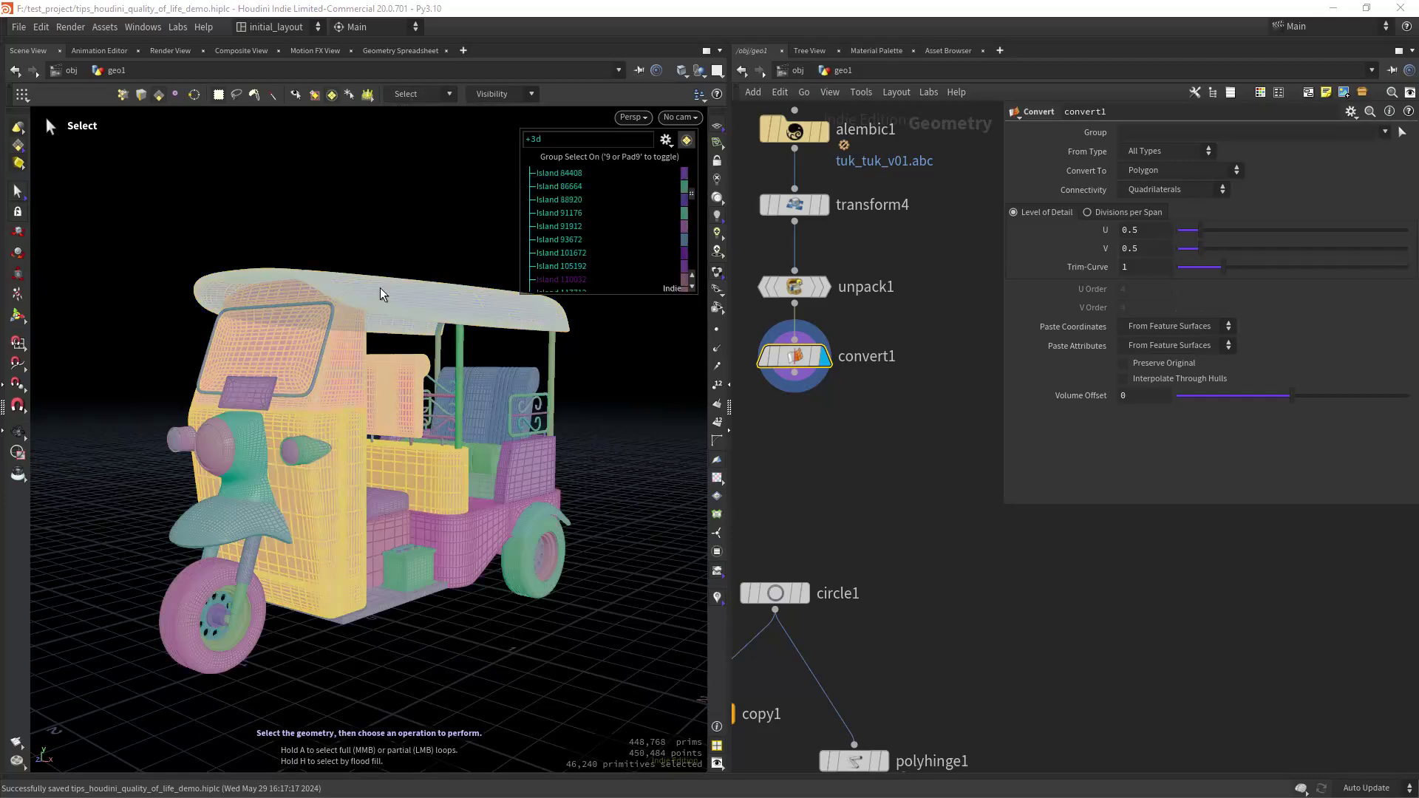
Step: Pick colored islands on the front cab, lower side body and side box, adding and removing pieces from the selection
shift+click(356, 451)
shift+click(327, 481)
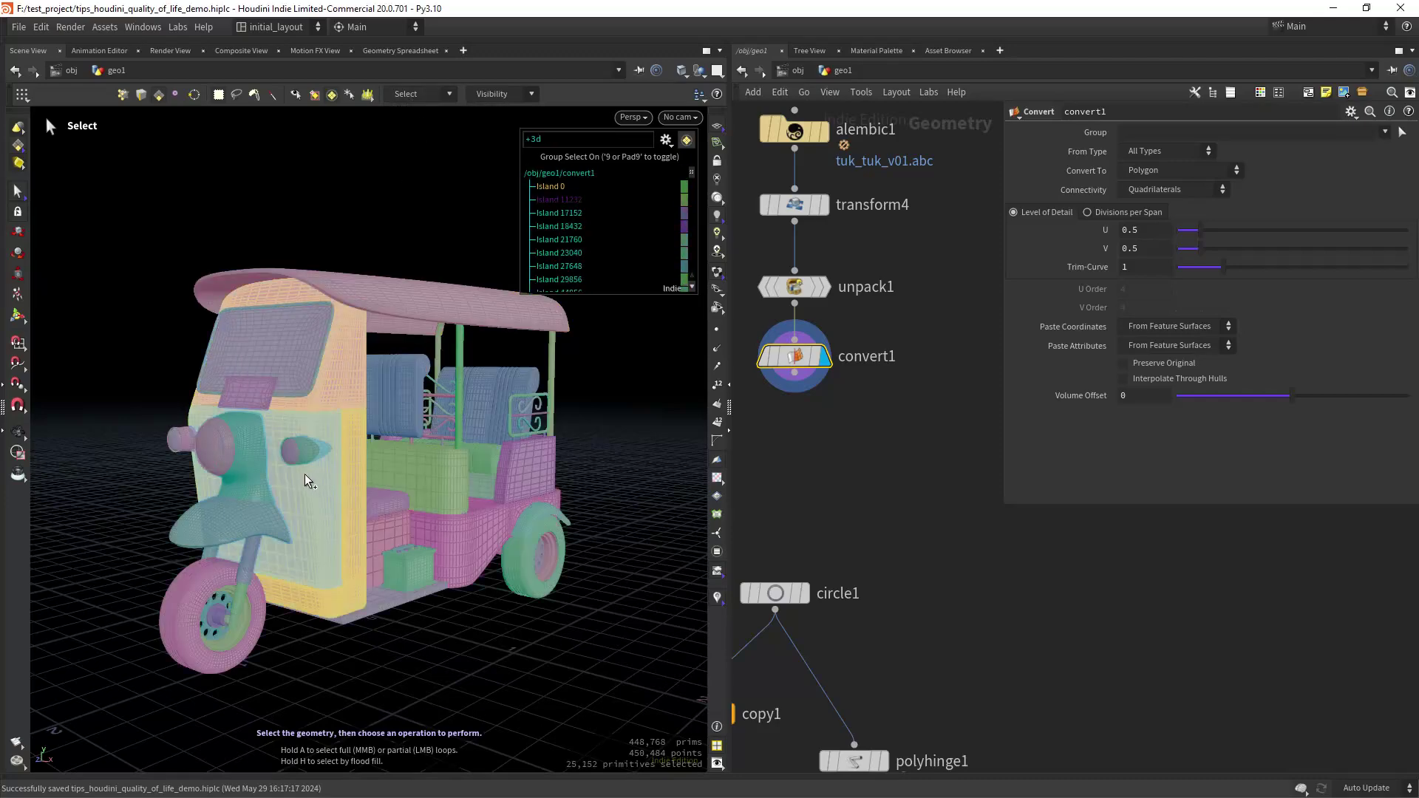
shift+click(309, 451)
shift+click(405, 562)
shift+click(453, 563)
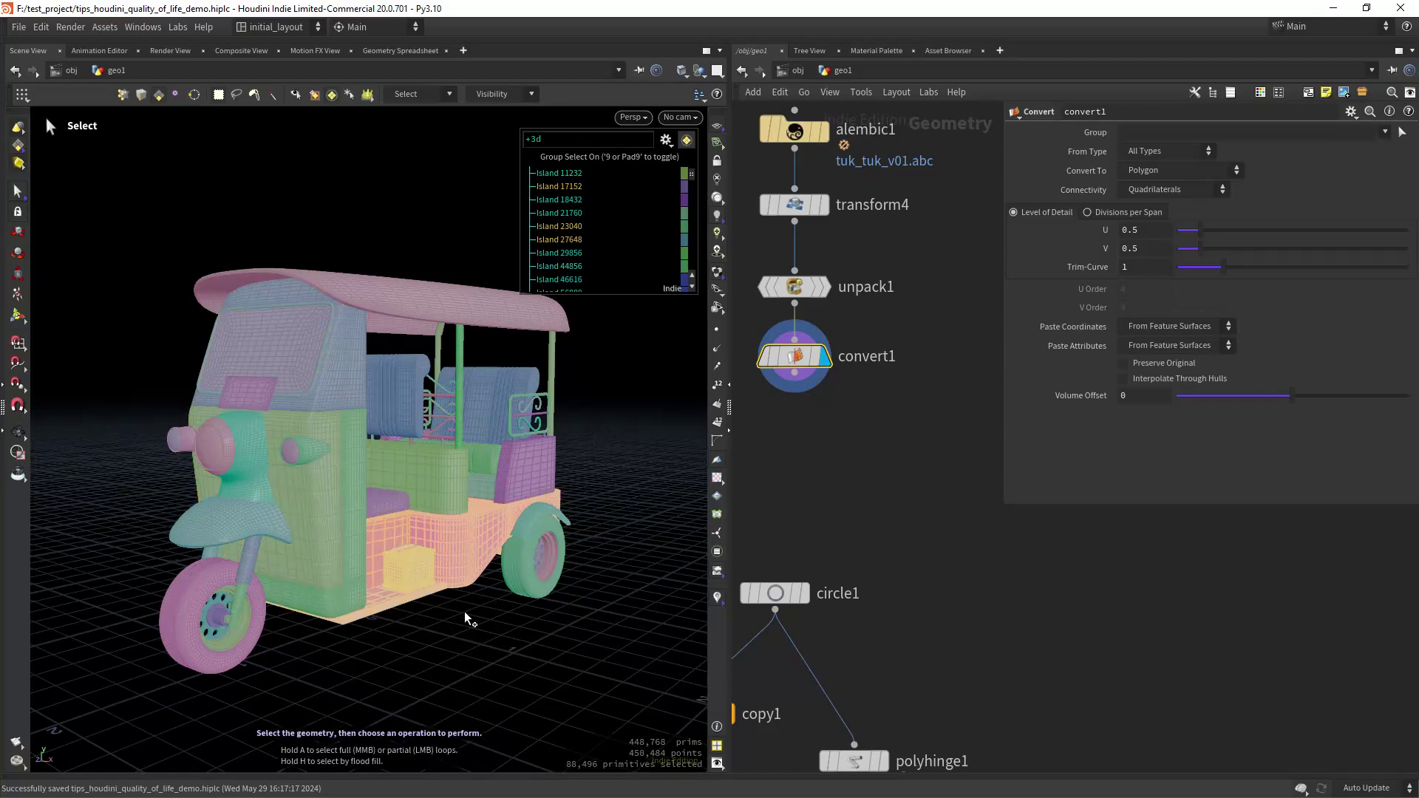
ctrl+click(476, 544)
ctrl+click(342, 532)
Step: Clear the selection, try box-selecting the islands around the side box, and deselect everything
key(Escape)
drag(491, 643, 495, 608)
click(410, 414)
alt+drag(391, 414, 397, 466)
mouse_move(336, 507)
mouse_down()
mouse_move(447, 509)
mouse_move(429, 581)
mouse_up()
mouse_move(395, 613)
alt+mouse_down()
mouse_move(374, 532)
mouse_move(391, 610)
alt+mouse_up()
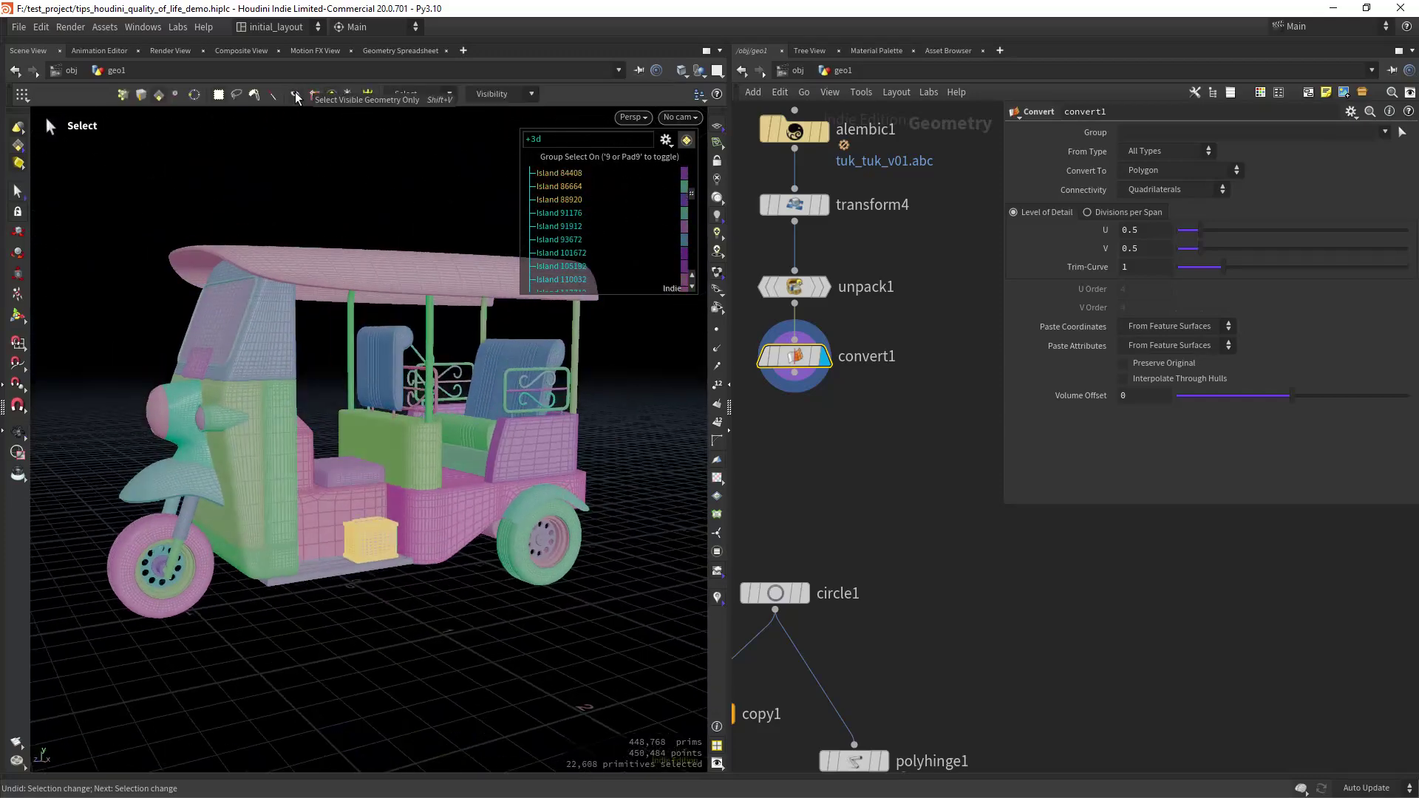
scroll(311, 392, up, 3)
click(473, 651)
scroll(473, 650, down, 3)
alt+middle_drag(473, 651, 431, 652)
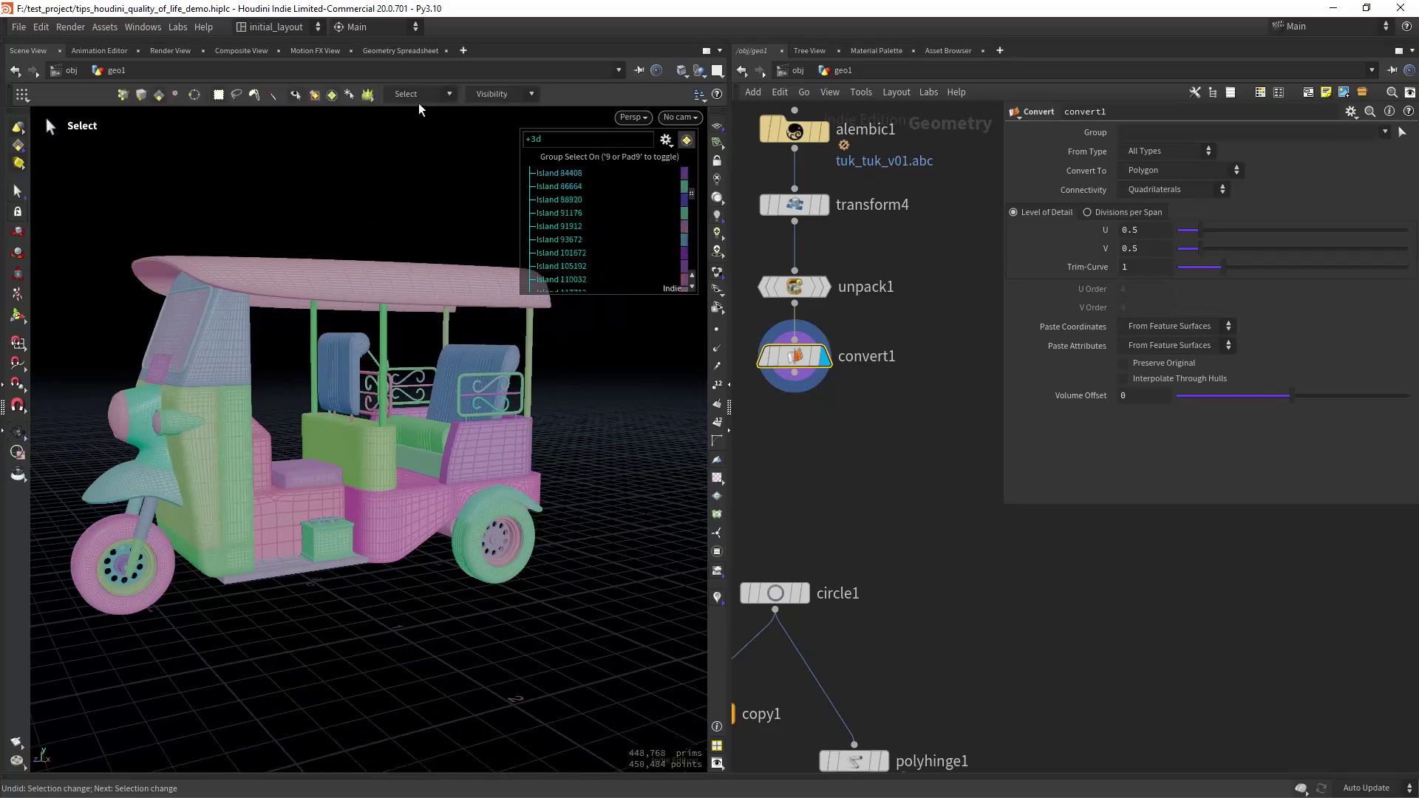
Step: Try the Name Attribute grouping and set the group selection to Alembic Paths
click(415, 94)
click(441, 168)
click(406, 96)
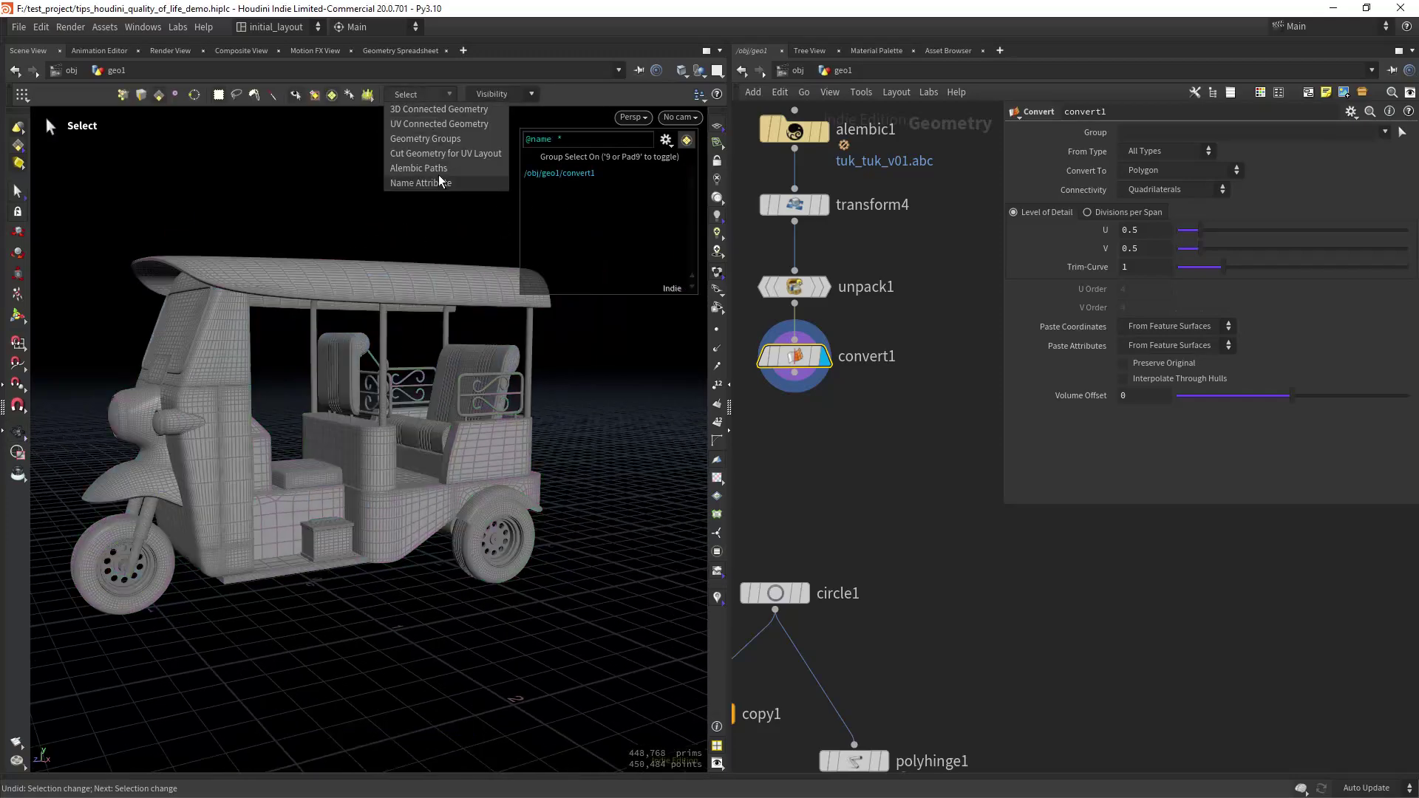
click(441, 183)
Step: Select the partition, lower side body, side box and cab side frame by their Alembic paths
alt+middle_drag(343, 467, 395, 431)
click(405, 409)
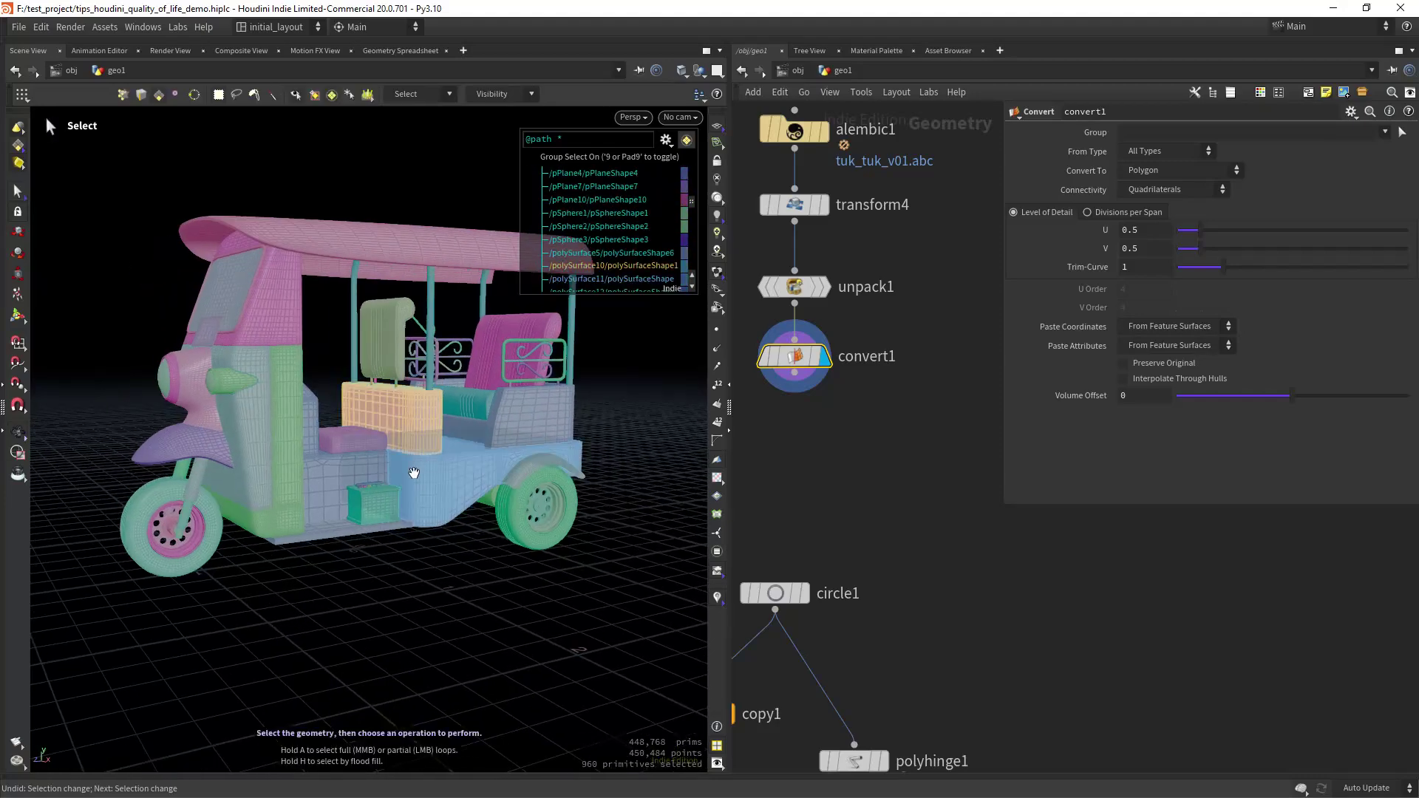
shift+click(376, 507)
shift+click(386, 497)
shift+click(291, 466)
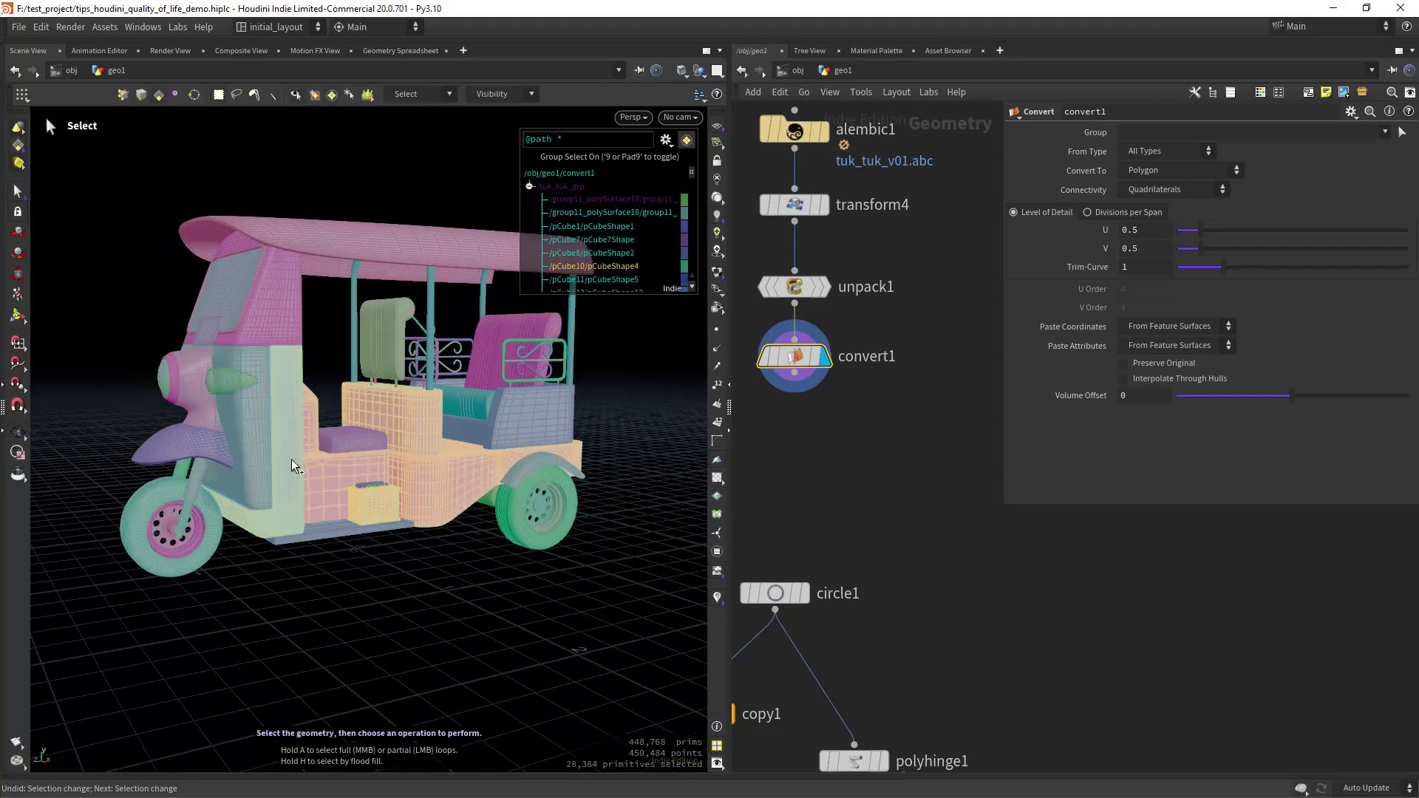
Step: Add a Blast node for the selected parts and enable Delete Non Selected to isolate them
key(Tab)
text(bl)
key(Return)
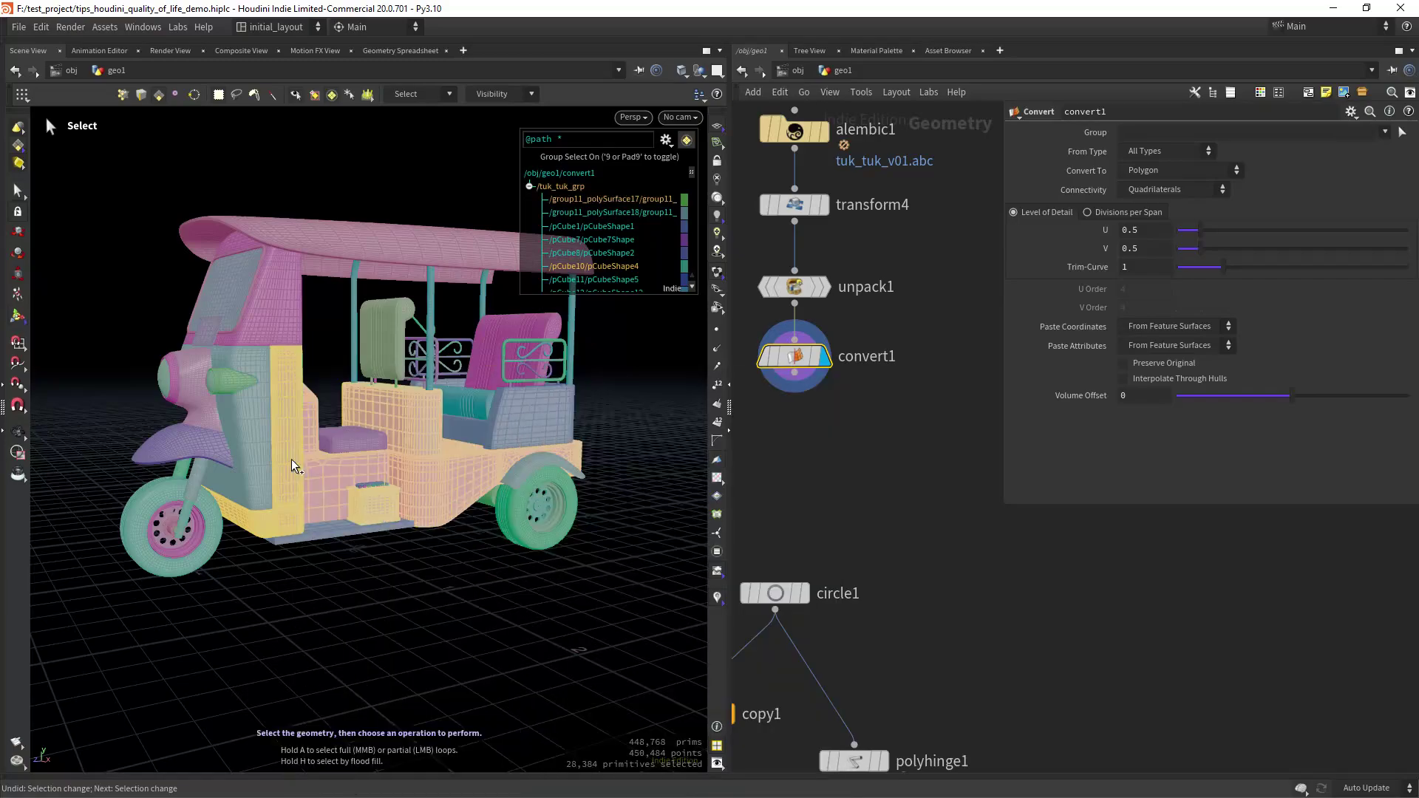
click(1157, 185)
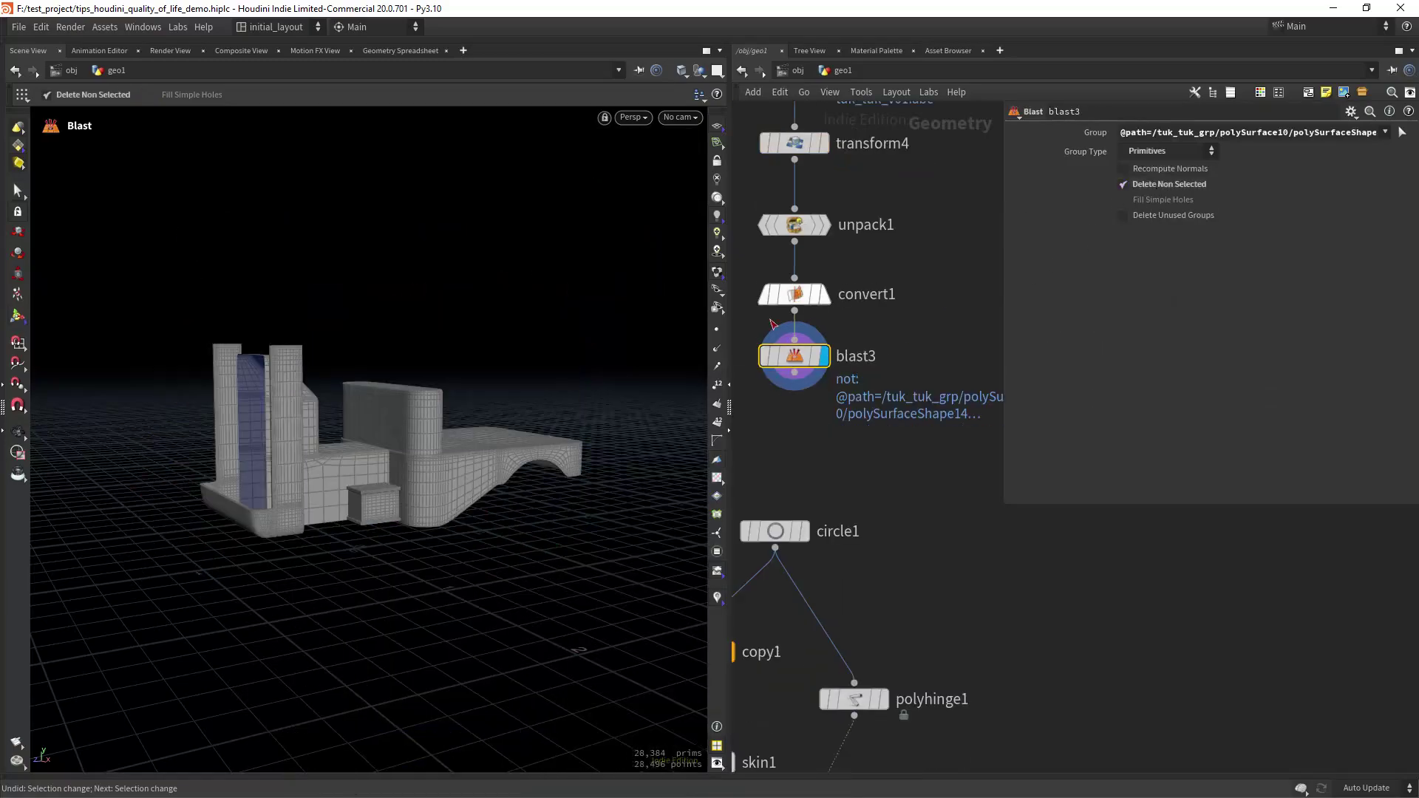
Step: Inspect the isolated parts and delete the Blast node below the Convert node
mouse_move(455, 441)
alt+mouse_down()
mouse_move(663, 492)
mouse_move(821, 483)
mouse_move(432, 483)
alt+mouse_up()
drag(930, 408, 738, 327)
key(Delete)
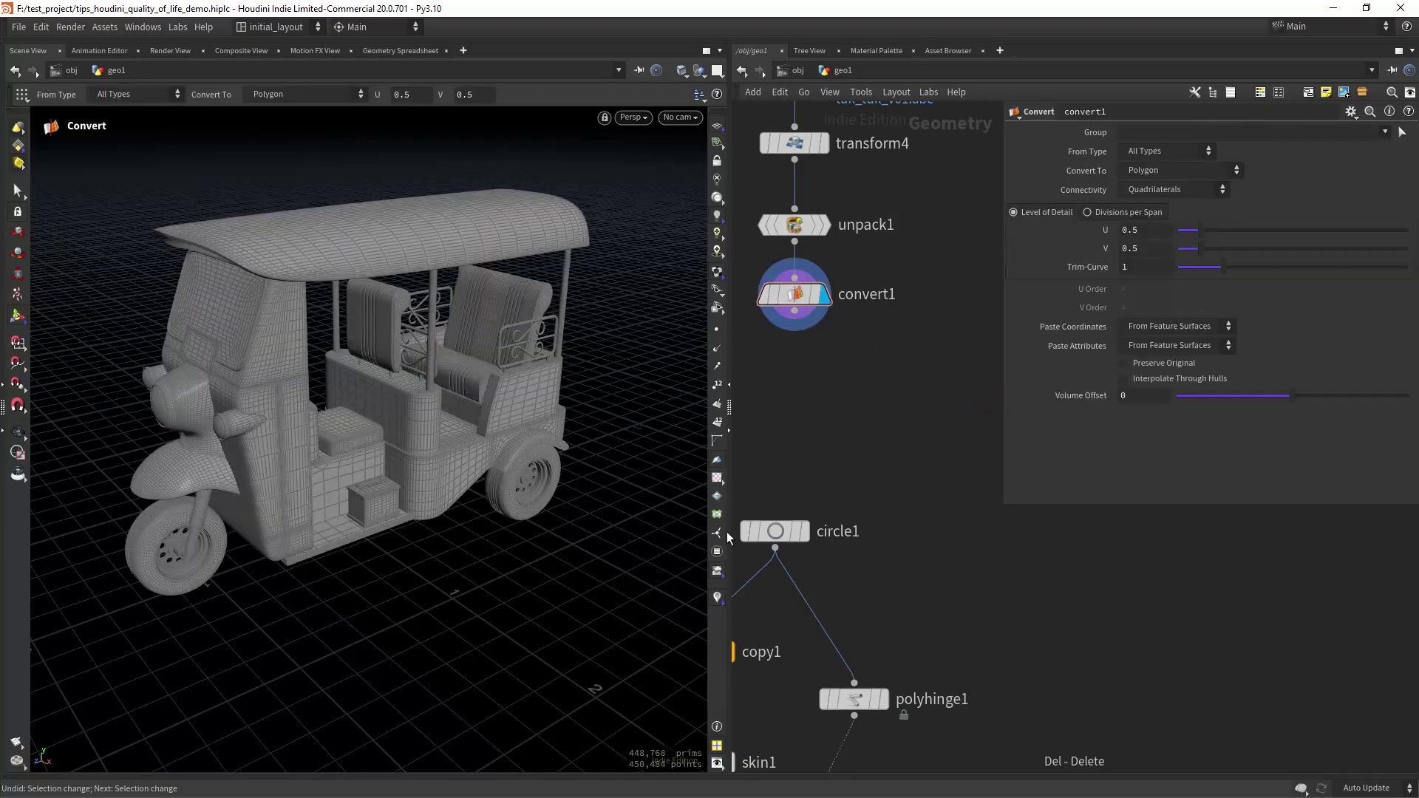
Step: Select two parallel face loops across the front seat cushion and fill the selection between them
scroll(390, 399, up, 10)
alt+drag(389, 399, 317, 392)
alt+right_drag(318, 392, 332, 402)
scroll(332, 401, up, 5)
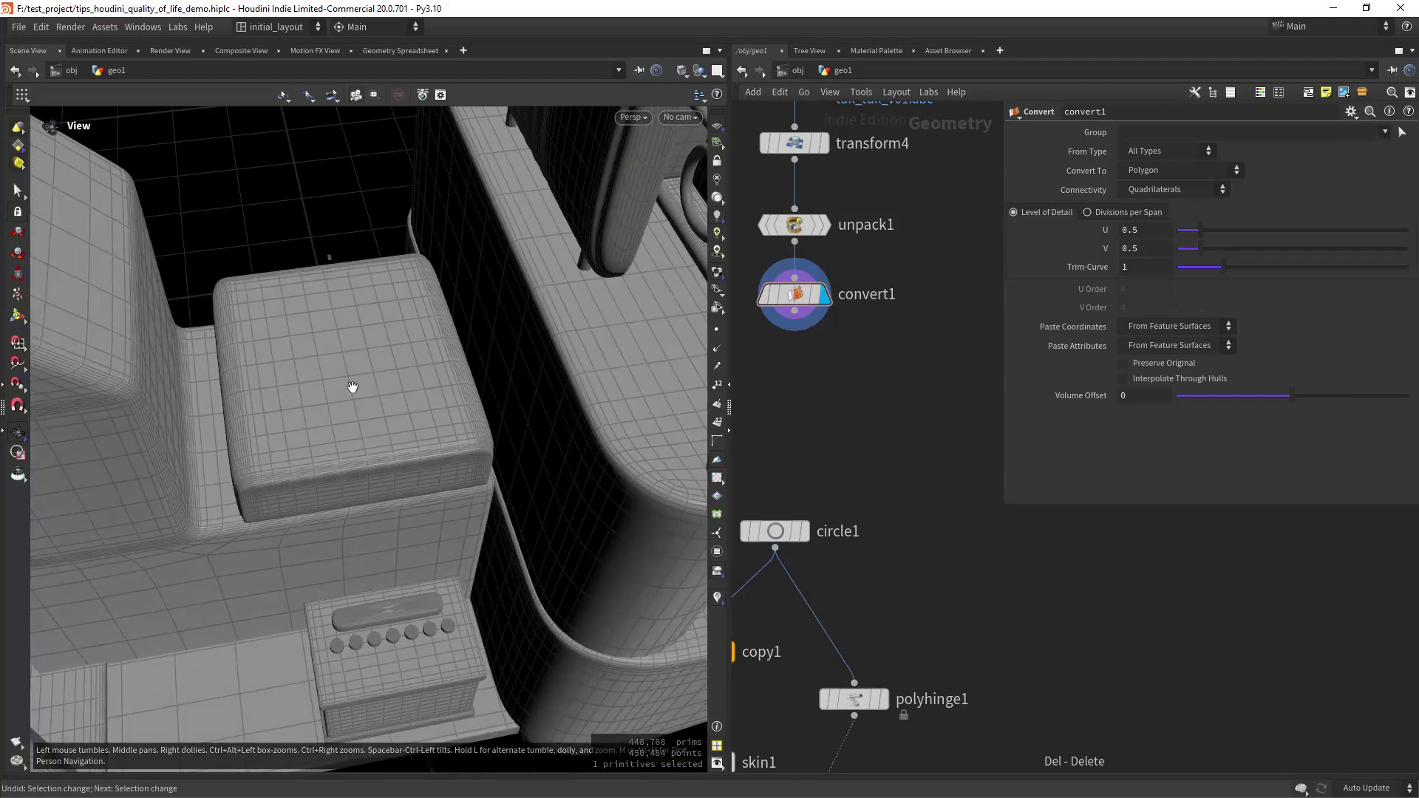
key(s)
click(289, 379)
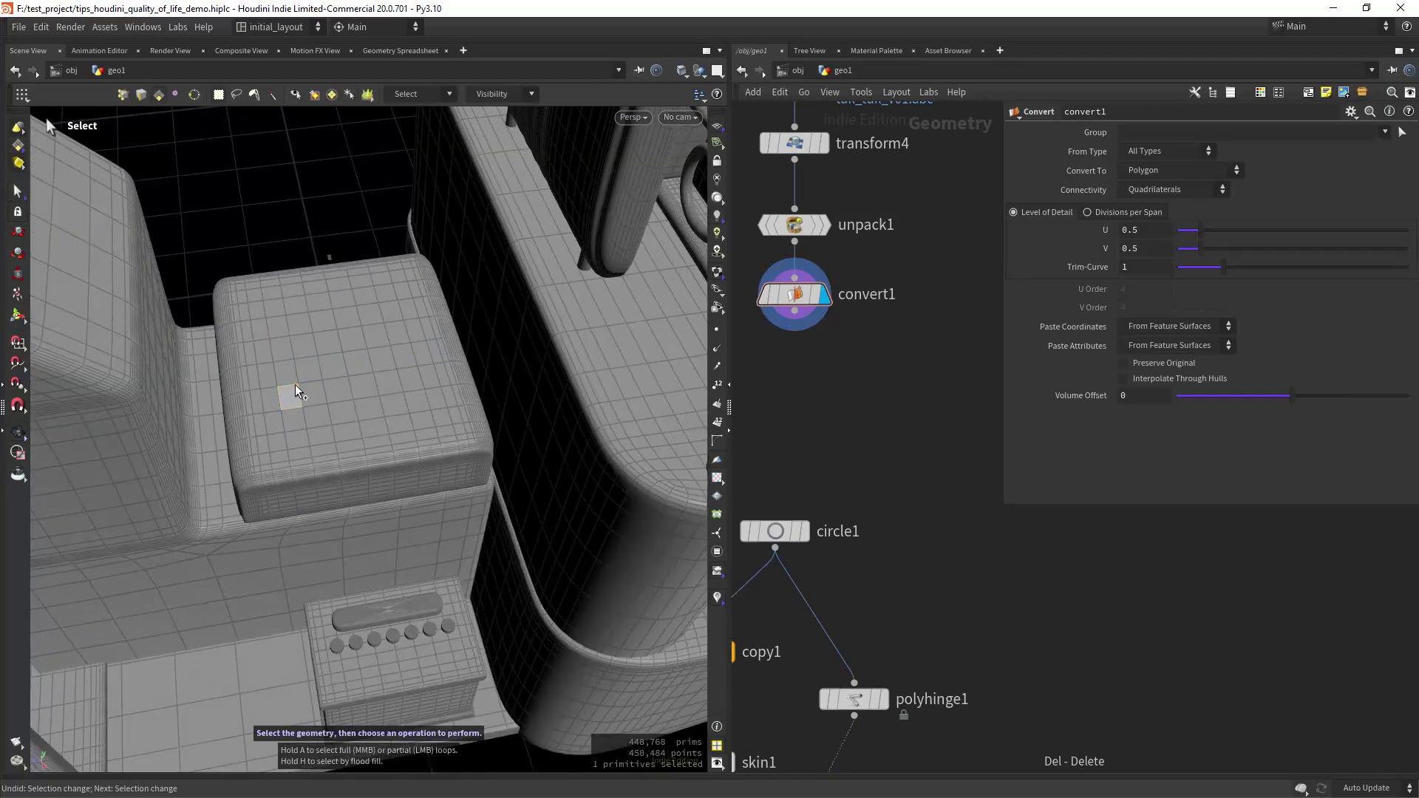
middle_click(291, 377)
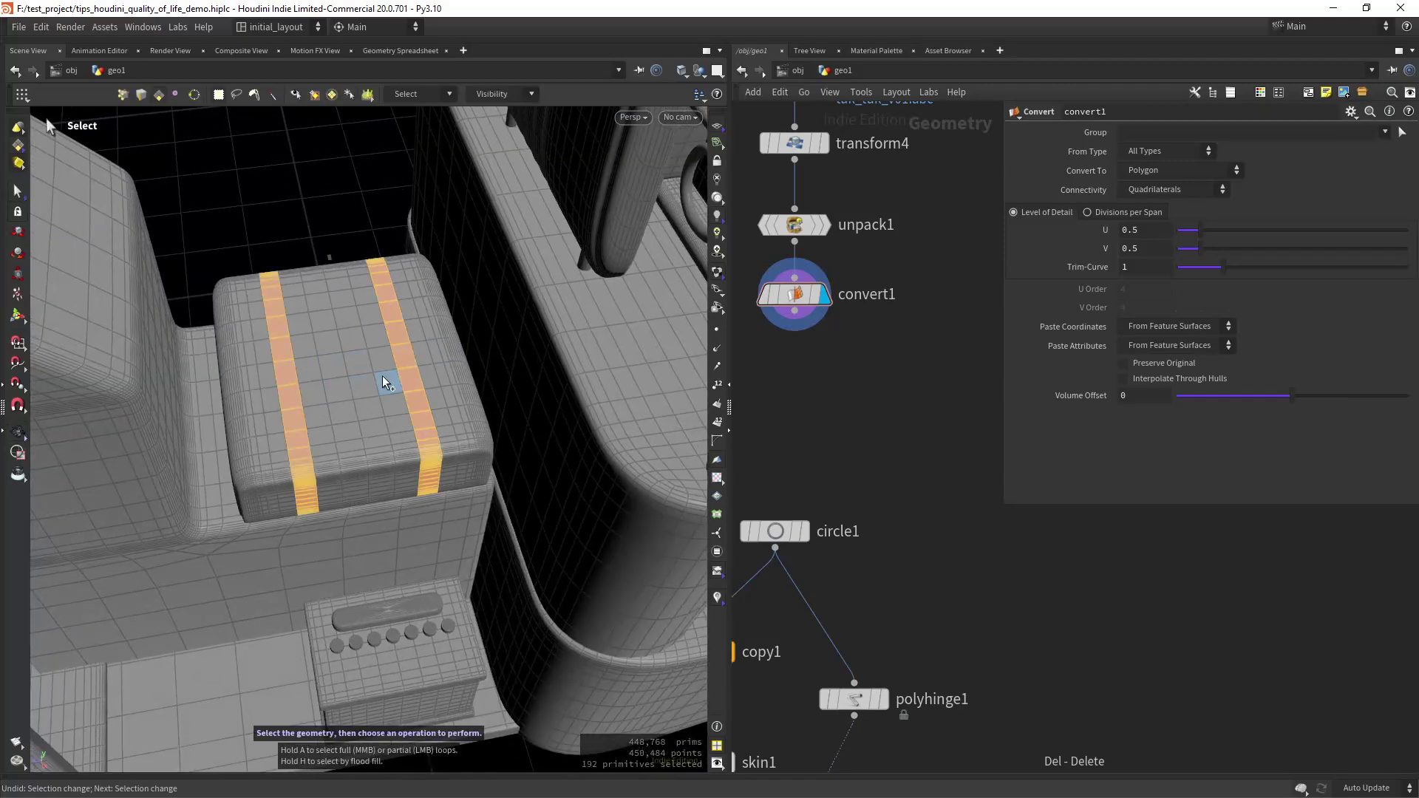
click(357, 363)
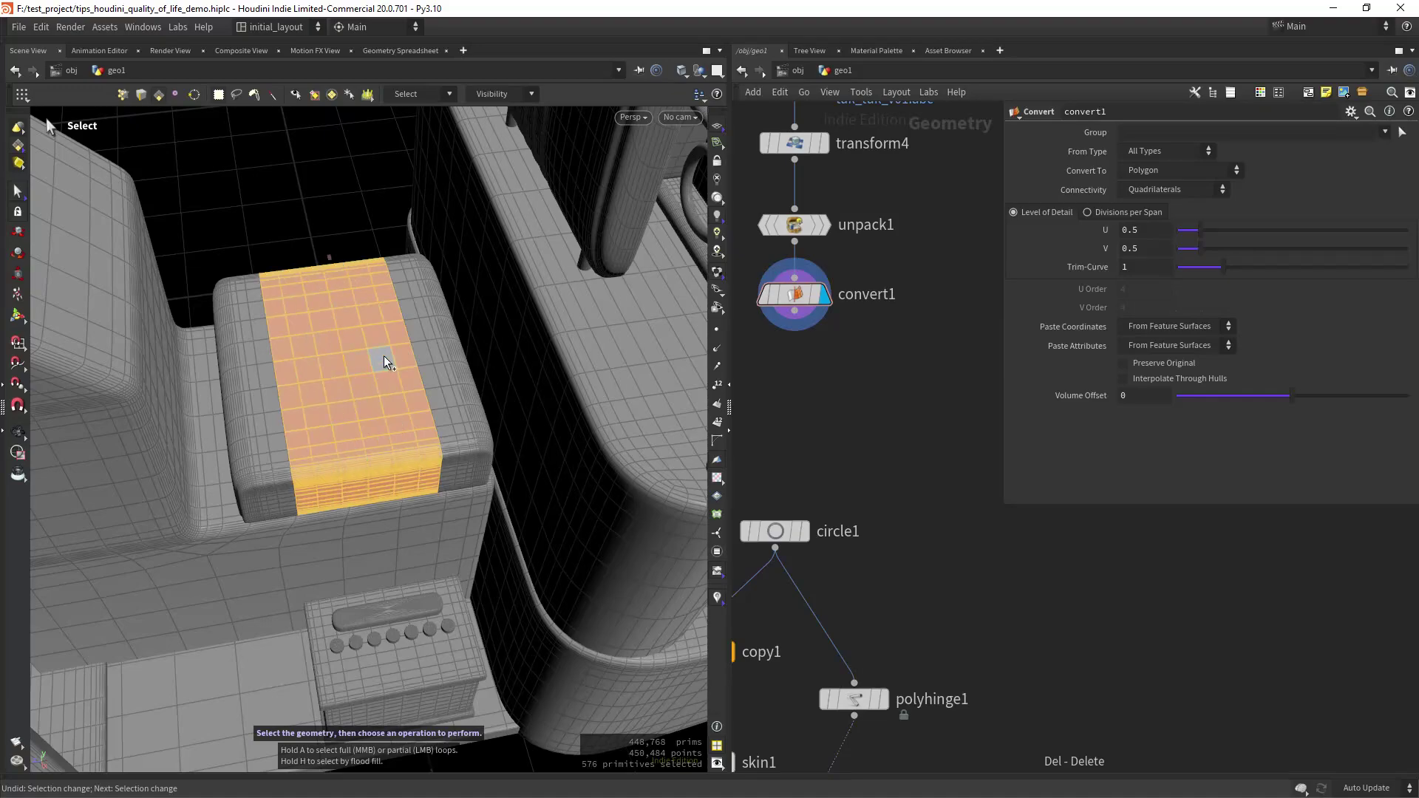
Step: Start a new selection with two face loops across the cushion, then select only the faces between them
scroll(427, 368, down, 3)
alt+drag(374, 399, 346, 380)
scroll(401, 371, up, 3)
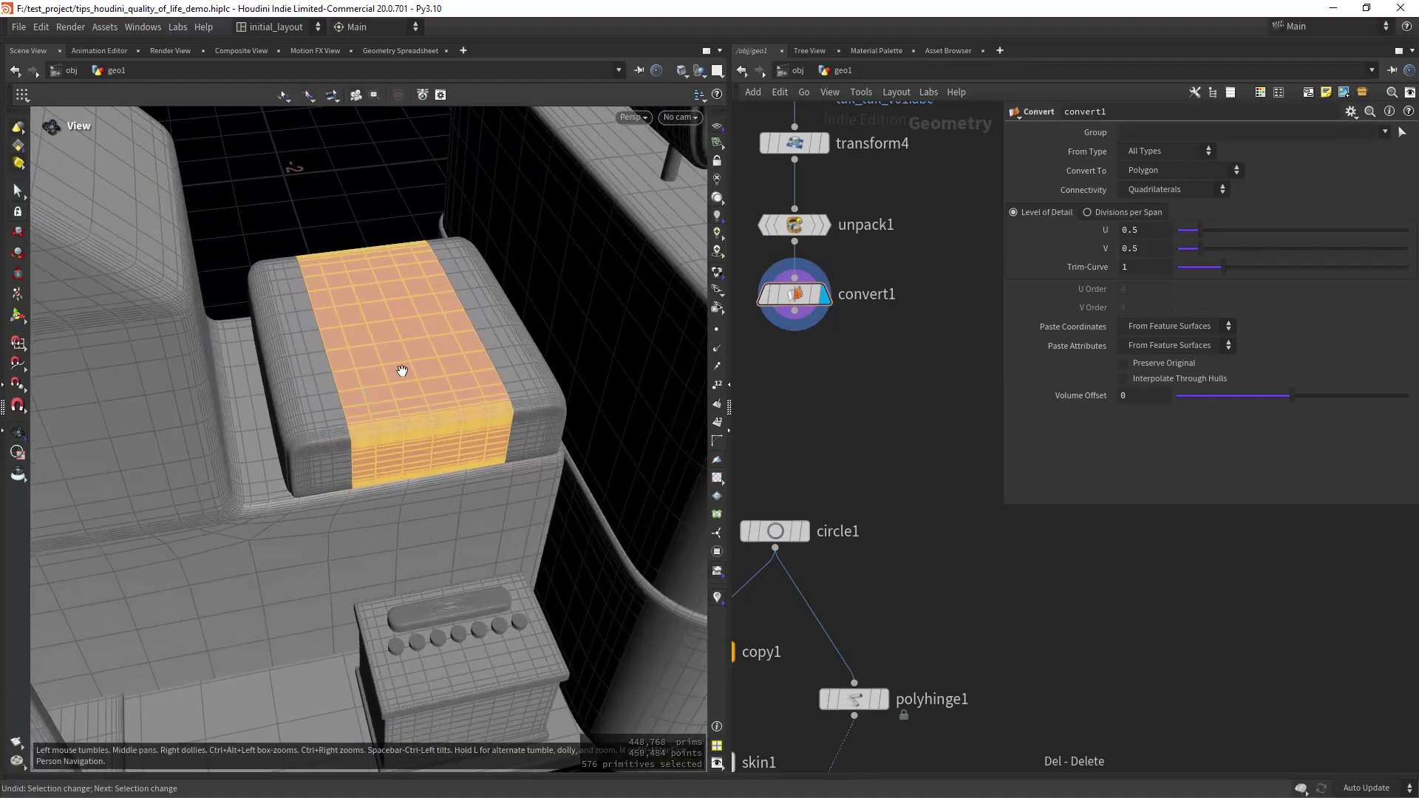
middle_click(346, 380)
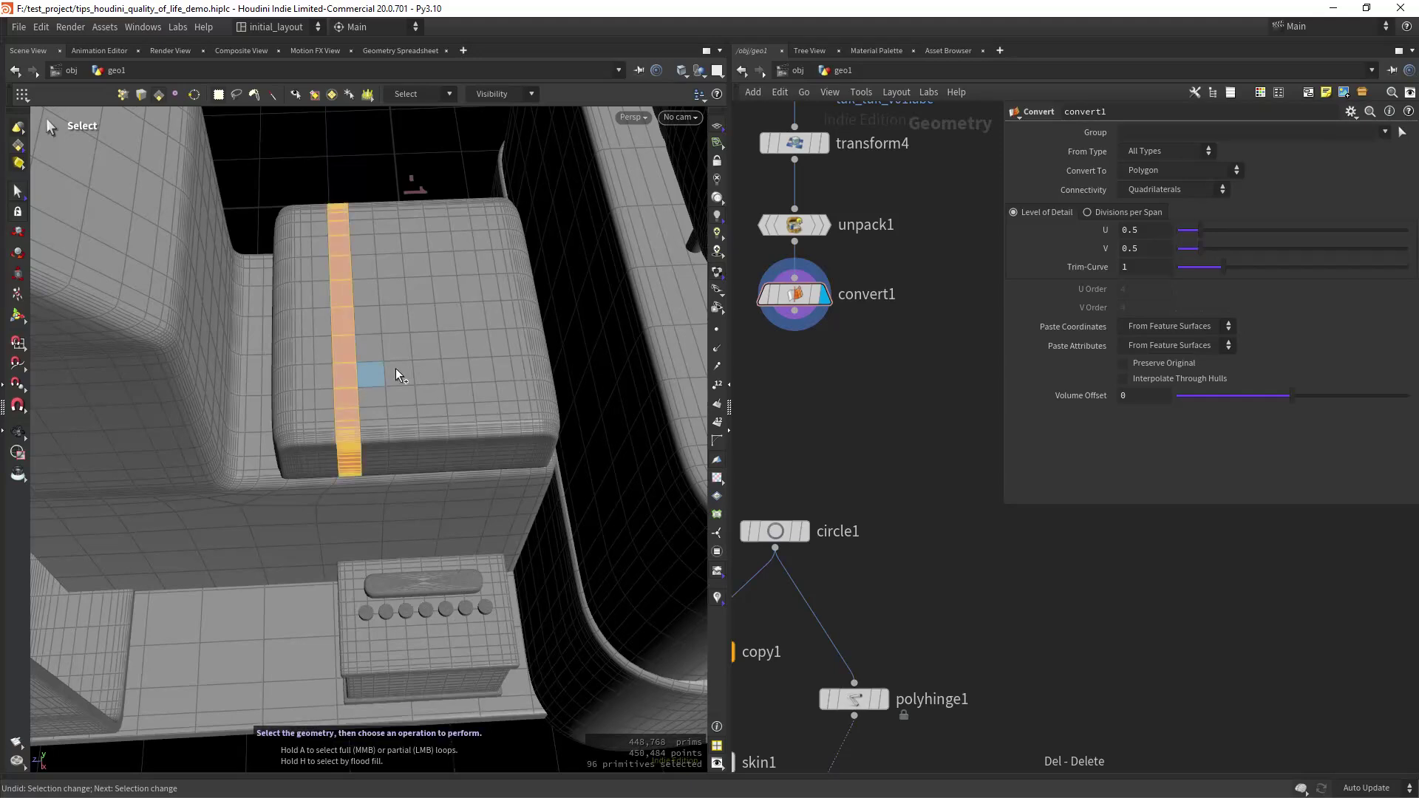
shift+middle_click(451, 349)
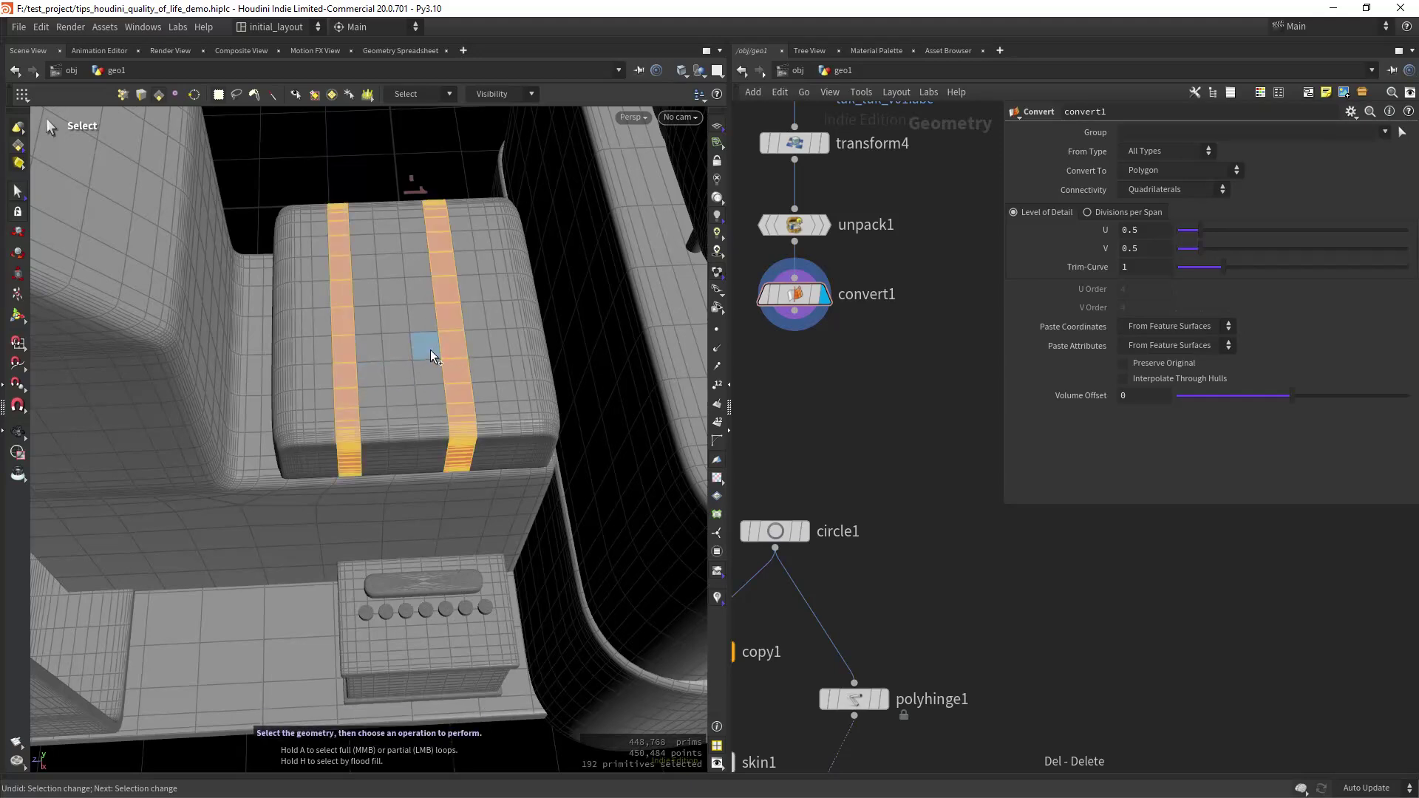
click(407, 343)
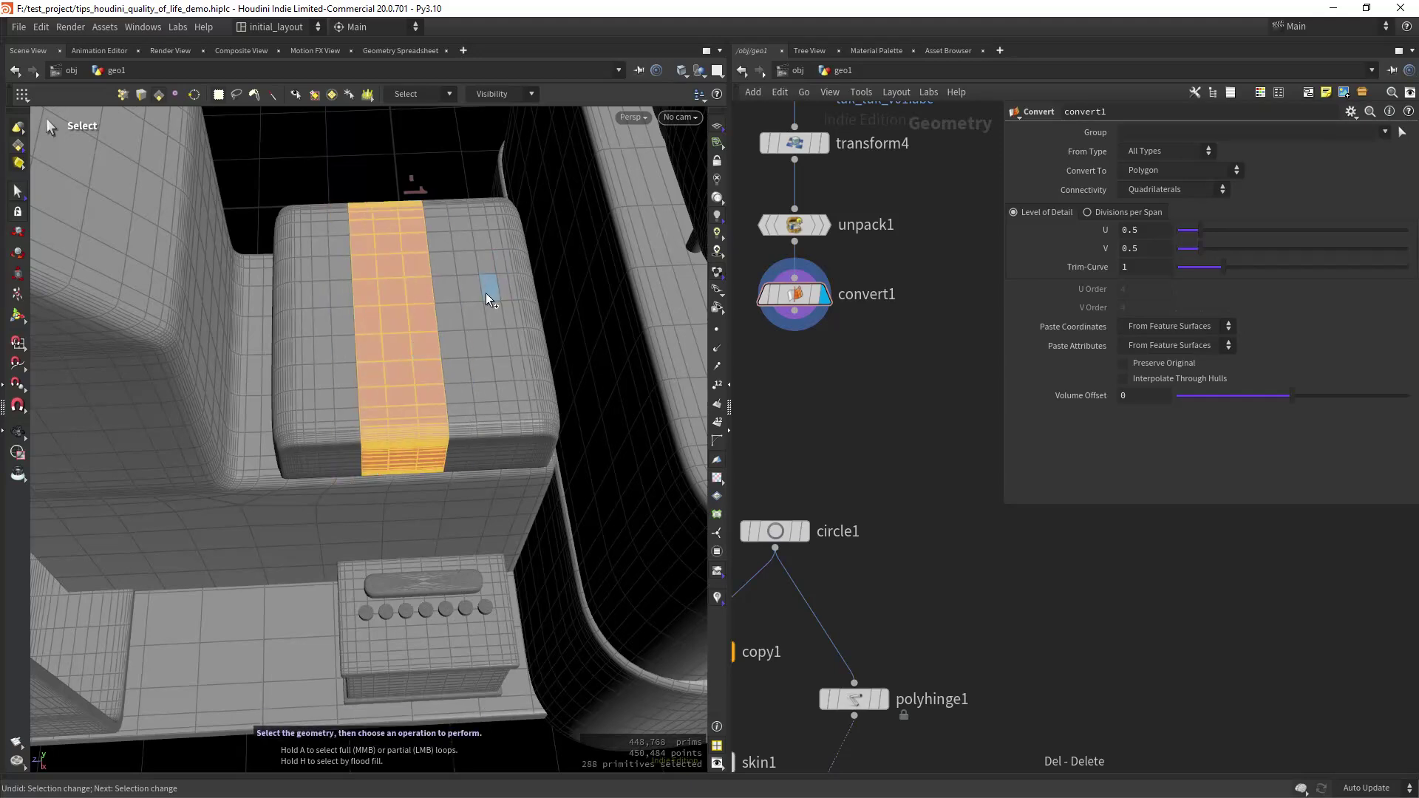
Step: Select a small patch of four faces on the front fender and move it with an Edit node
alt+right_drag(523, 317, 314, 348)
alt+drag(313, 348, 135, 242)
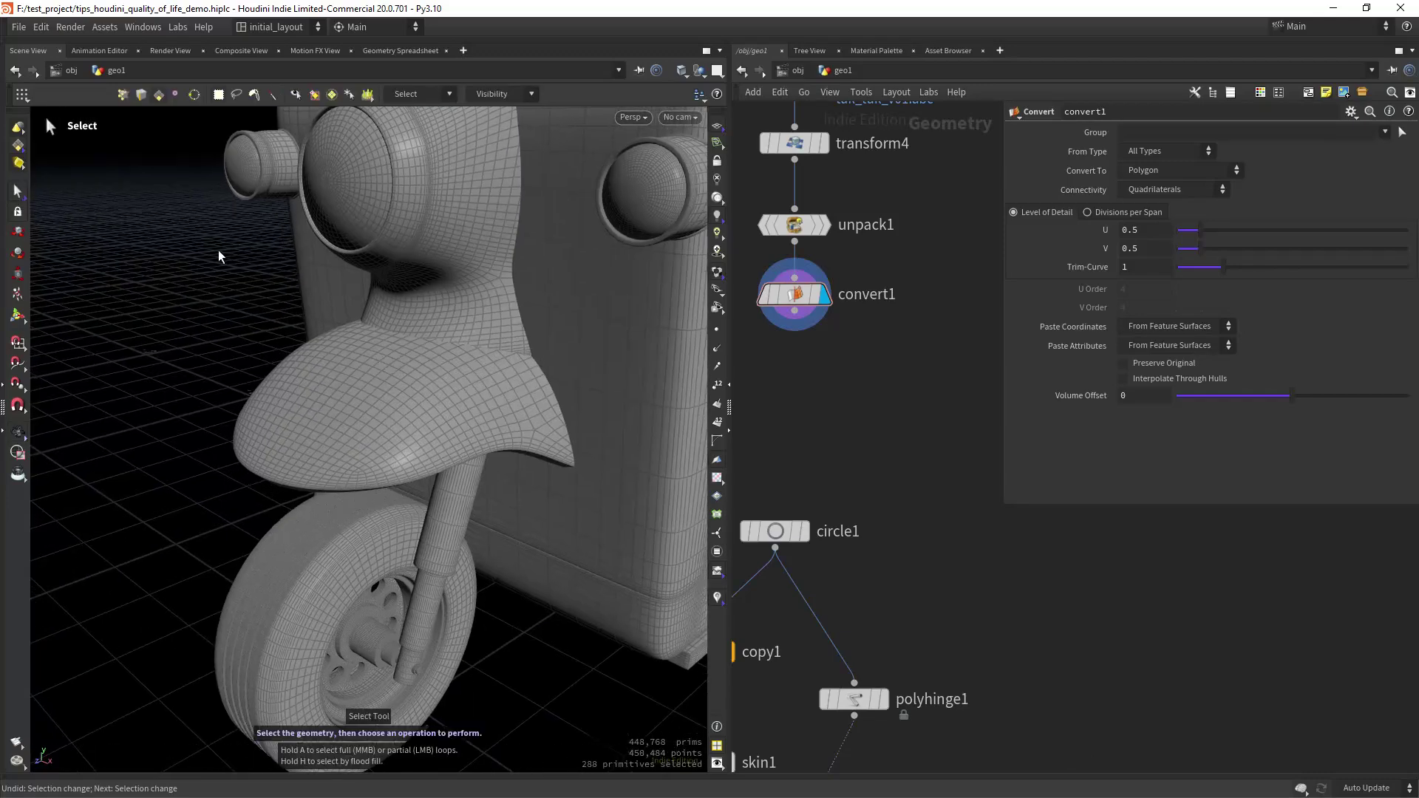
alt+drag(219, 257, 365, 357)
key(t)
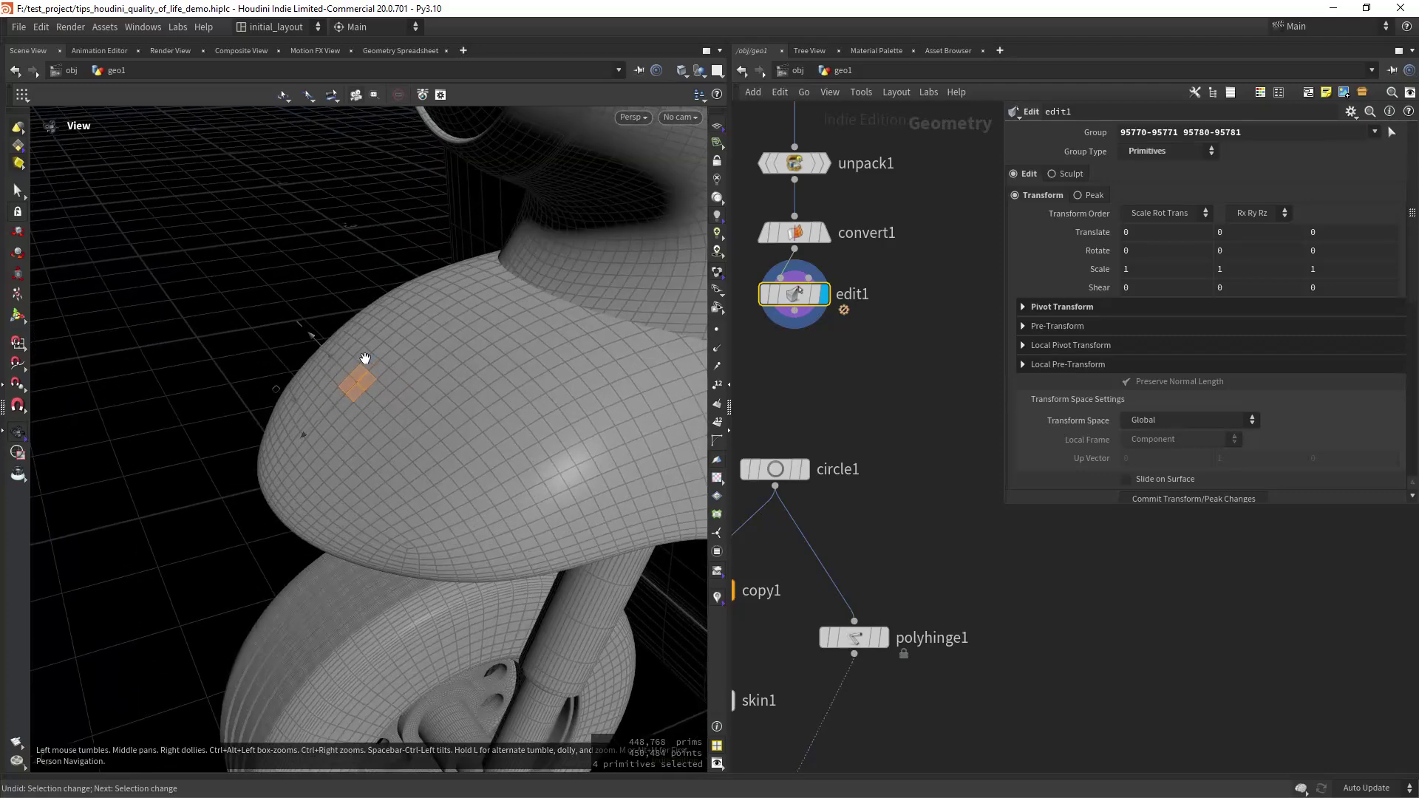
alt+right_drag(365, 361, 406, 399)
alt+drag(405, 399, 397, 369)
drag(333, 339, 319, 320)
alt+drag(386, 422, 422, 416)
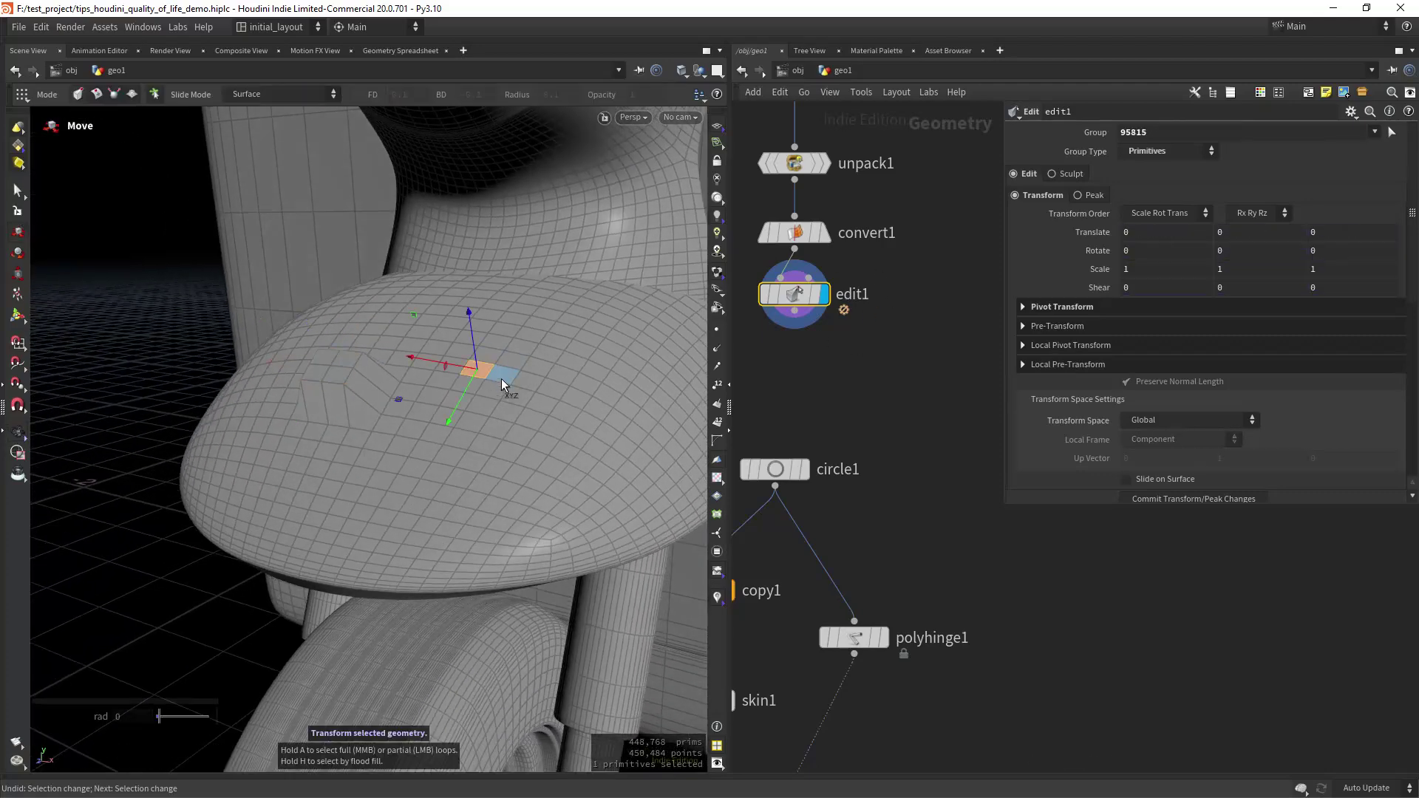
Step: With Secure Selection off, pick and move two more small face patches on the front fender
shift+drag(501, 379, 472, 386)
drag(480, 350, 476, 322)
click(400, 495)
shift+drag(425, 497, 399, 458)
alt+drag(451, 438, 518, 375)
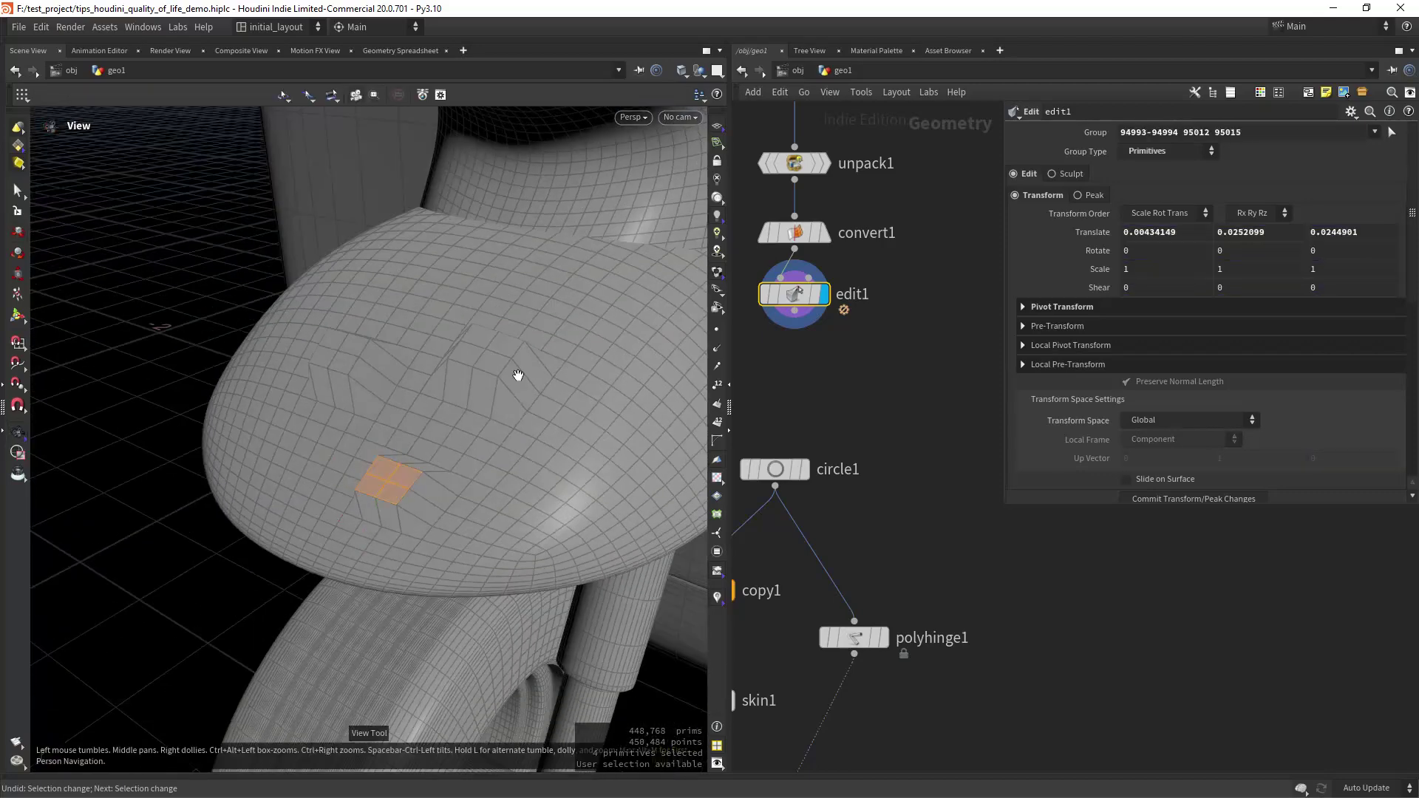
alt+right_drag(518, 375, 458, 325)
Step: Use Secure Selection while picking another fender face patch to move, and turn it off to pick and move neighbouring faces directly
click(17, 212)
key(s)
drag(573, 386, 619, 333)
key(t)
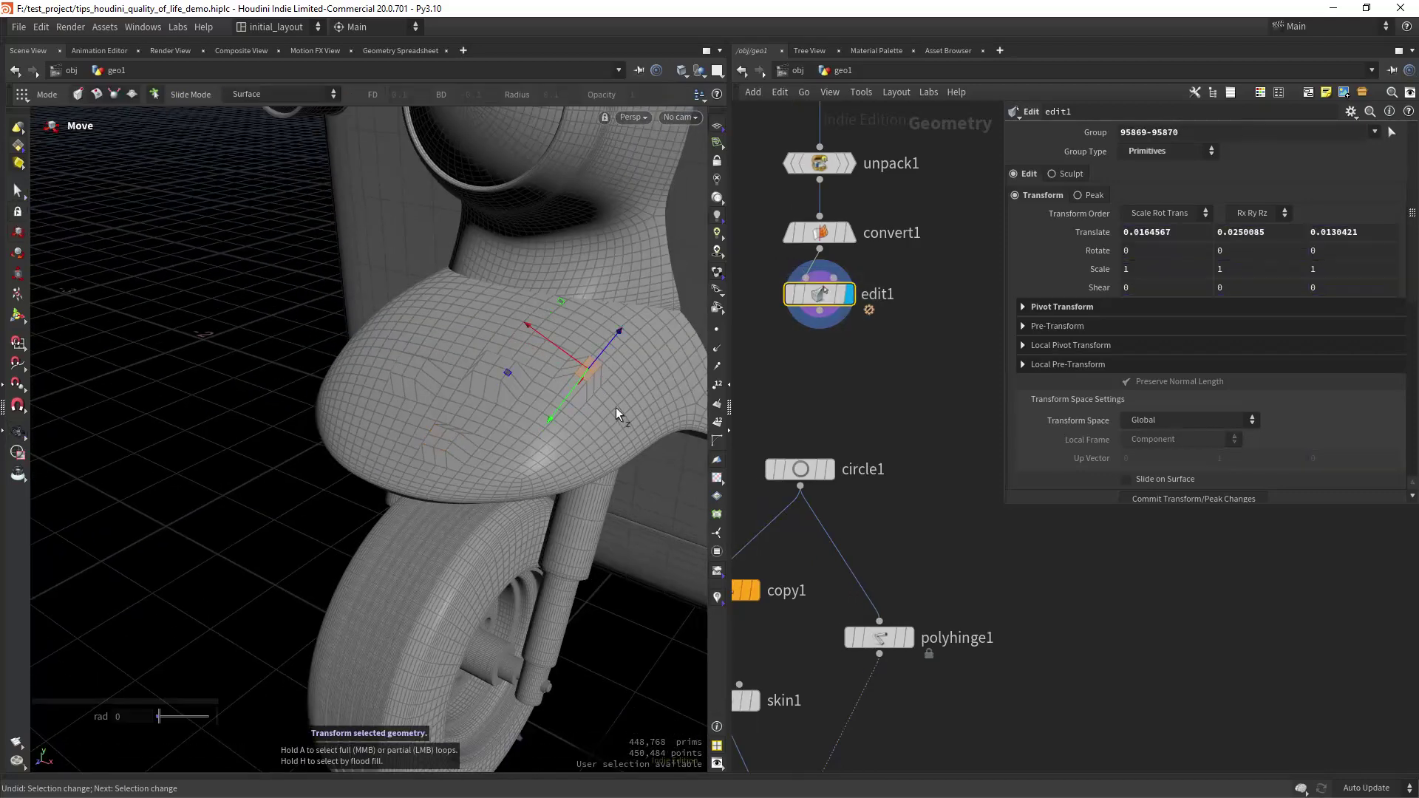
click(18, 211)
shift+drag(611, 411, 602, 423)
drag(640, 371, 664, 358)
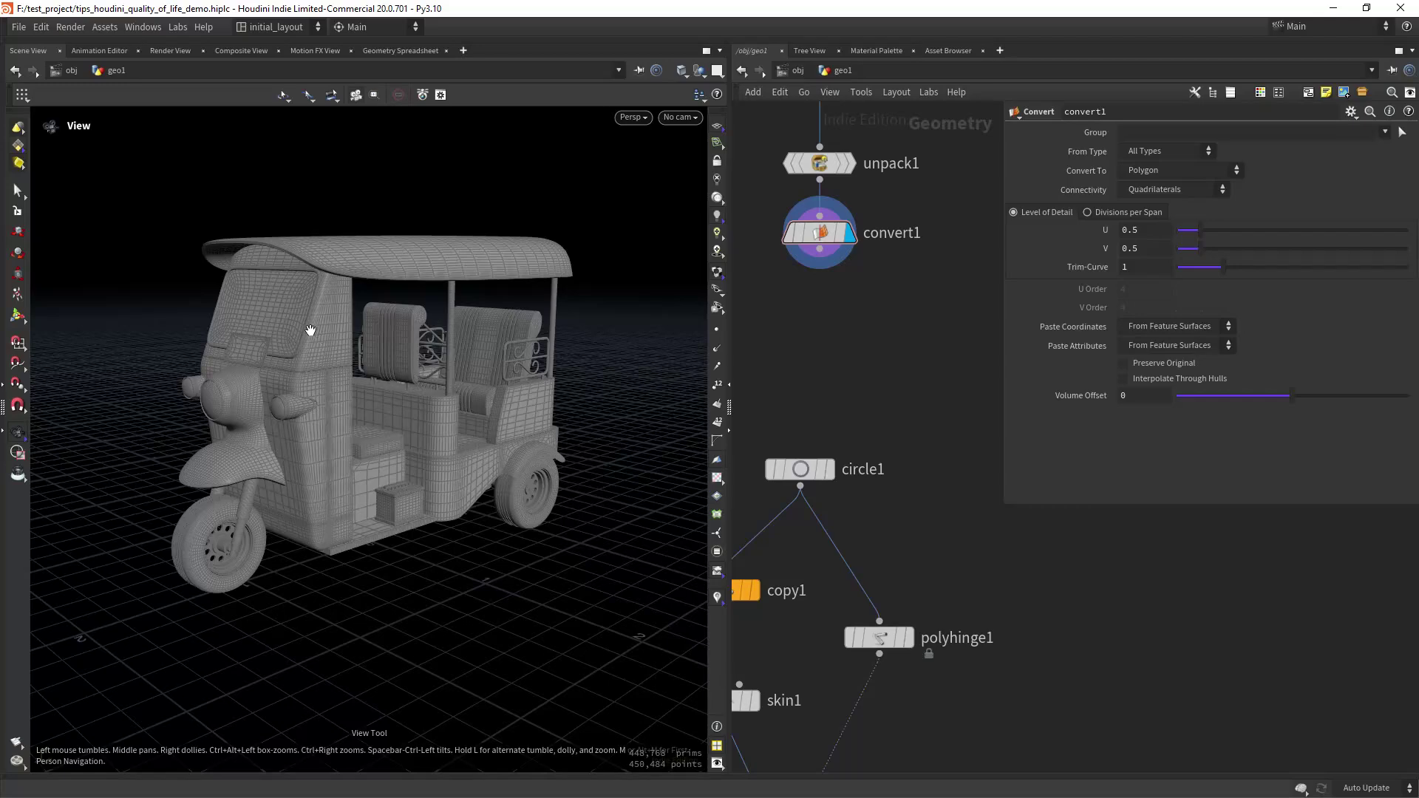
Step: Switch the viewport through the Top, Front and Right orthographic views
key(space+2)
key(space+3)
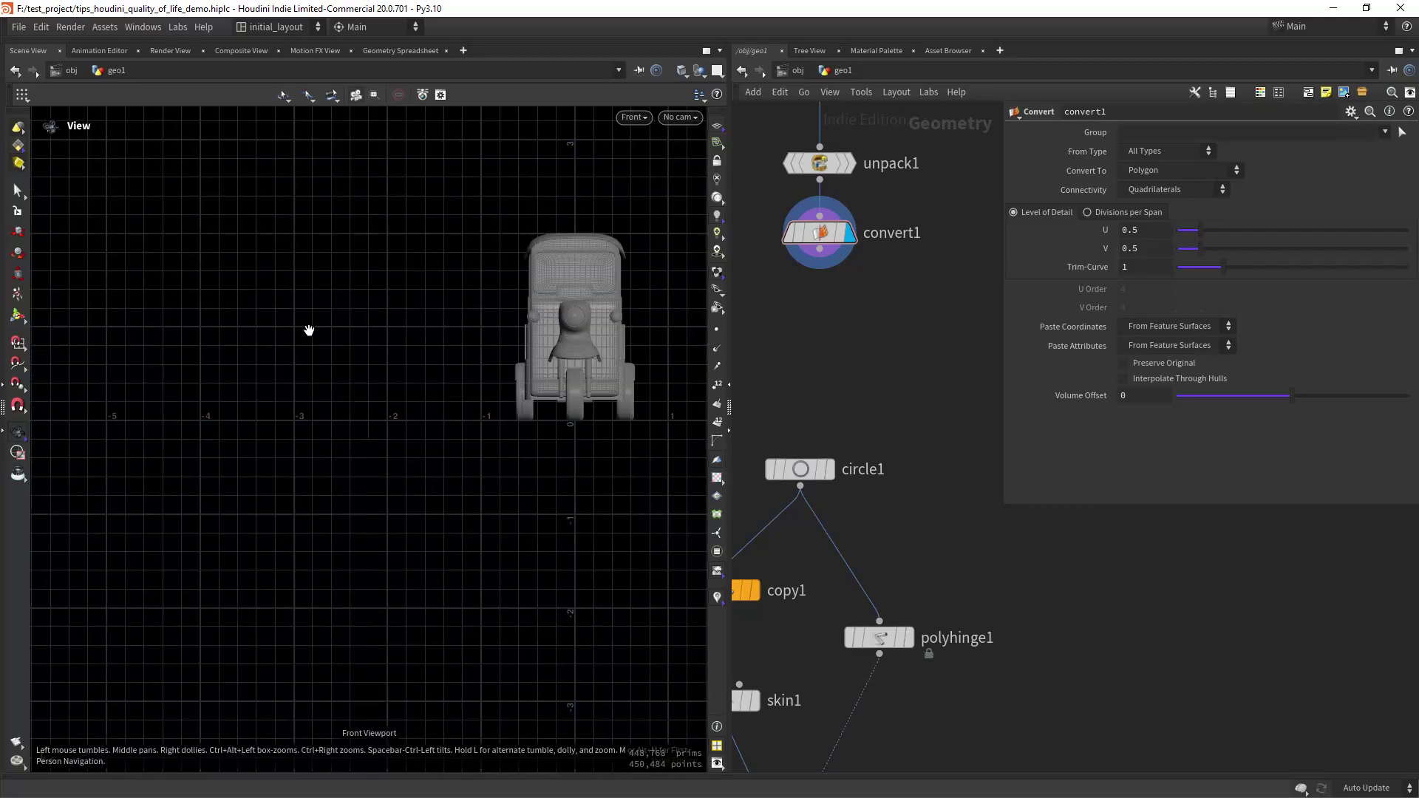
key(space+4)
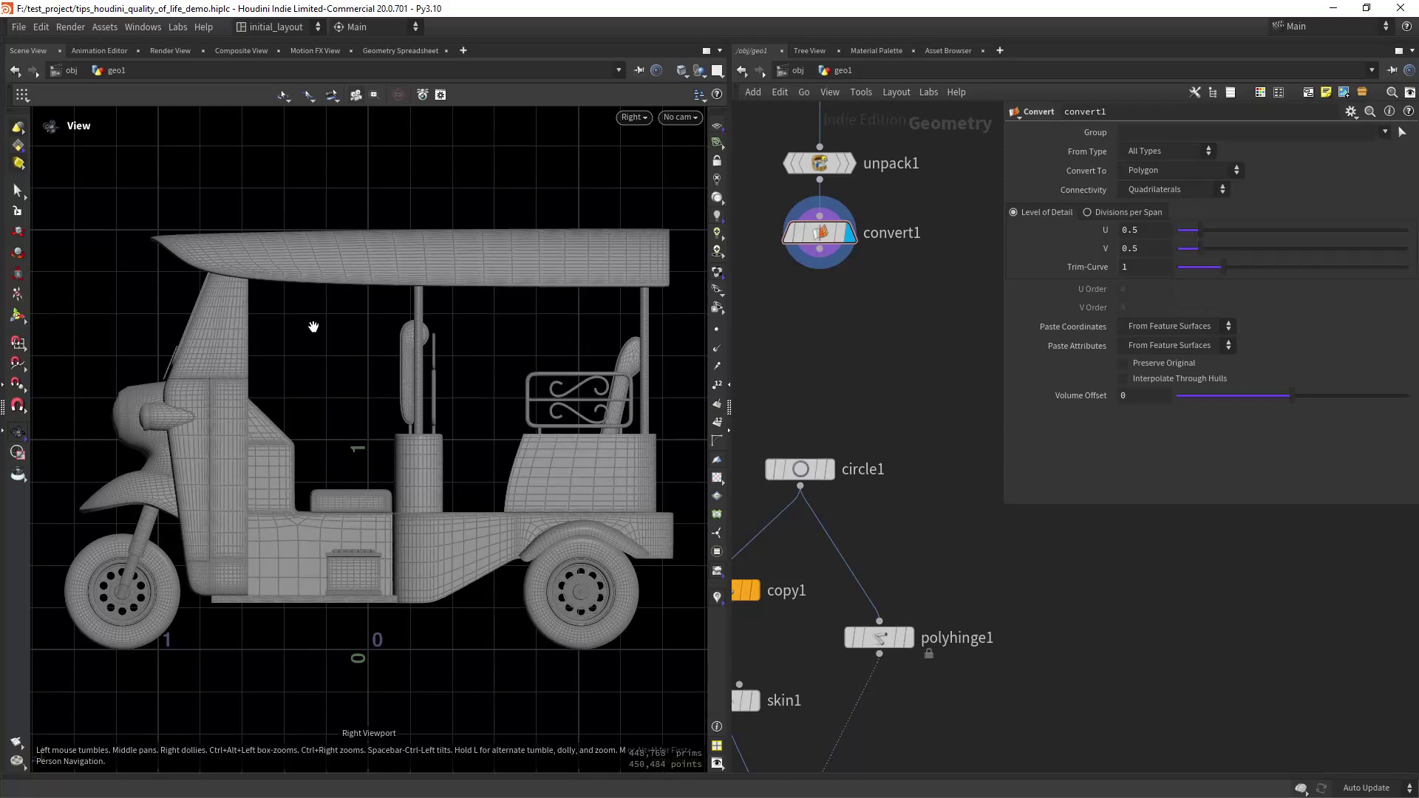
key(space+4)
Step: Alternate between the Front and Back views of the tuk-tuk, framing the vehicle in each
key(space+3)
key(space+3)
right_drag(333, 360, 584, 403)
middle_drag(581, 408, 405, 348)
key(space+3)
key(space+3)
key(space+3)
middle_drag(576, 315, 356, 350)
key(space+3)
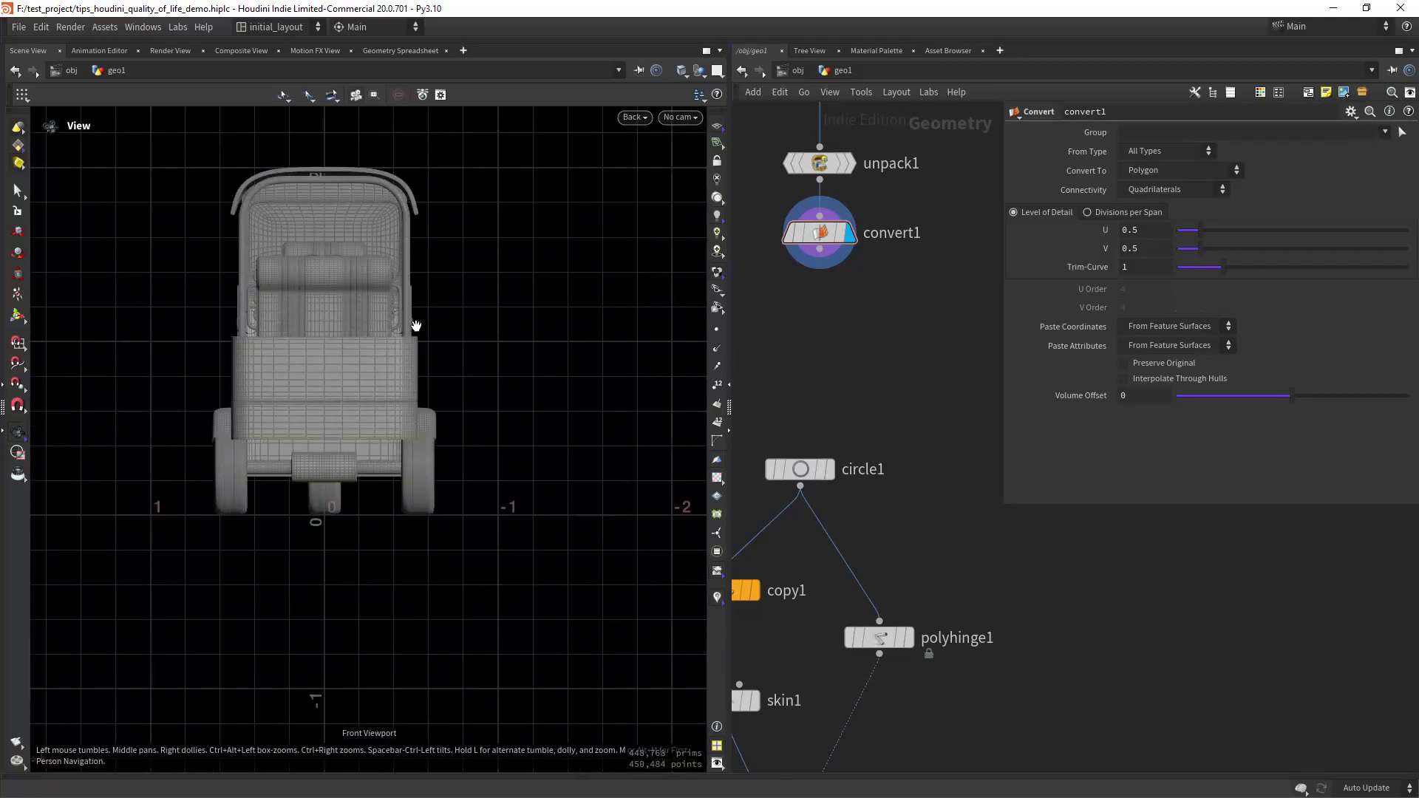
Step: Switch to the side view, alternate between the Top and Bottom views, and return to Perspective
key(space+4)
key(space+2)
key(space+2)
key(space+2)
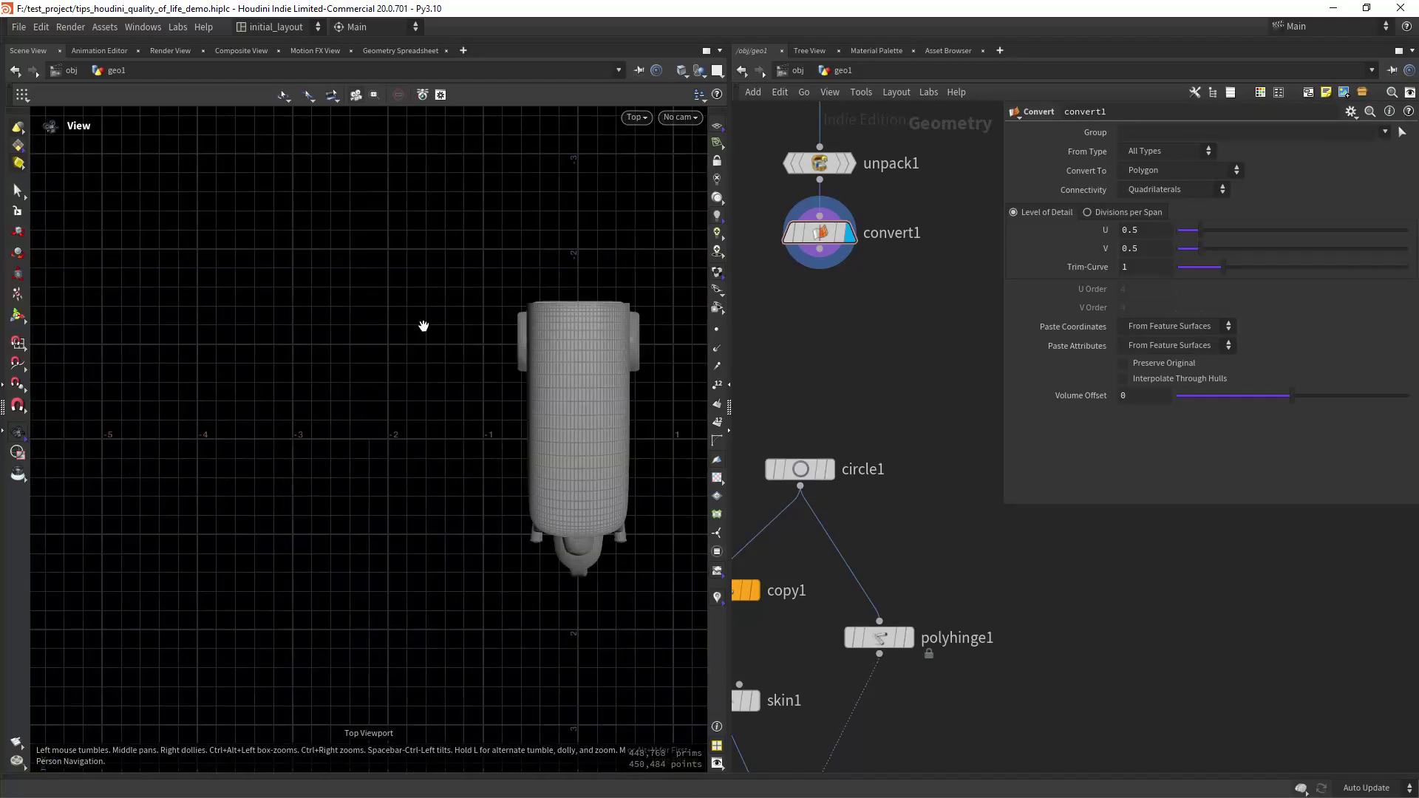
key(space+1)
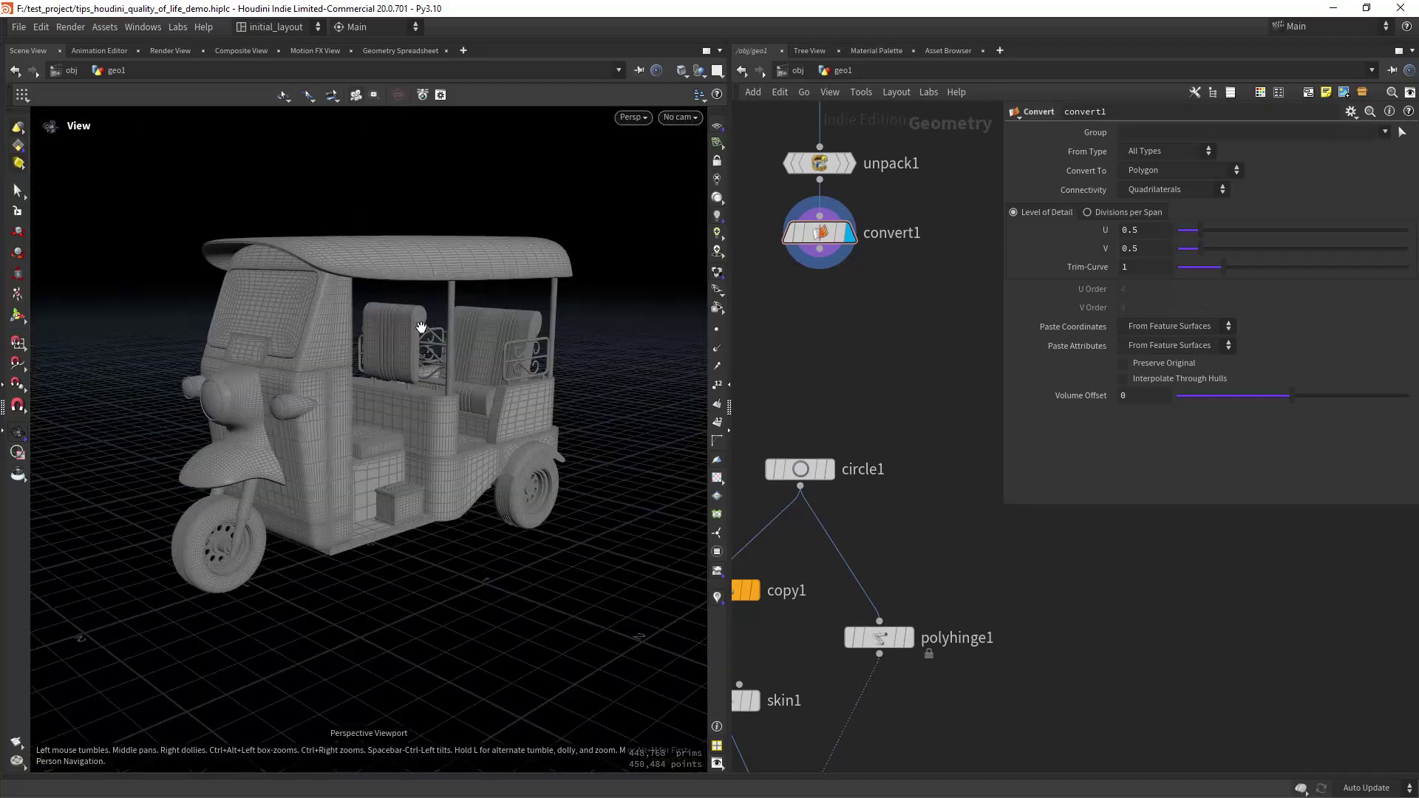
Step: Tumble the perspective view off-axis and home it to restore an upright framing of the tuk-tuk
drag(403, 359, 373, 490)
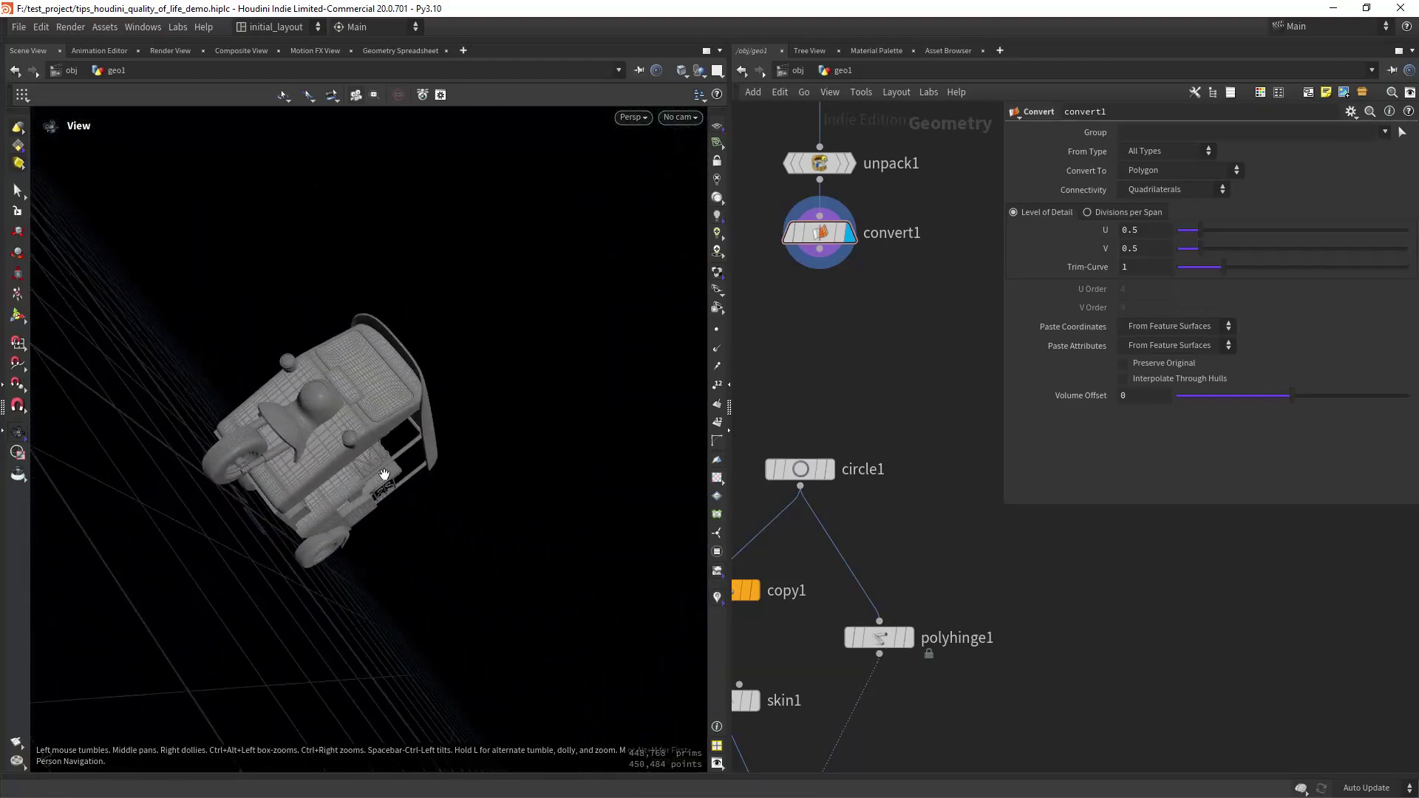
key(h)
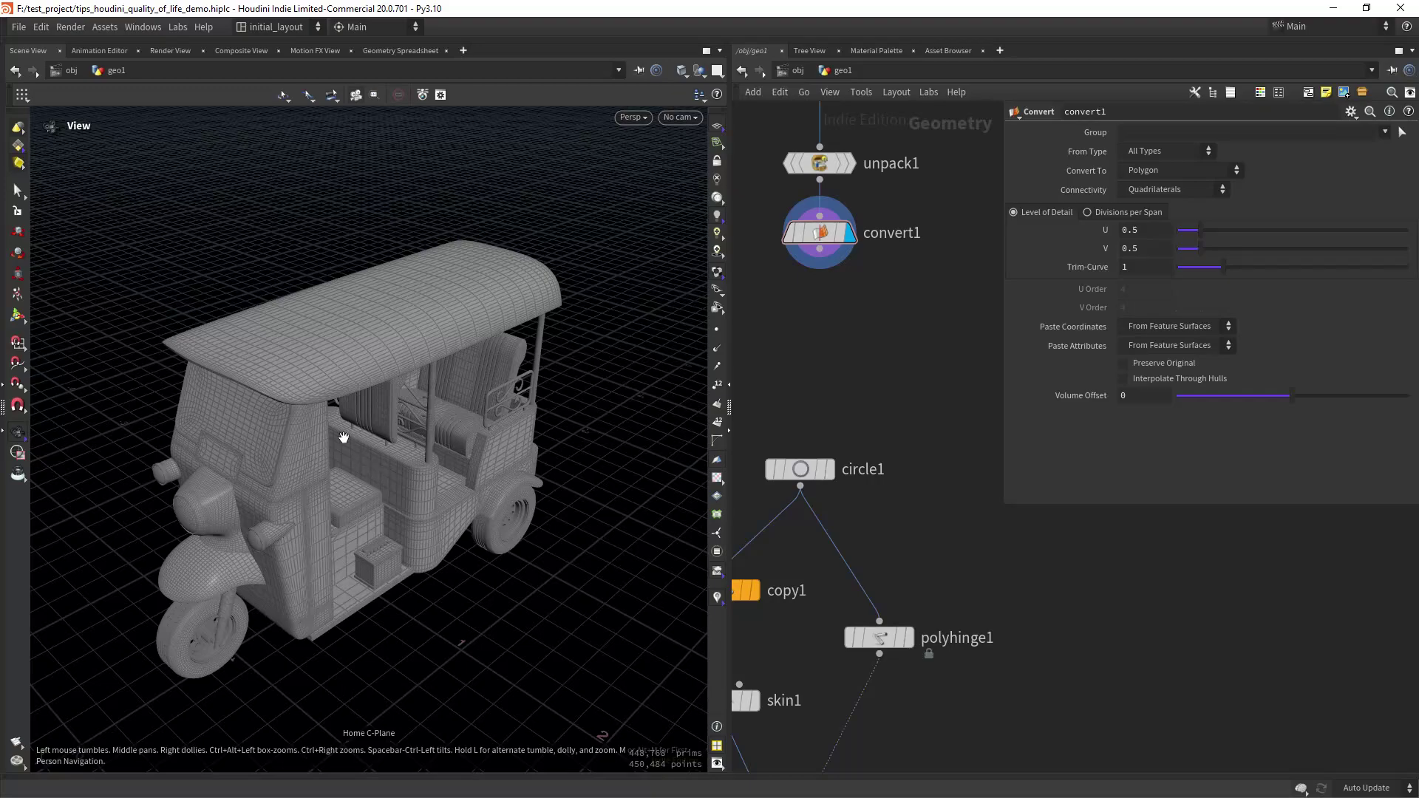
drag(344, 437, 331, 409)
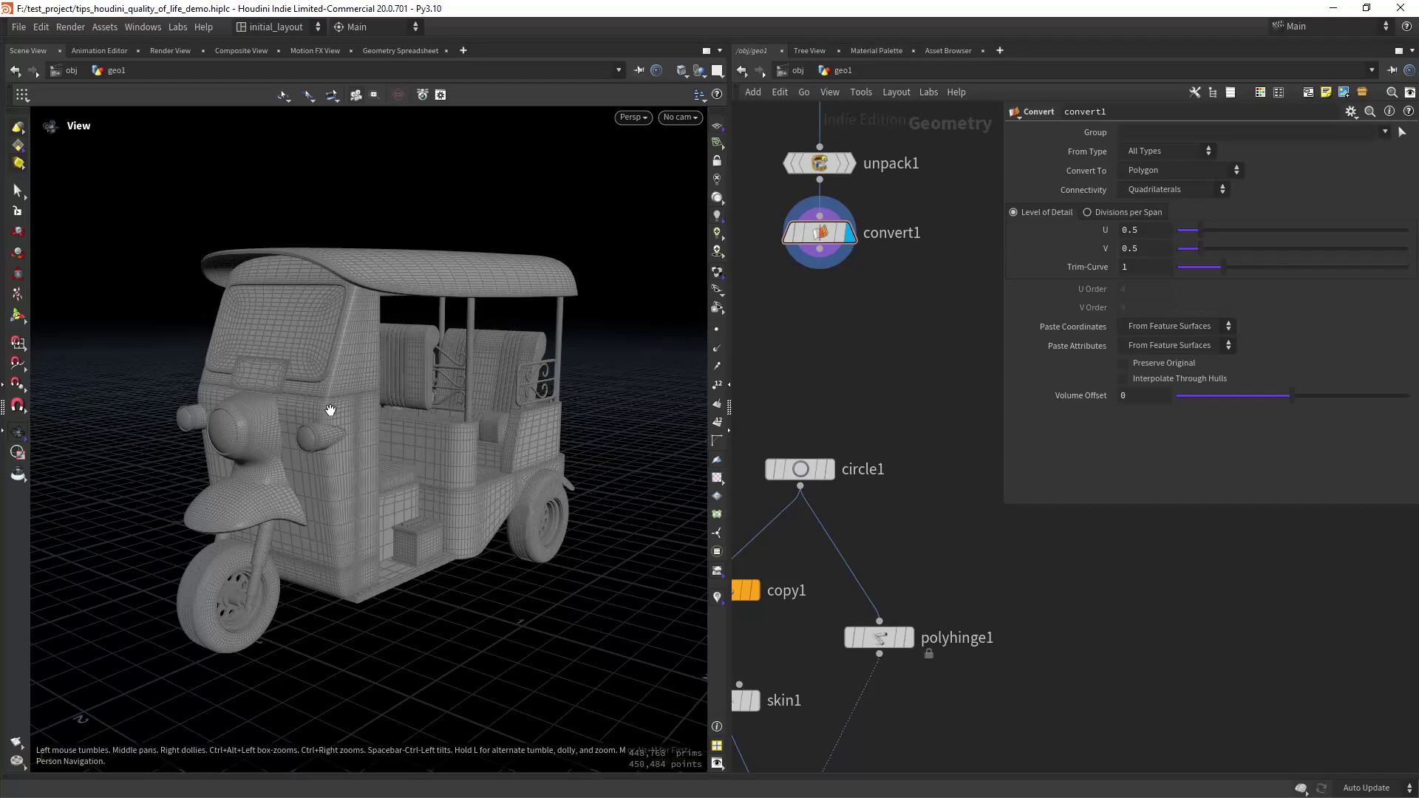
Step: Box-zoom in and out on different parts of the tuk-tuk, such as the side lamp, front wheel and rear railing
ctrl+alt+drag(354, 464, 355, 456)
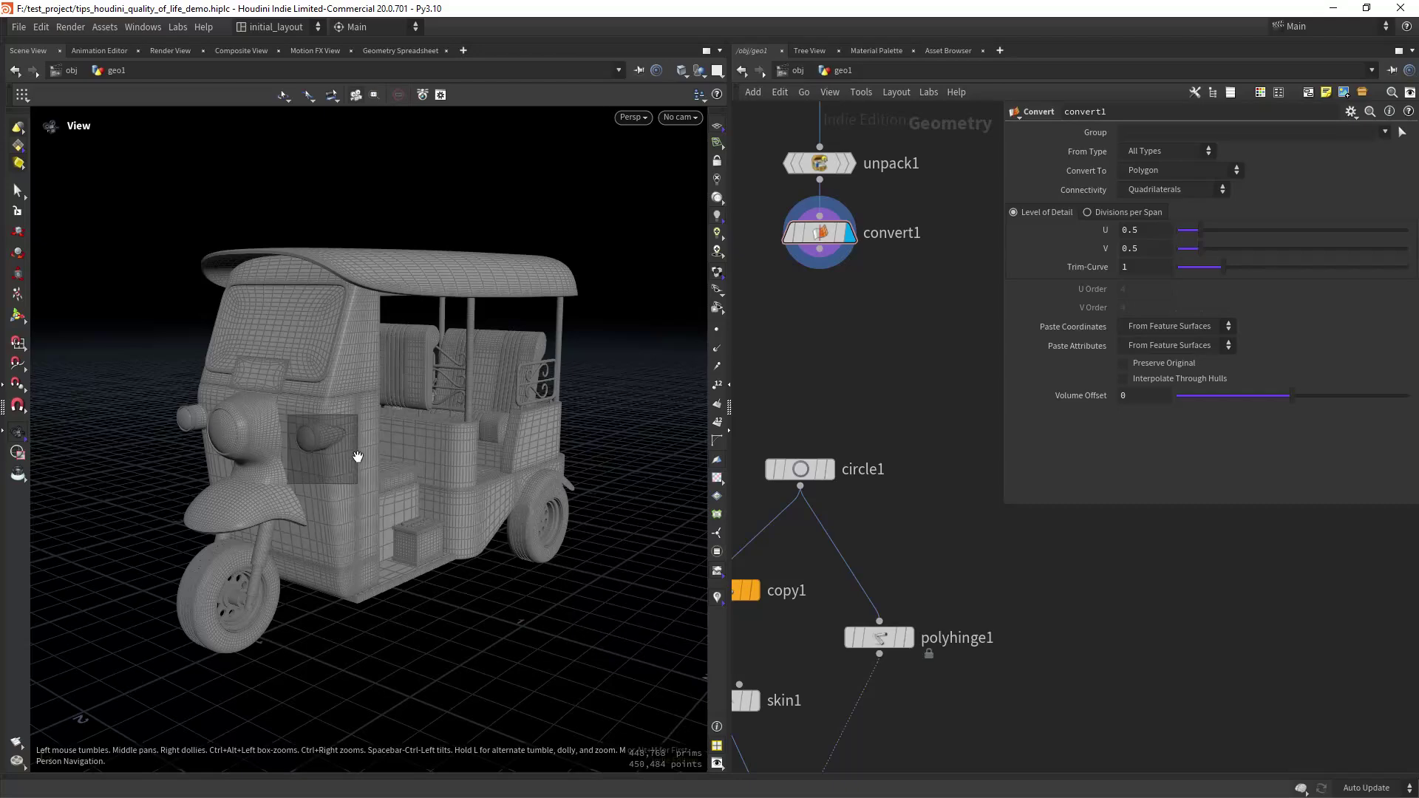
ctrl+alt+drag(170, 517, 108, 570)
ctrl+alt+drag(518, 358, 567, 395)
ctrl+alt+drag(543, 378, 501, 421)
ctrl+alt+drag(354, 374, 445, 450)
ctrl+alt+drag(526, 366, 425, 454)
Step: Zoom toward and away from details under the pointer, including the rear seat railing and the rear wheel hub
scroll(371, 458, up, 5)
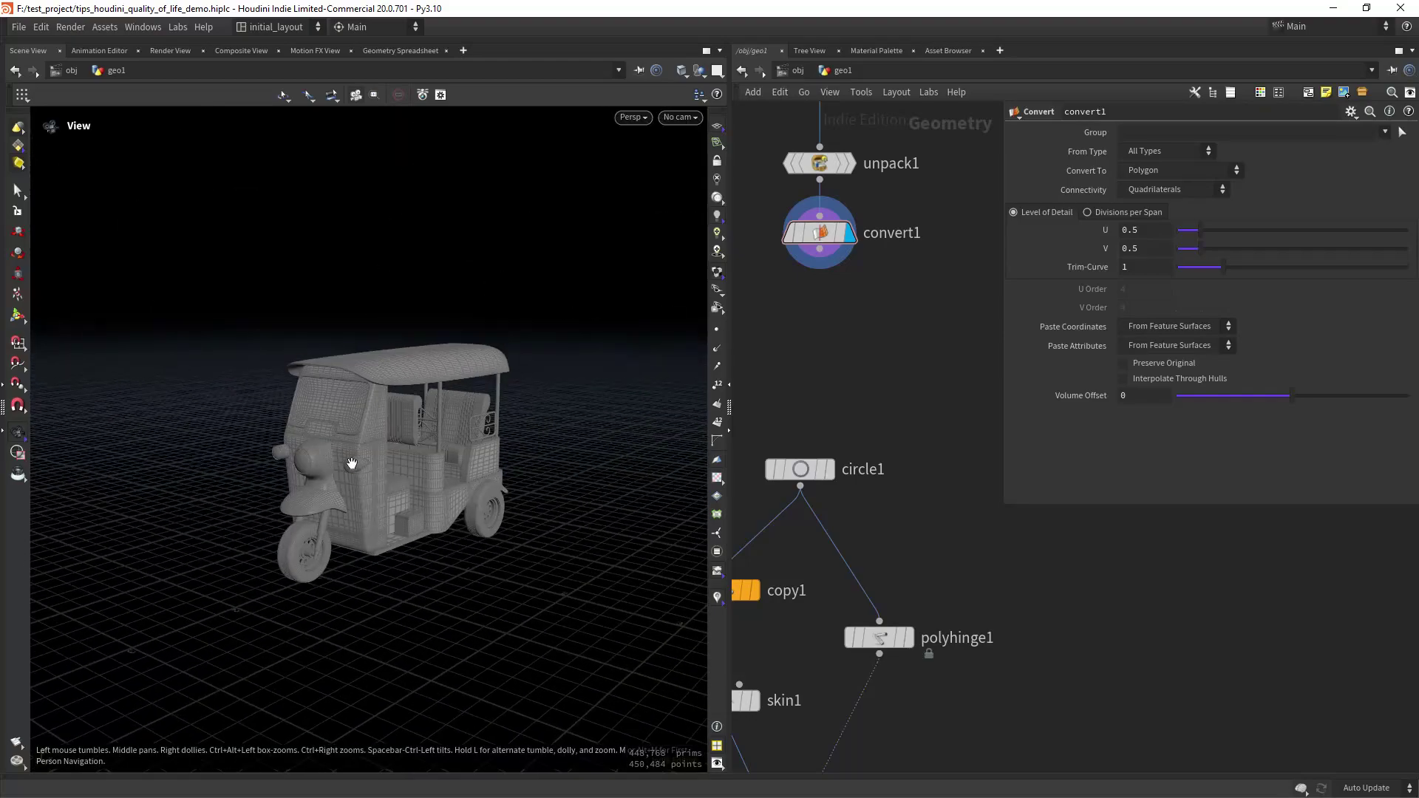
scroll(491, 440, down, 8)
scroll(634, 459, up, 4)
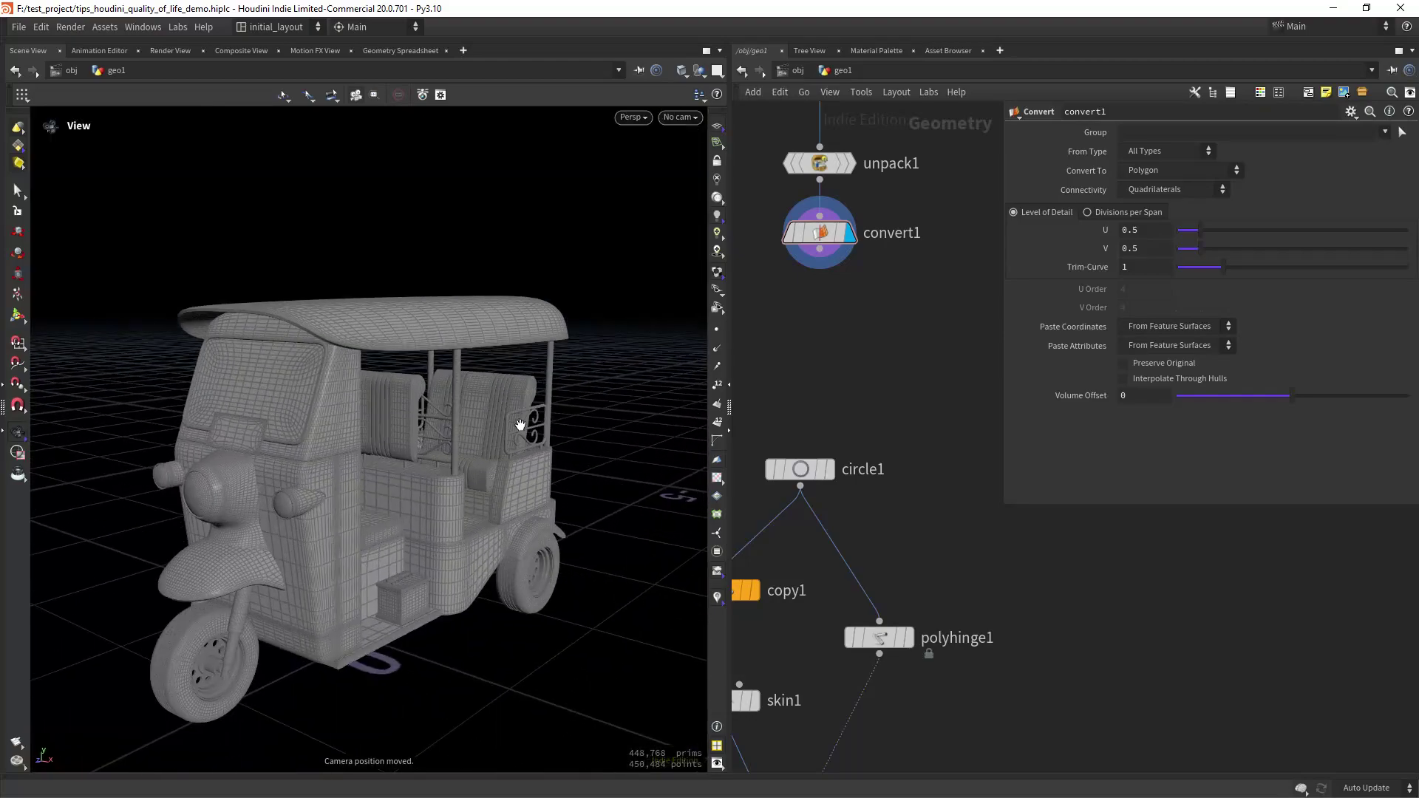
scroll(520, 425, up, 5)
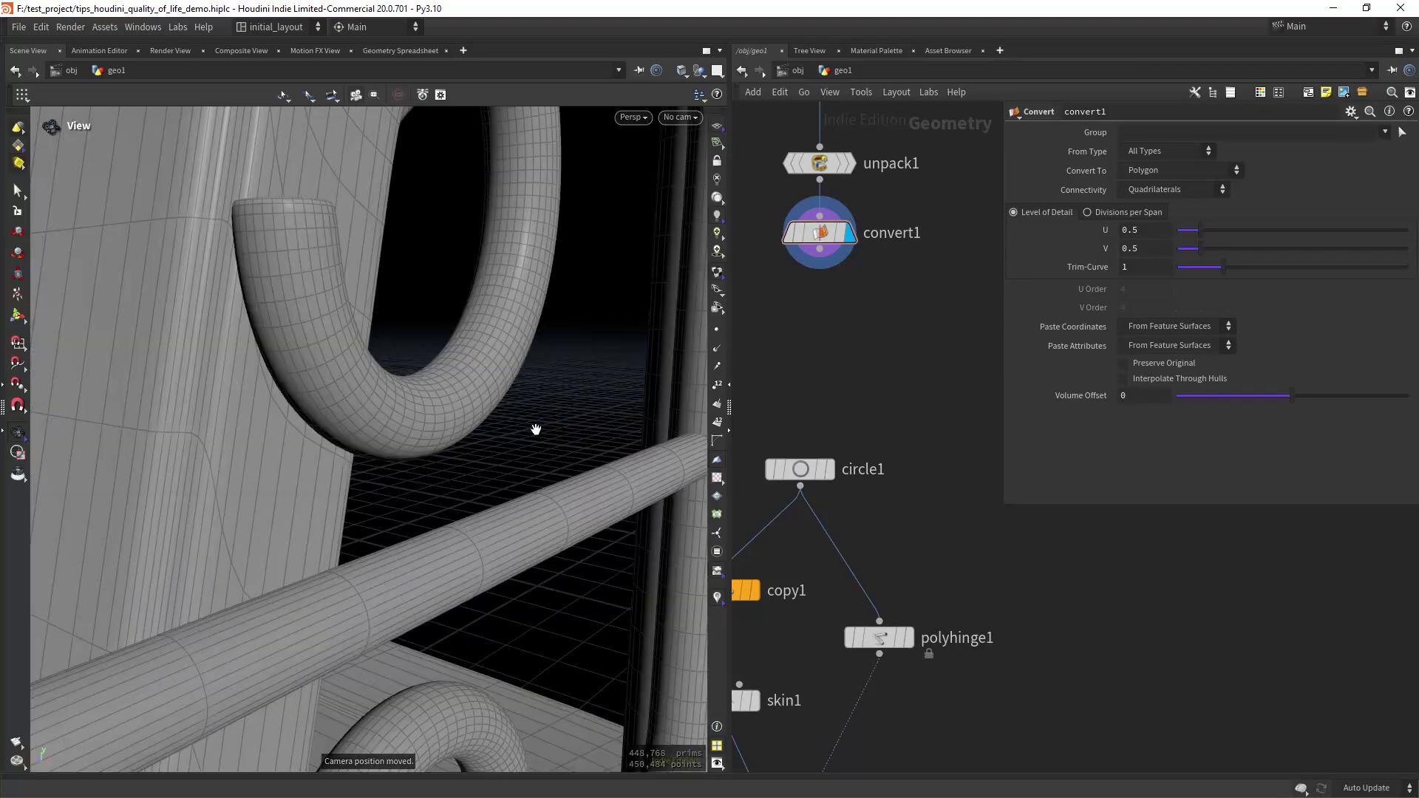
scroll(532, 427, down, 8)
scroll(468, 580, up, 5)
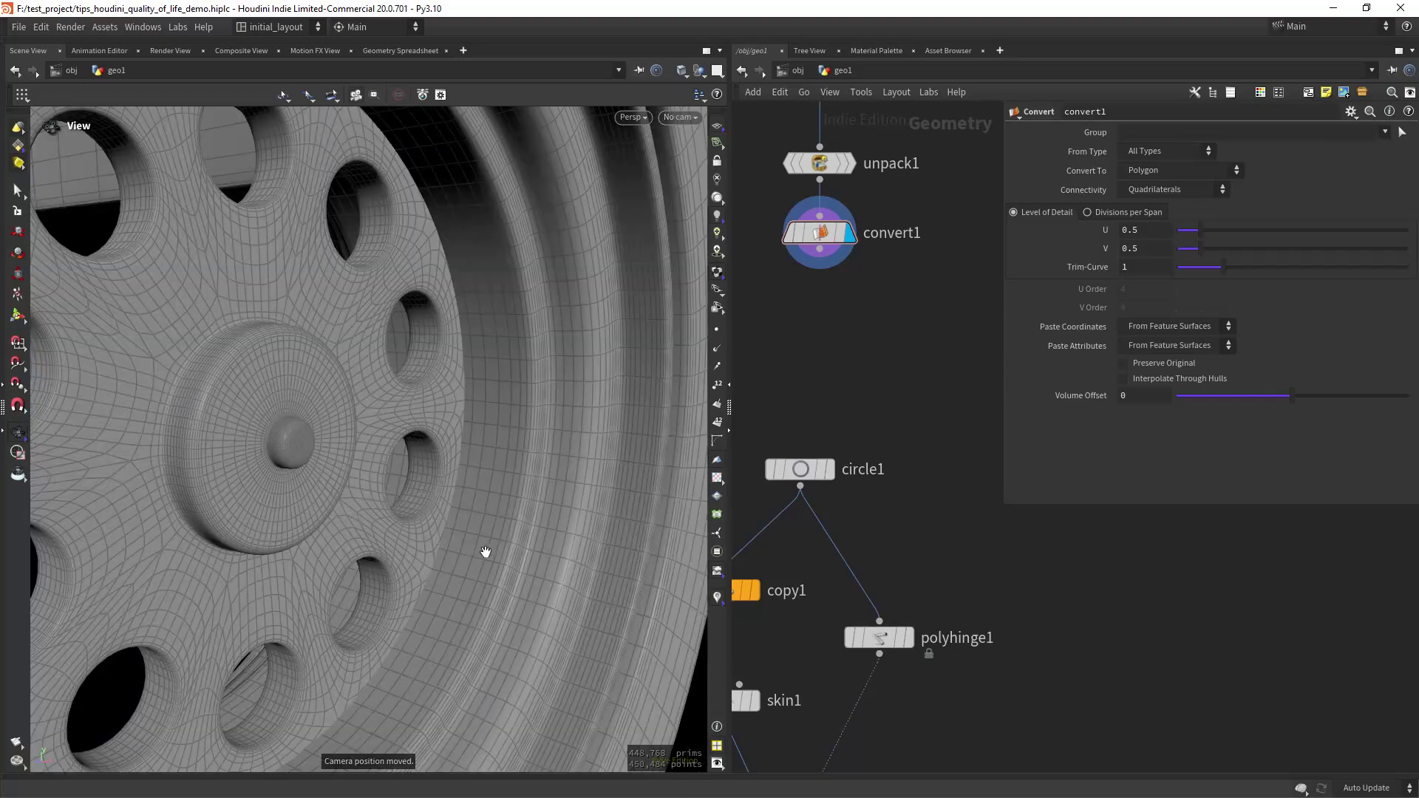
scroll(545, 532, down, 8)
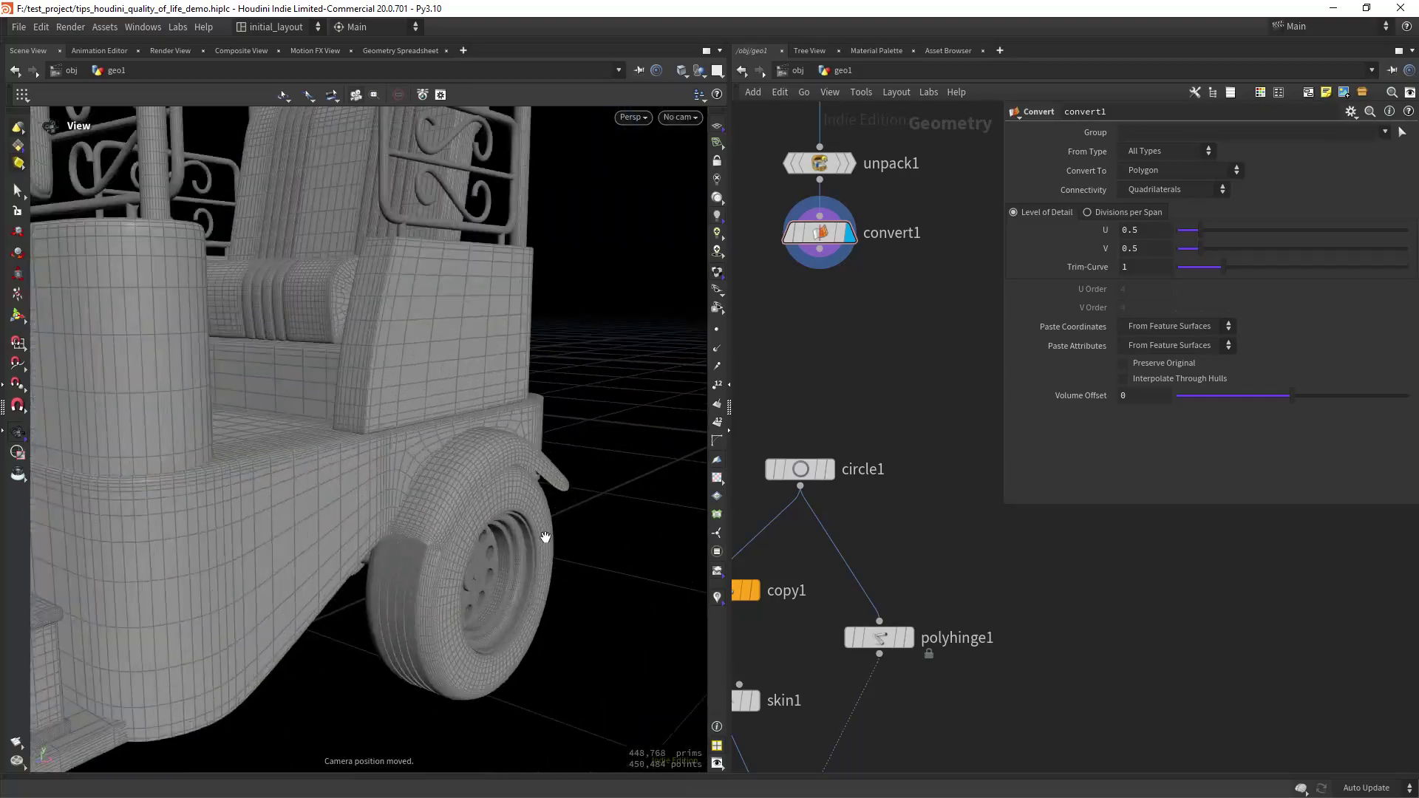
scroll(491, 548, up, 4)
scroll(465, 532, down, 6)
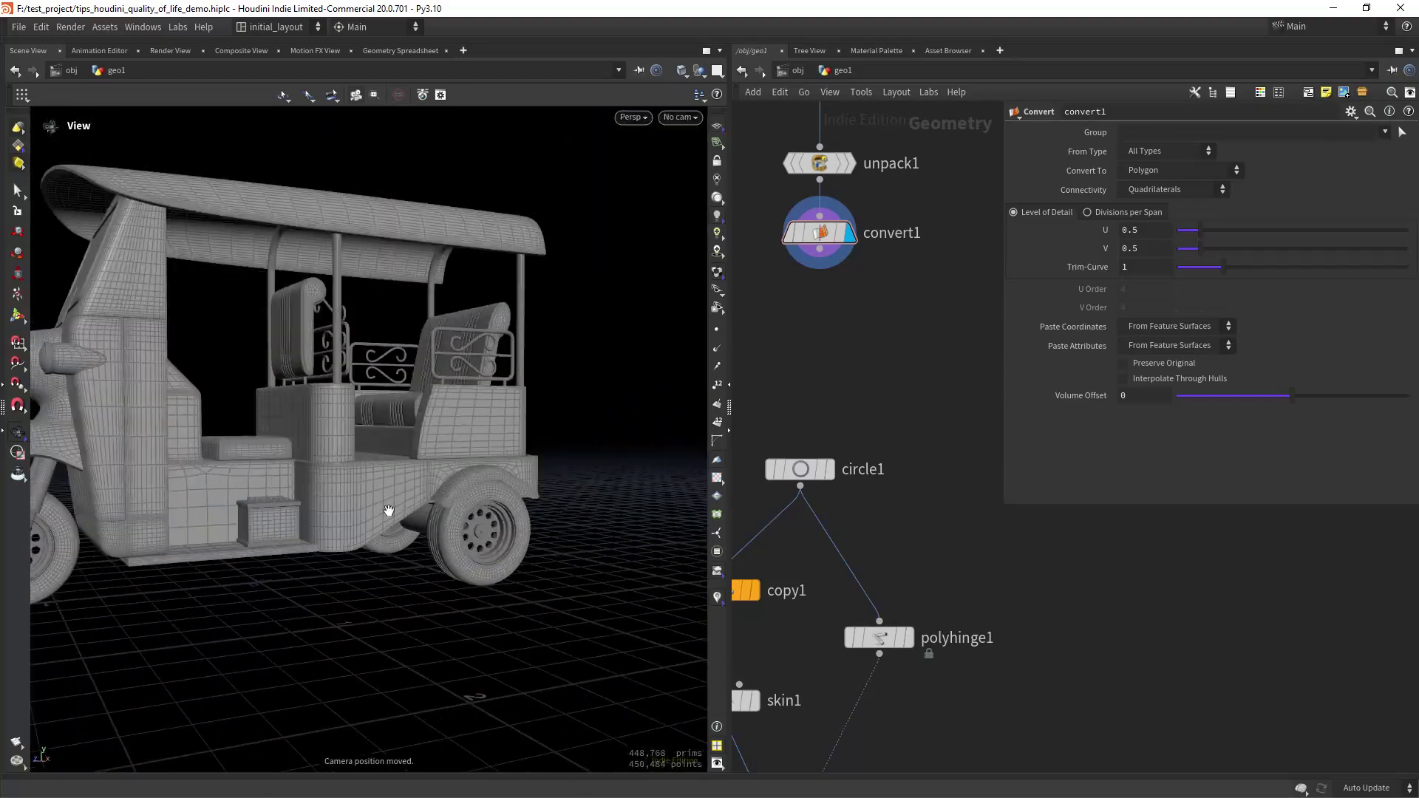
Step: Set the viewport shading mode to MatCap Shaded
drag(389, 511, 383, 460)
click(681, 71)
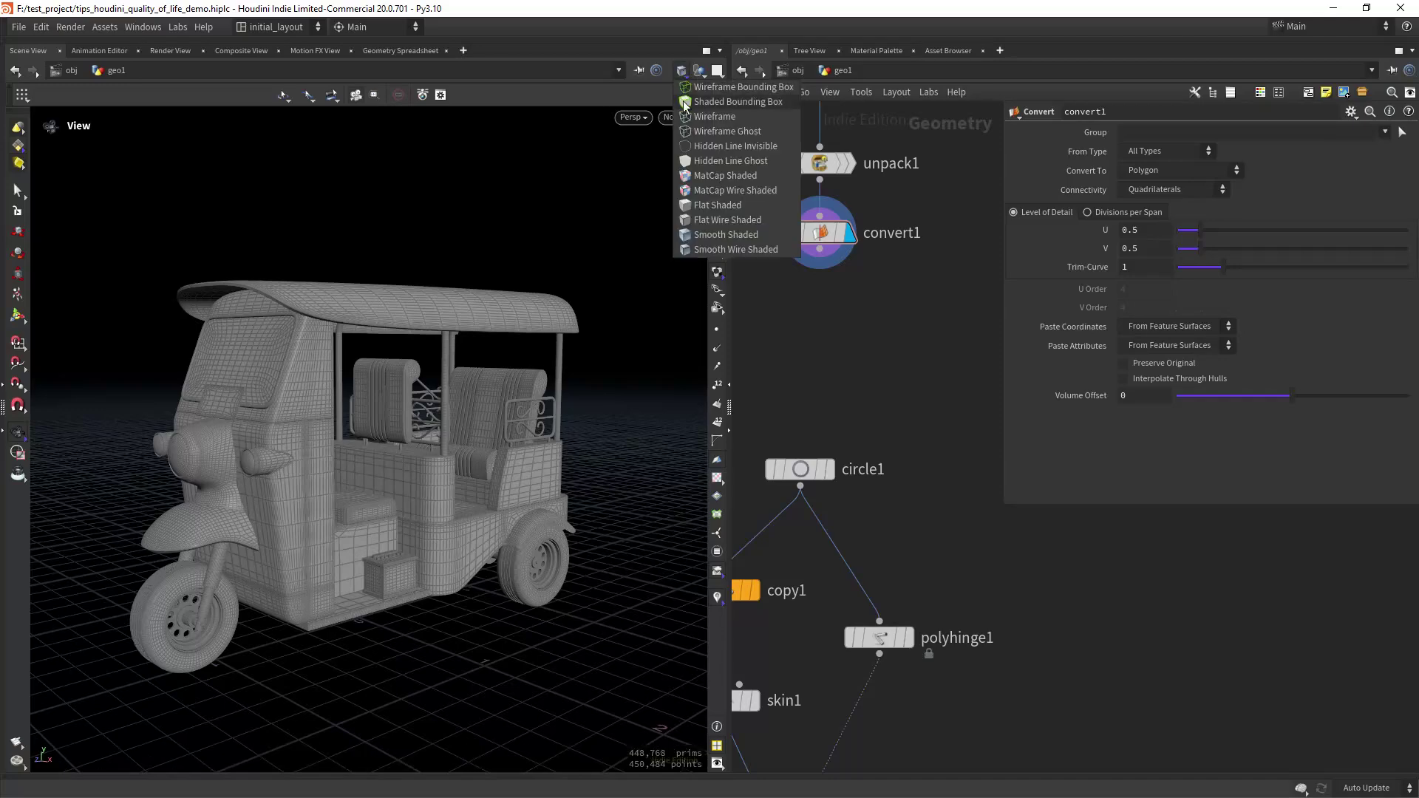
click(716, 179)
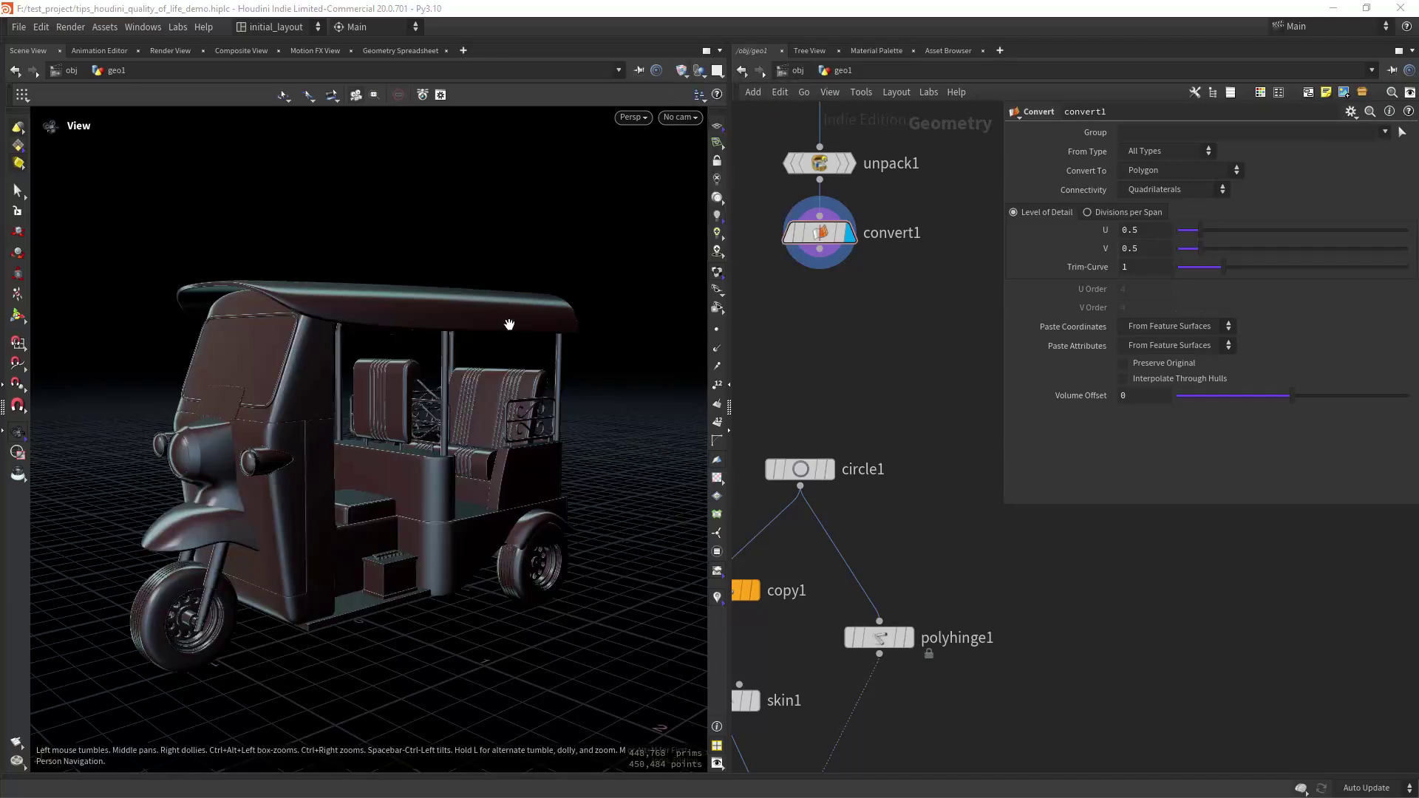
drag(378, 430, 443, 383)
Step: Open the viewport's material display options and load a red MatCap texture from the PushingPoints_Matcaps folder, sorted by modification date
key(d)
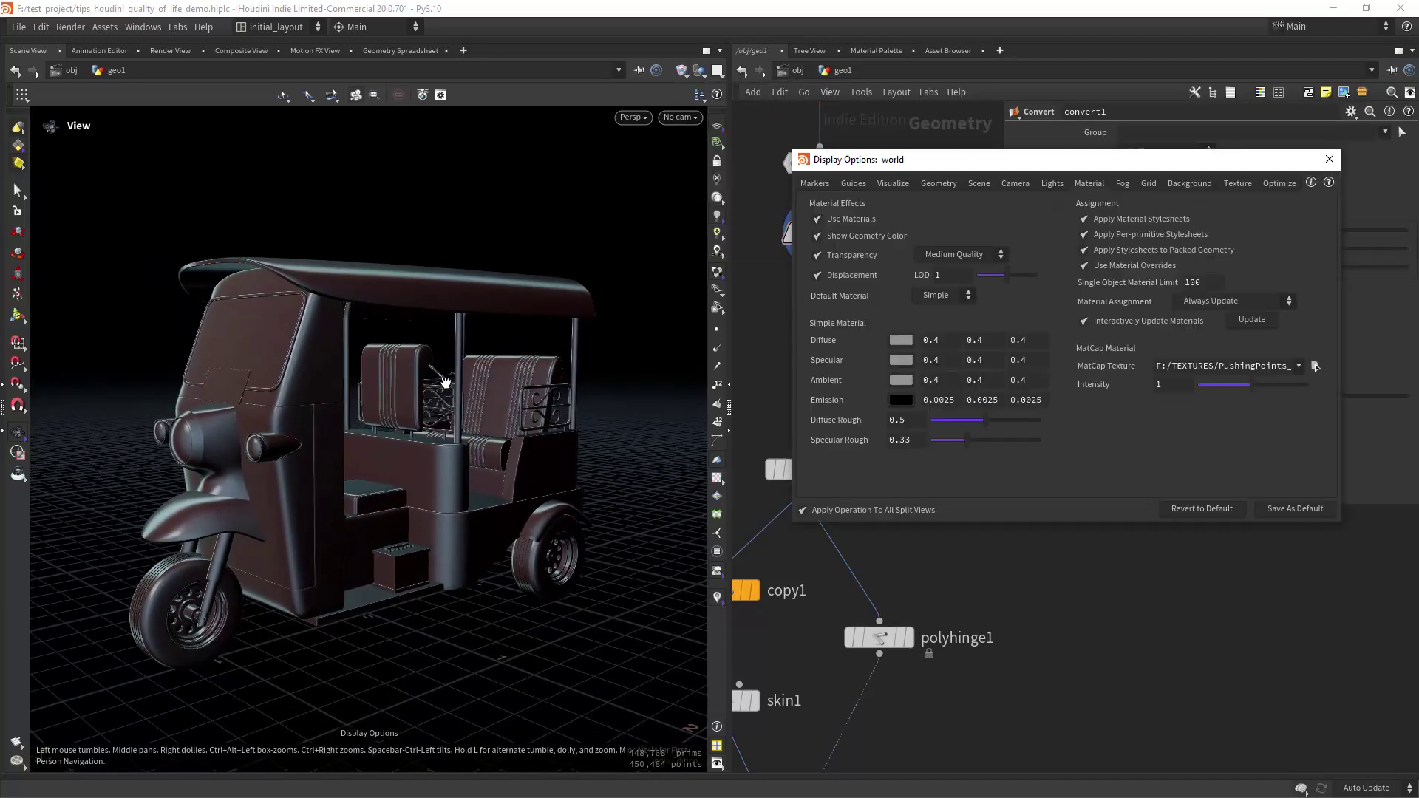
click(1053, 184)
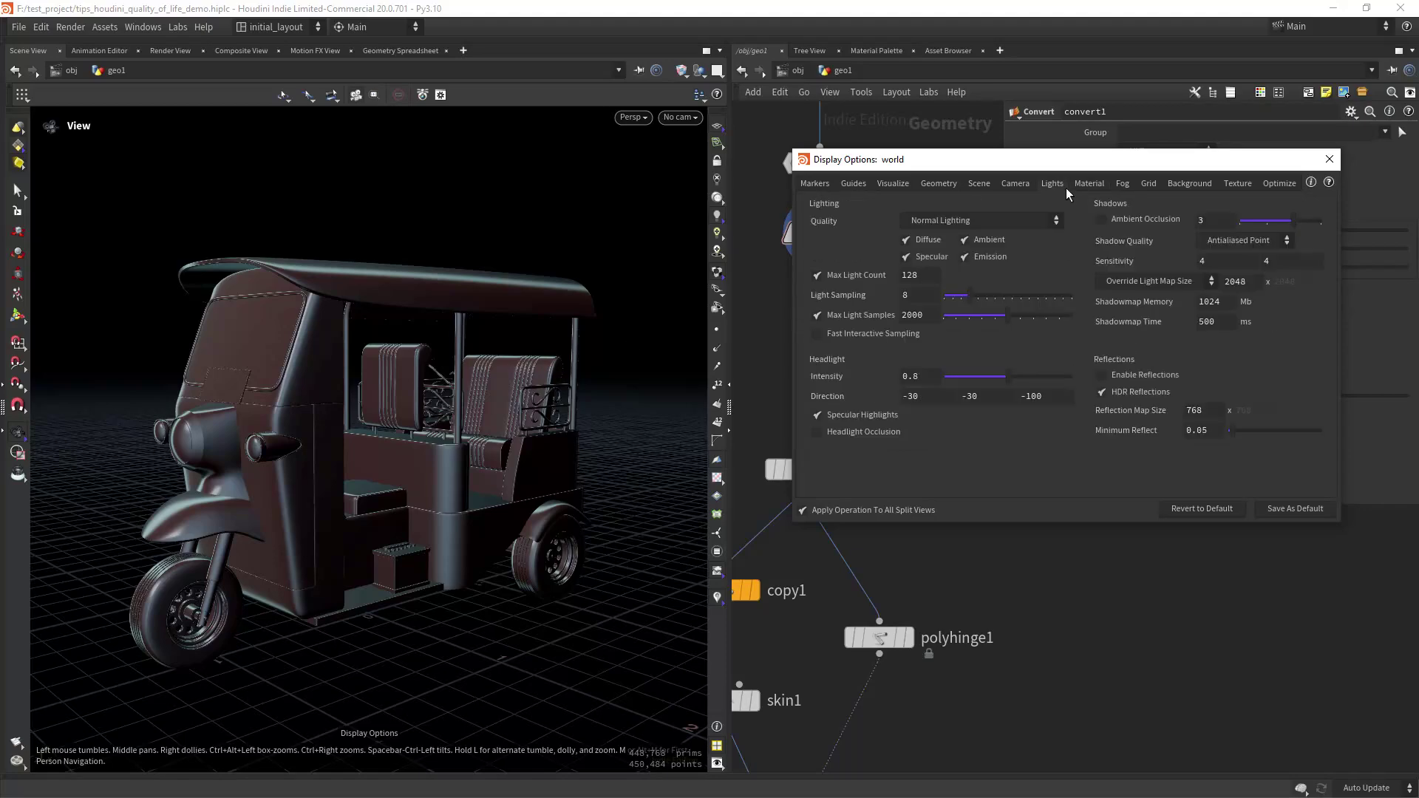
click(1100, 186)
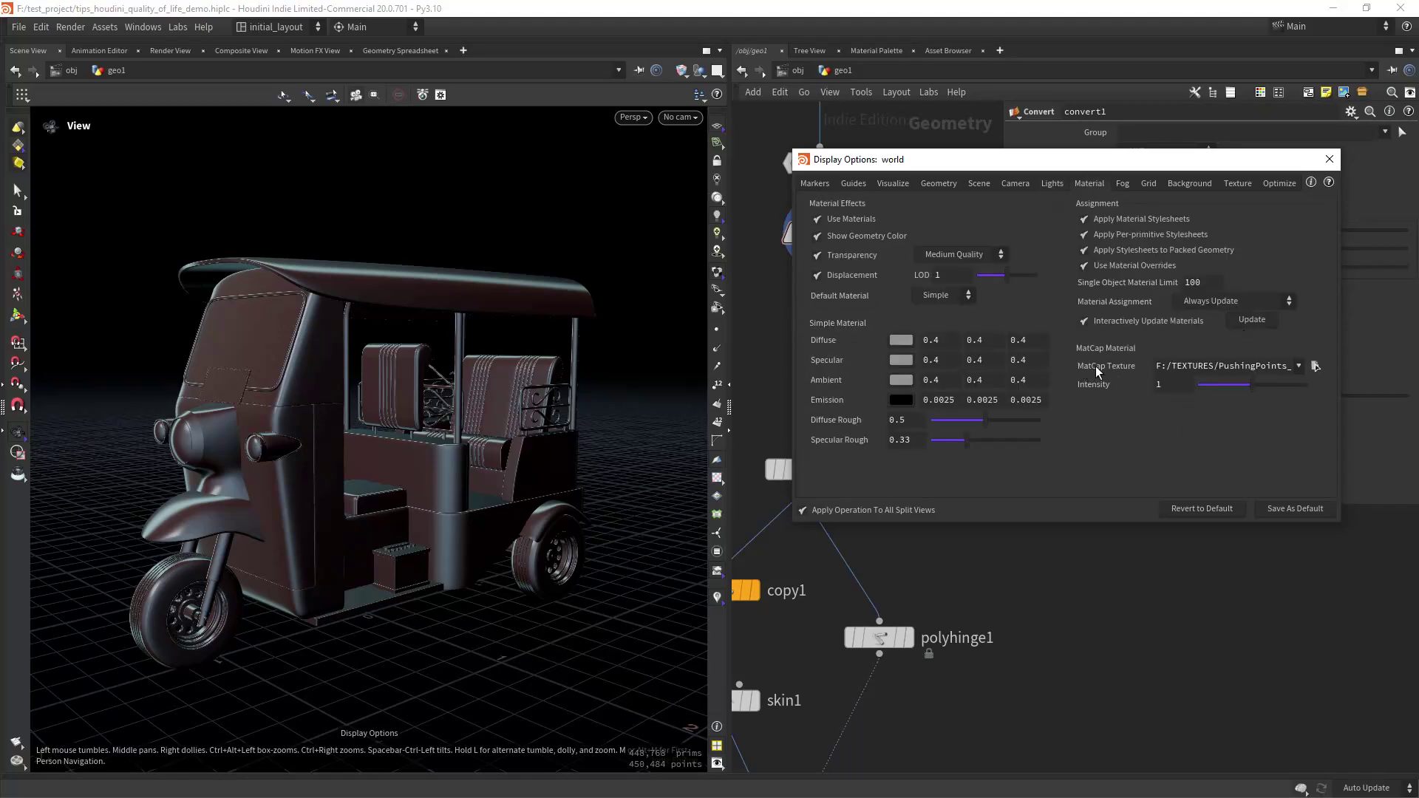
click(1314, 366)
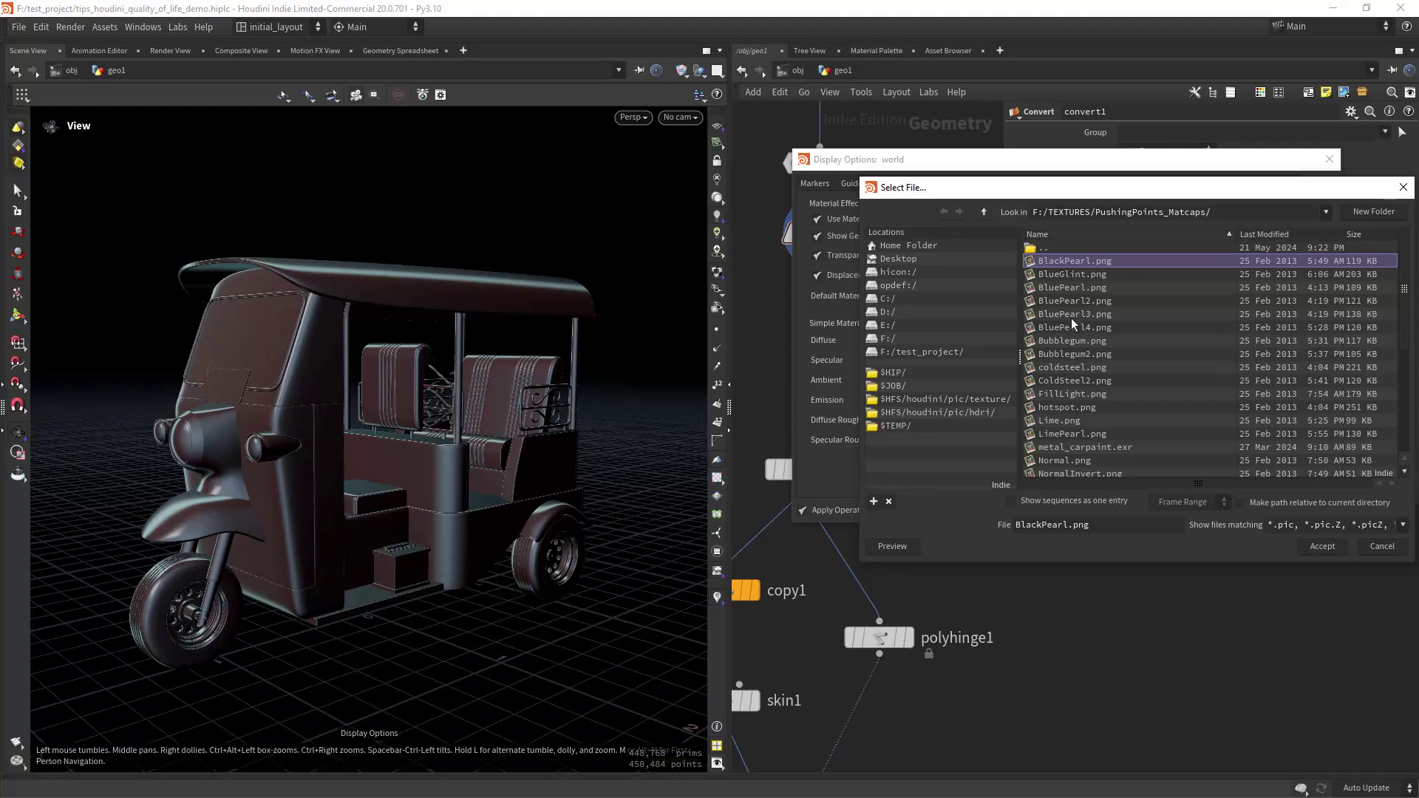
drag(1210, 193, 1014, 204)
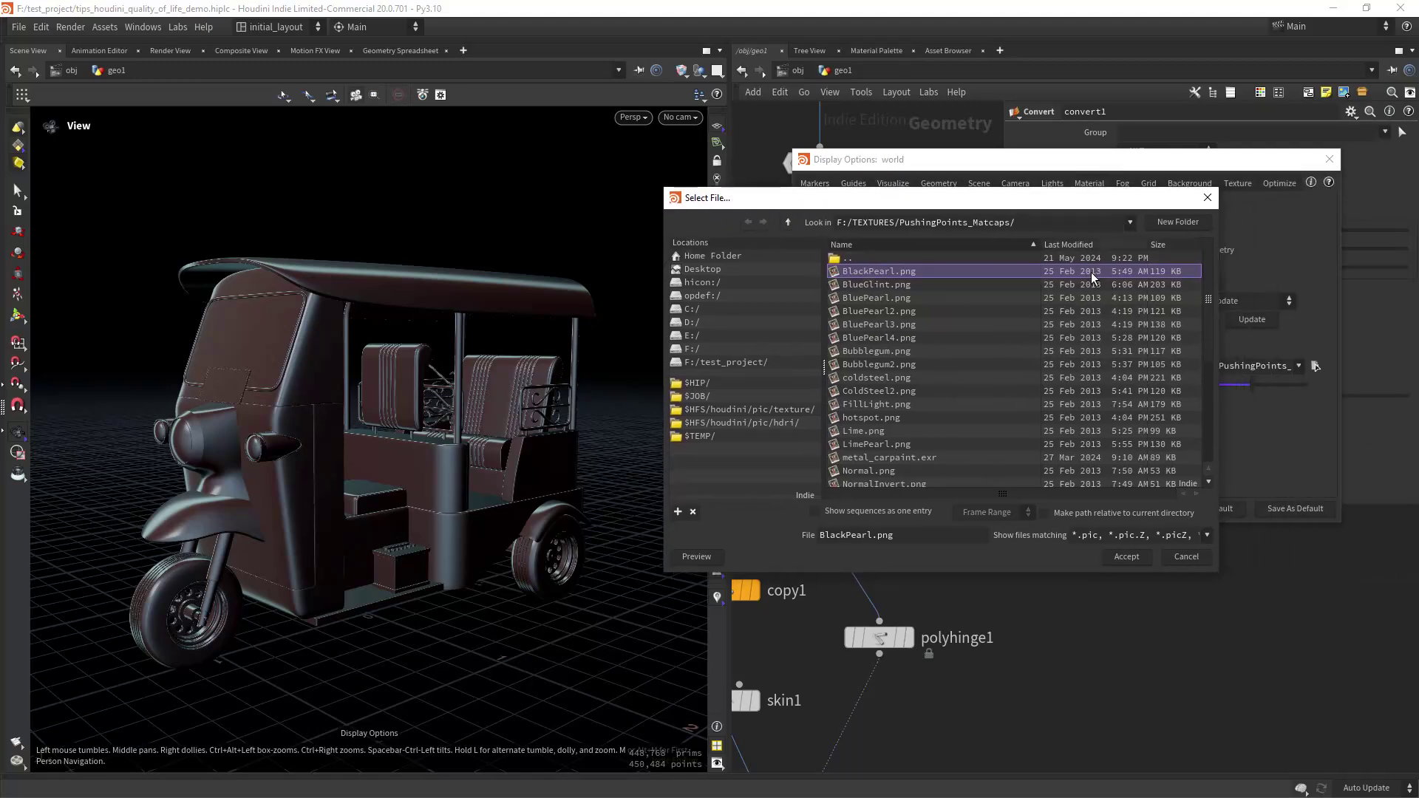
click(1082, 248)
double_click(947, 271)
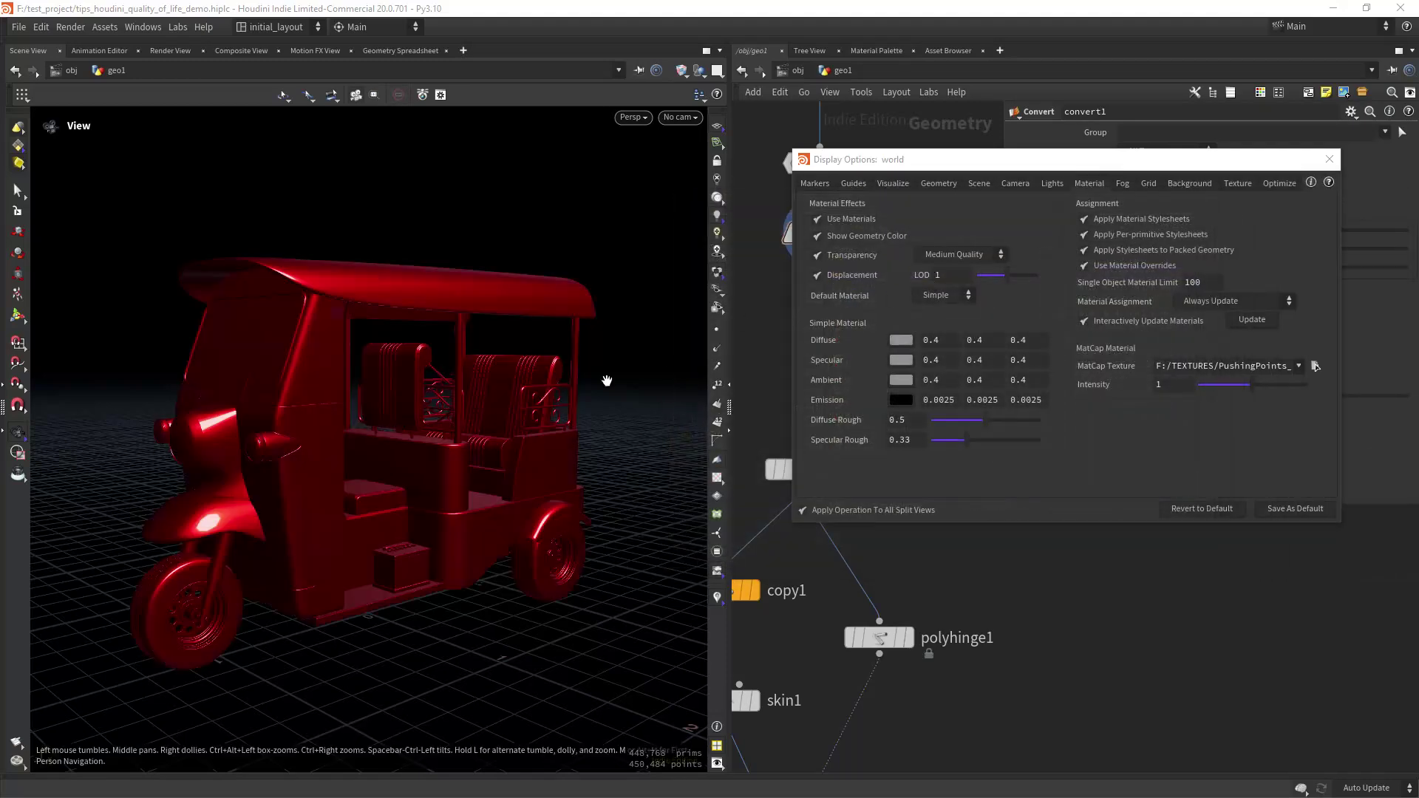
Step: Set the viewport background color scheme to Grey and load Pmetal_006.png as the MatCap texture
click(1188, 183)
click(811, 243)
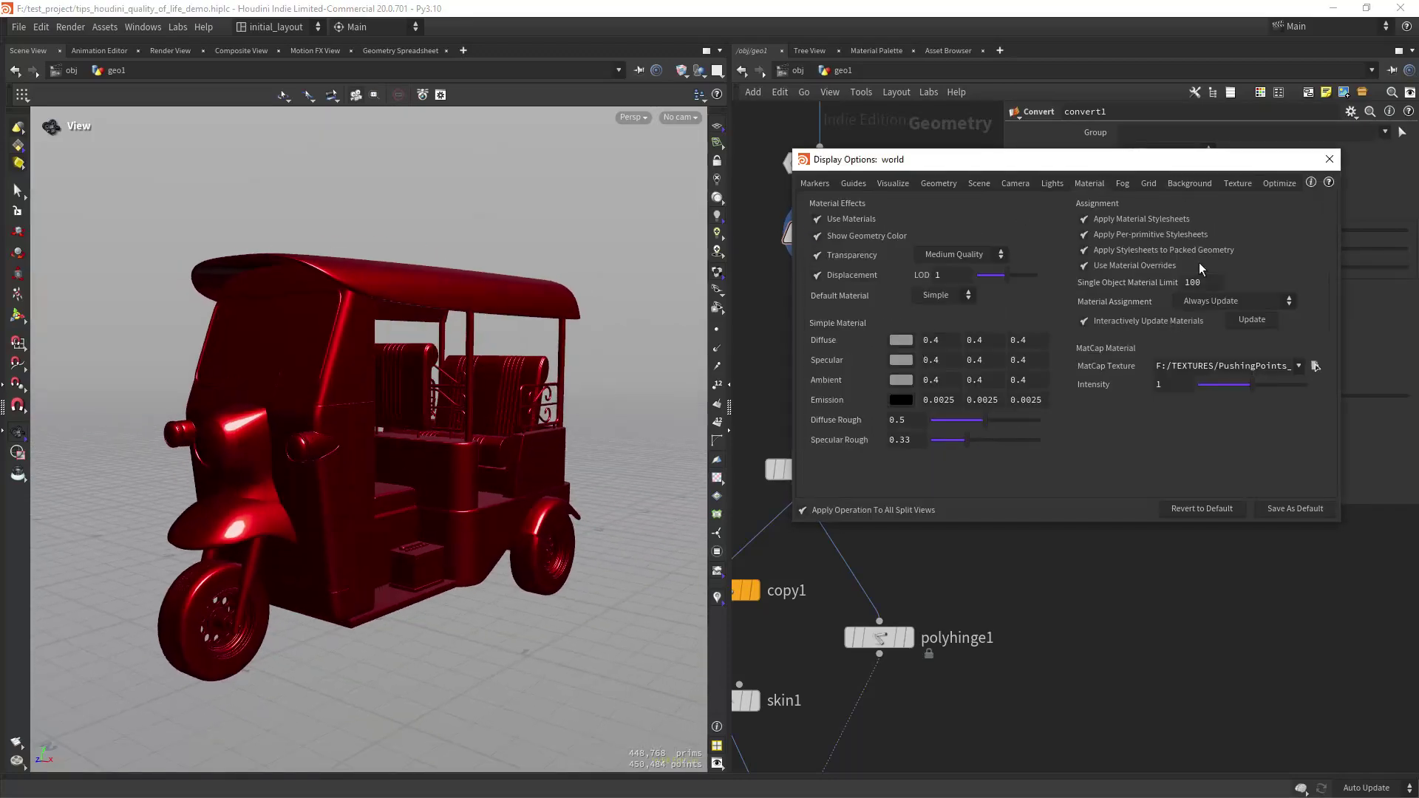
click(1314, 365)
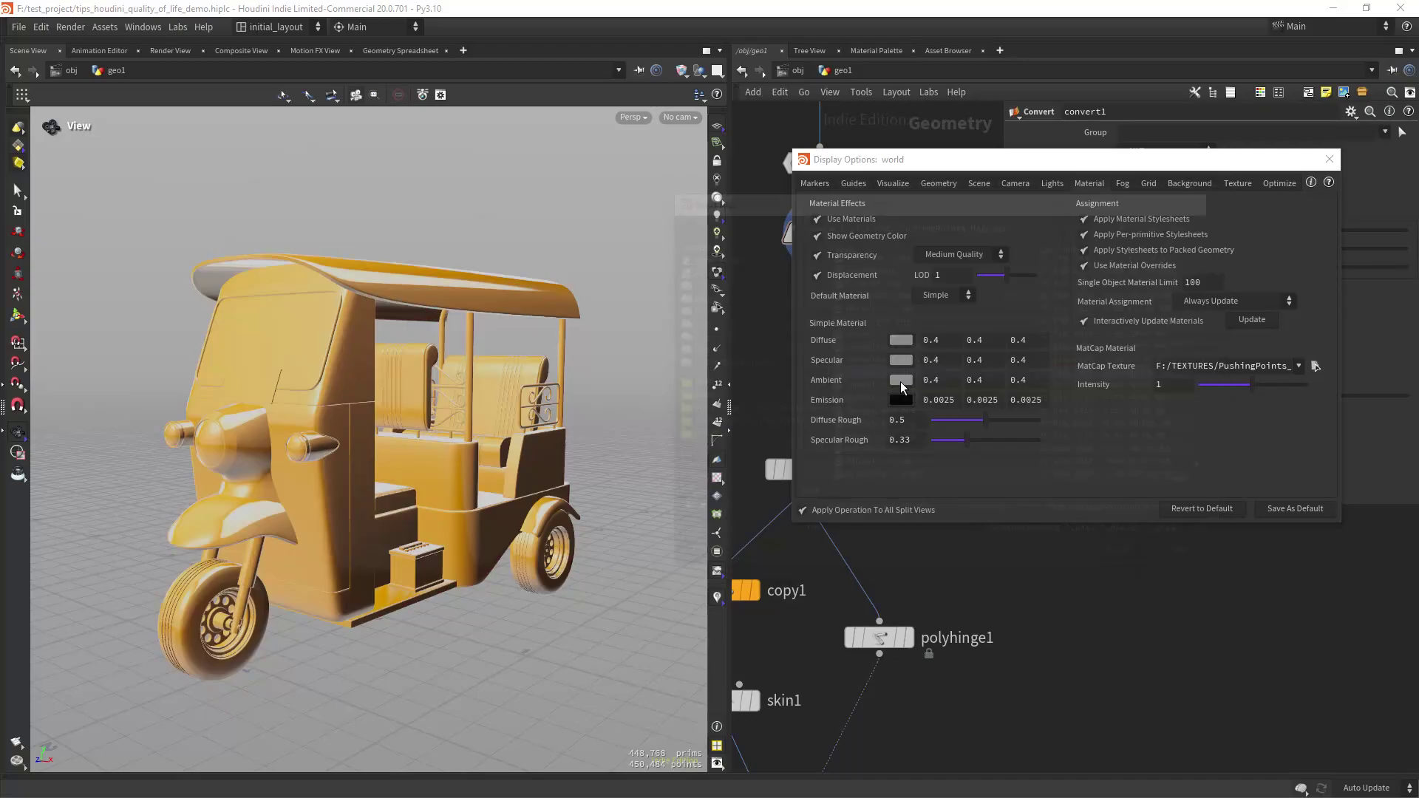
Step: Replace the MatCap texture with a light grey one and set the background color scheme to Dark
click(1315, 365)
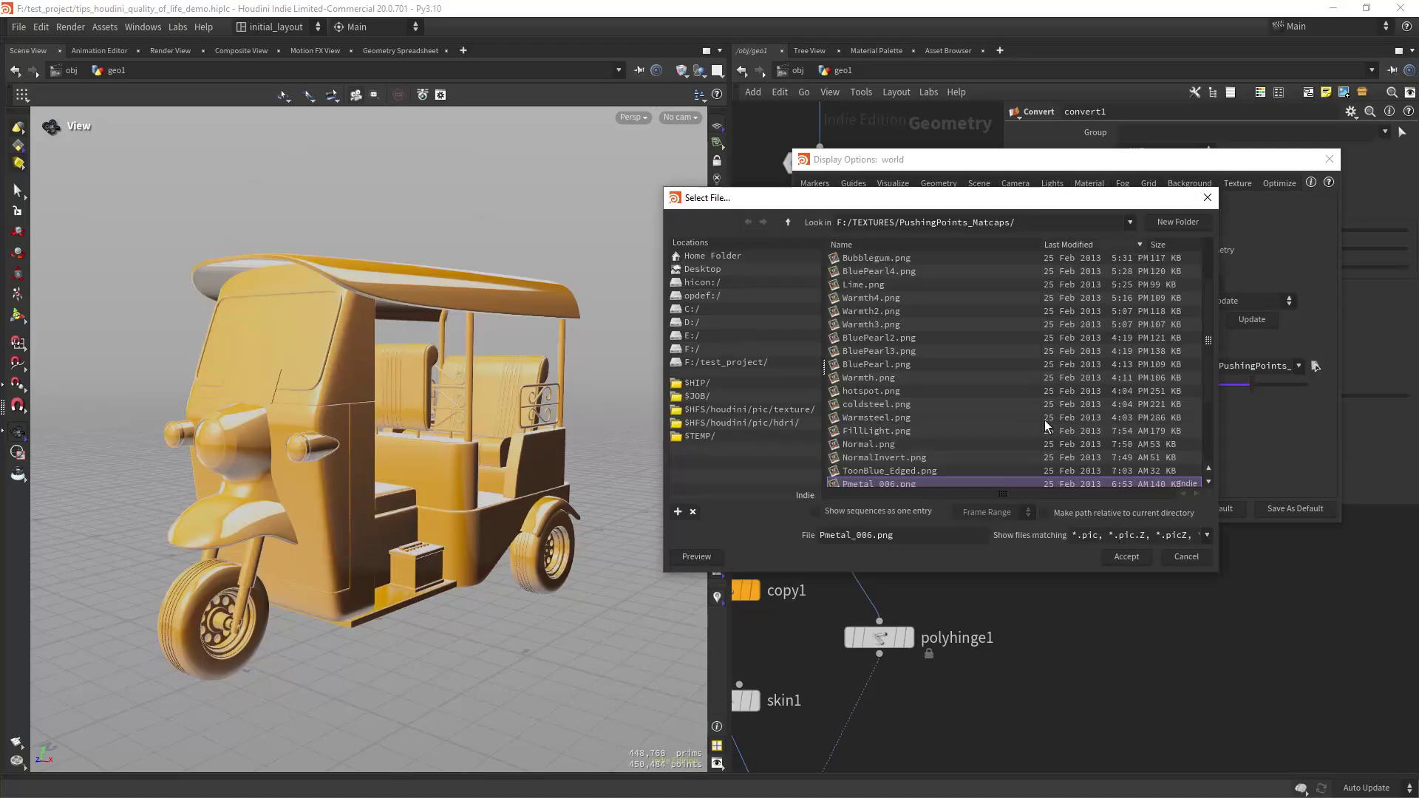
scroll(1033, 468, down, 3)
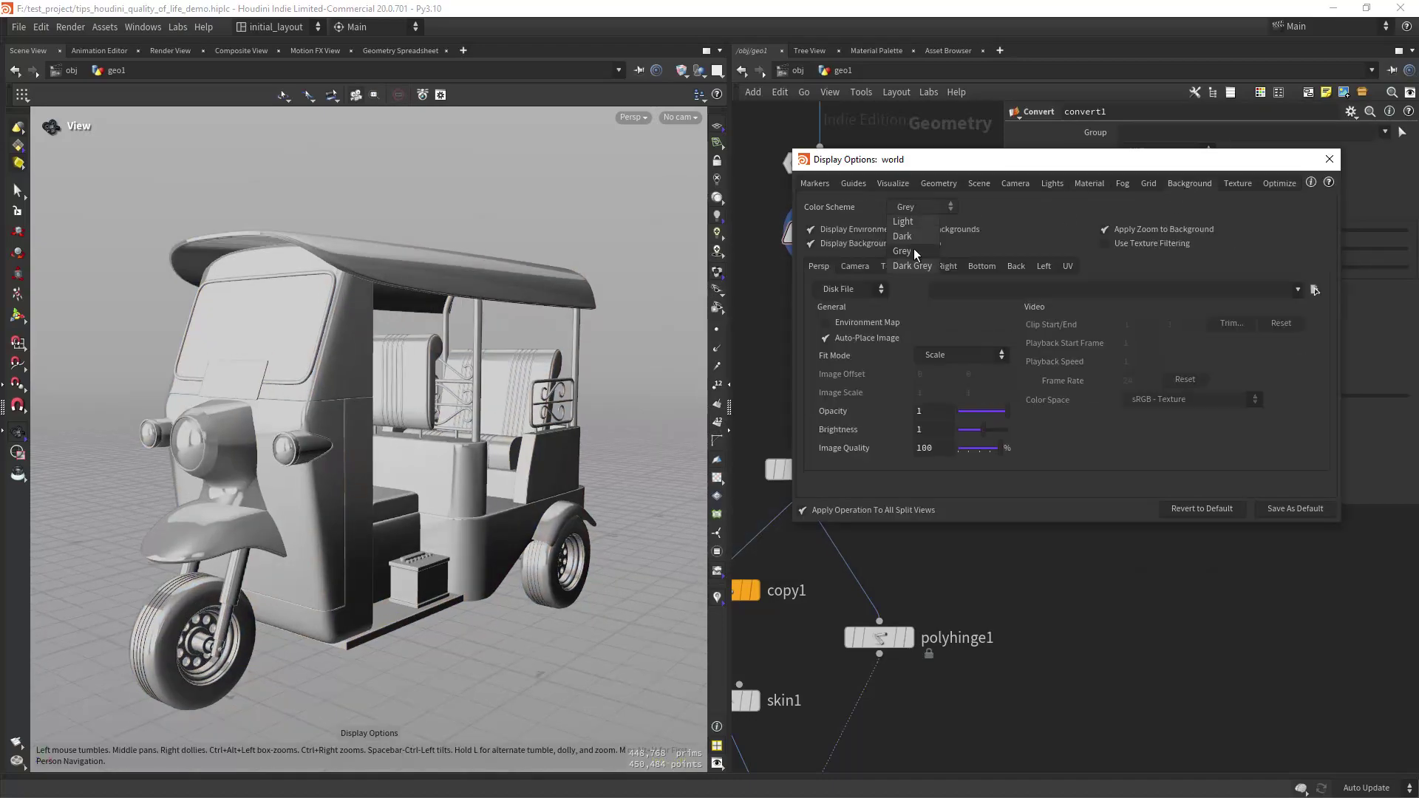
Step: Toggle the wireframe overlay on the MatCap-shaded model on and back off
key(shift+w)
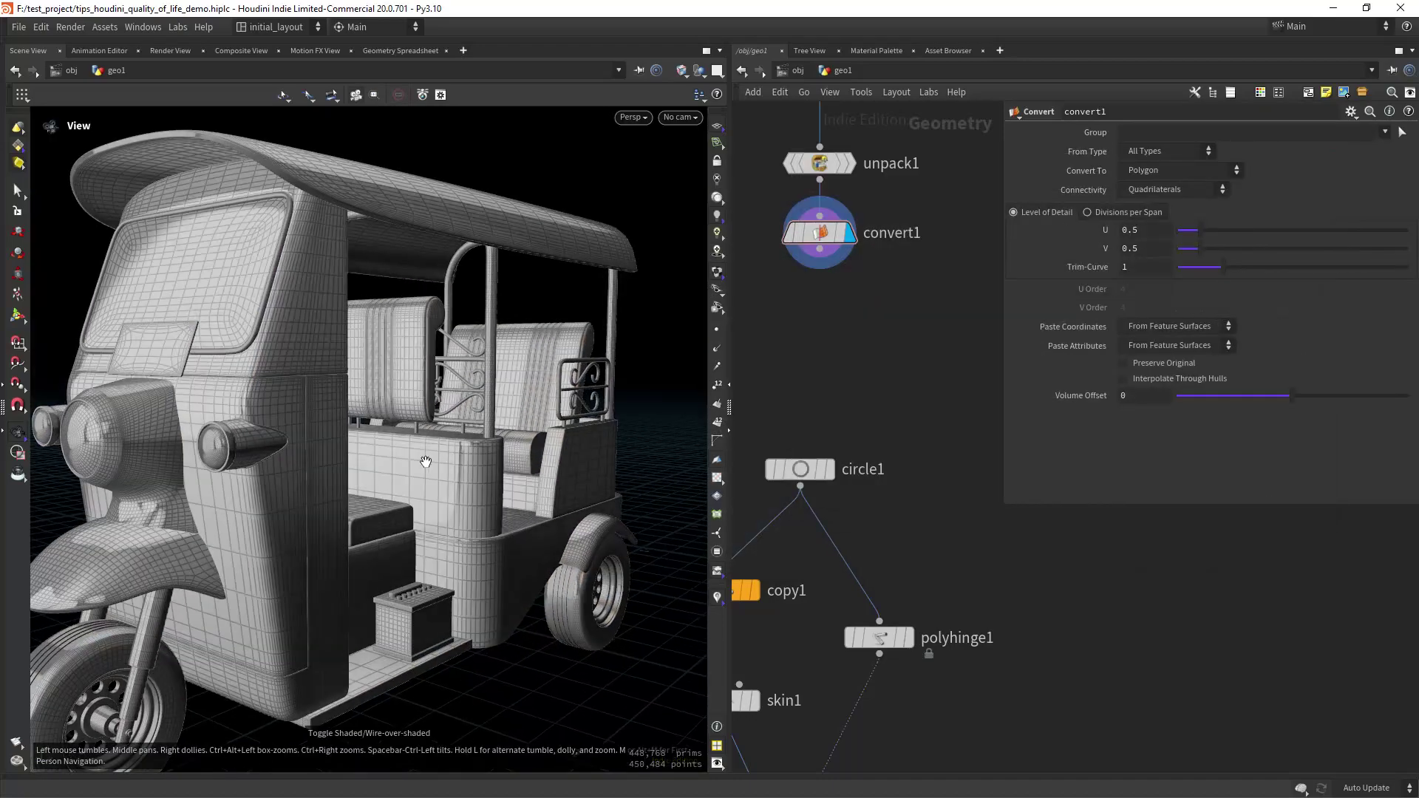
mouse_move(424, 463)
mouse_down()
mouse_move(482, 443)
mouse_move(362, 471)
mouse_move(579, 486)
mouse_move(336, 466)
mouse_up()
key(shift+w)
Step: Examine the MatCap reflections up close on the headlight, front fender, body panels and battery box
right_drag(336, 465, 447, 361)
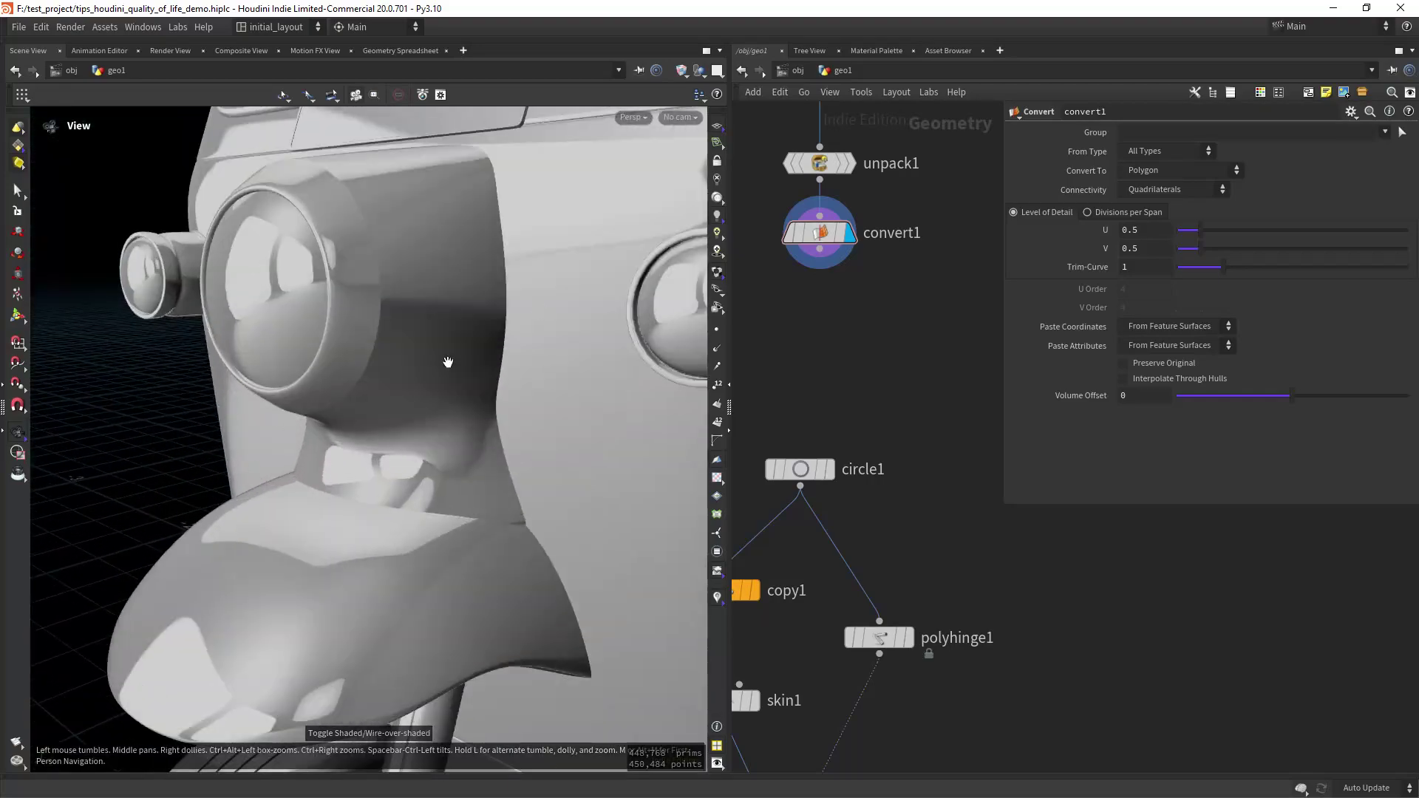
drag(447, 361, 504, 357)
scroll(503, 358, down, 10)
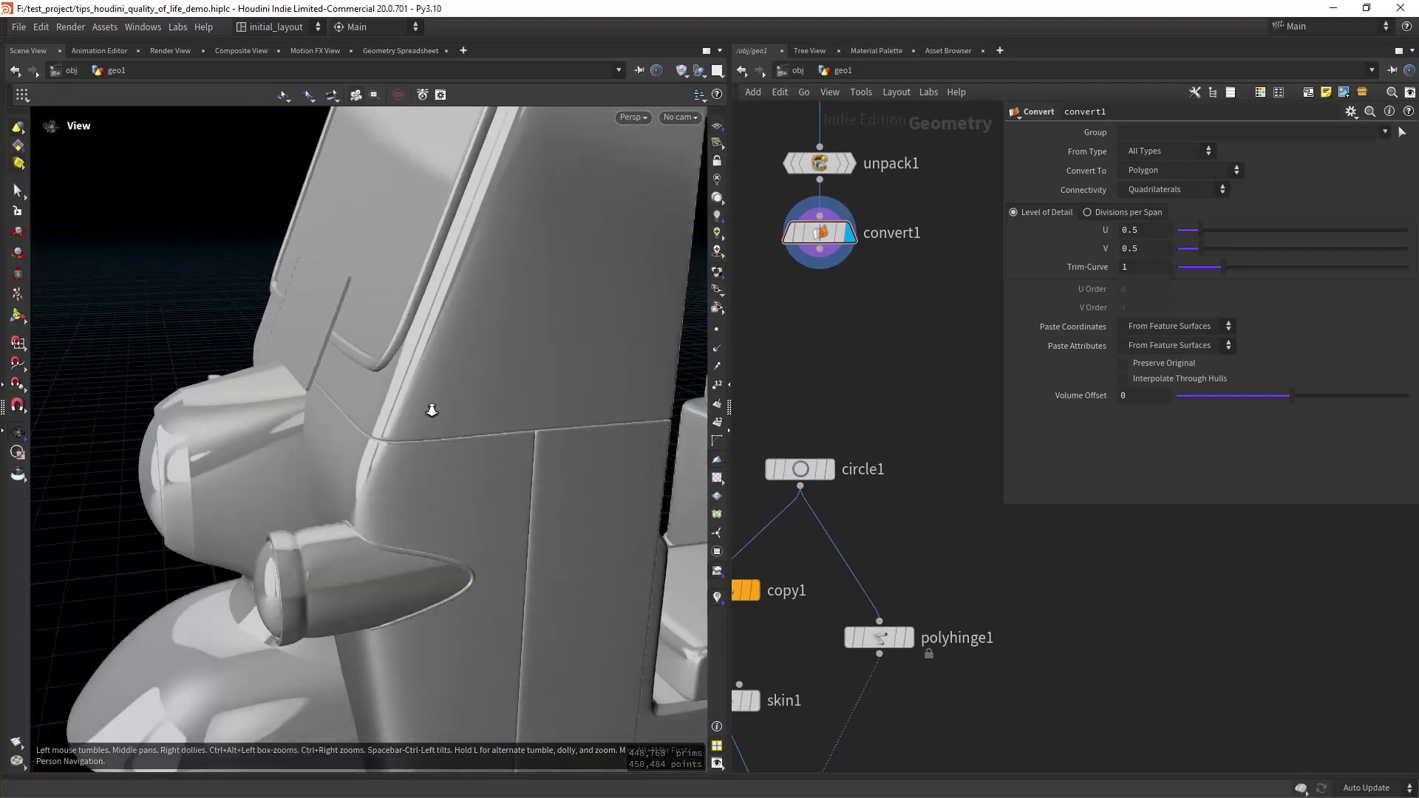
drag(380, 434, 336, 469)
right_drag(336, 469, 528, 444)
middle_drag(529, 444, 414, 357)
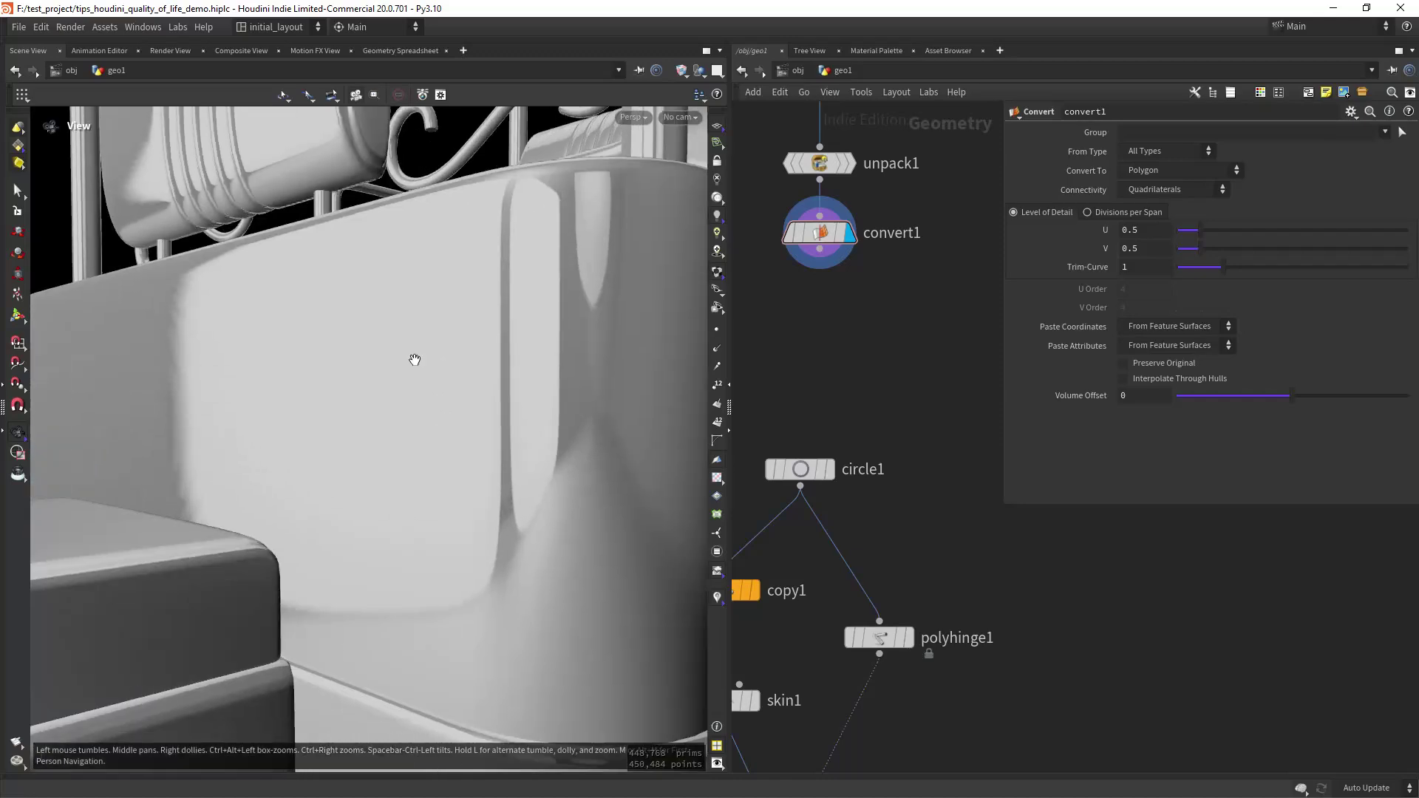
right_drag(414, 357, 340, 525)
middle_drag(340, 525, 436, 471)
scroll(623, 405, up, 6)
scroll(500, 351, down, 9)
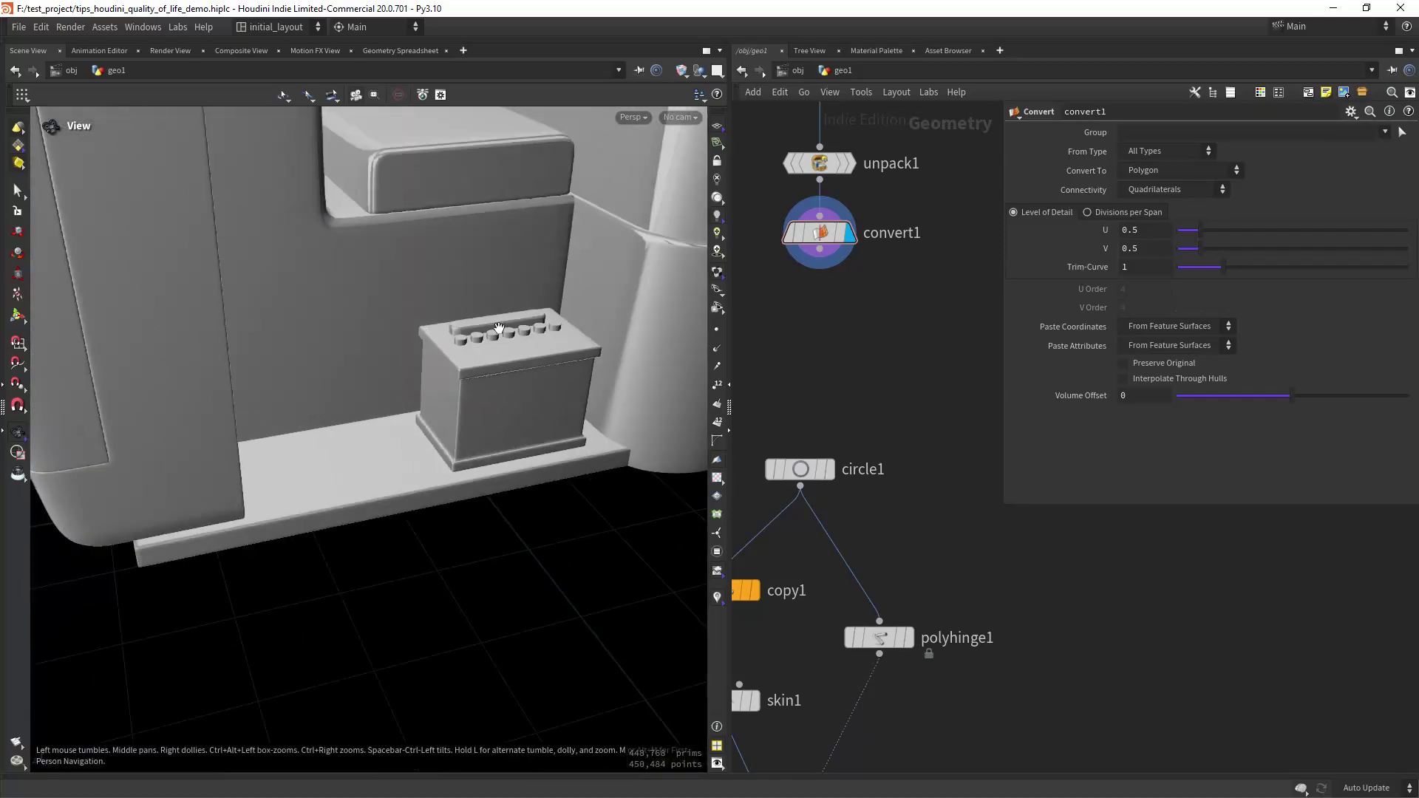
scroll(501, 350, down, 5)
Step: Set the viewport shading mode to Smooth Wire Shaded
click(699, 70)
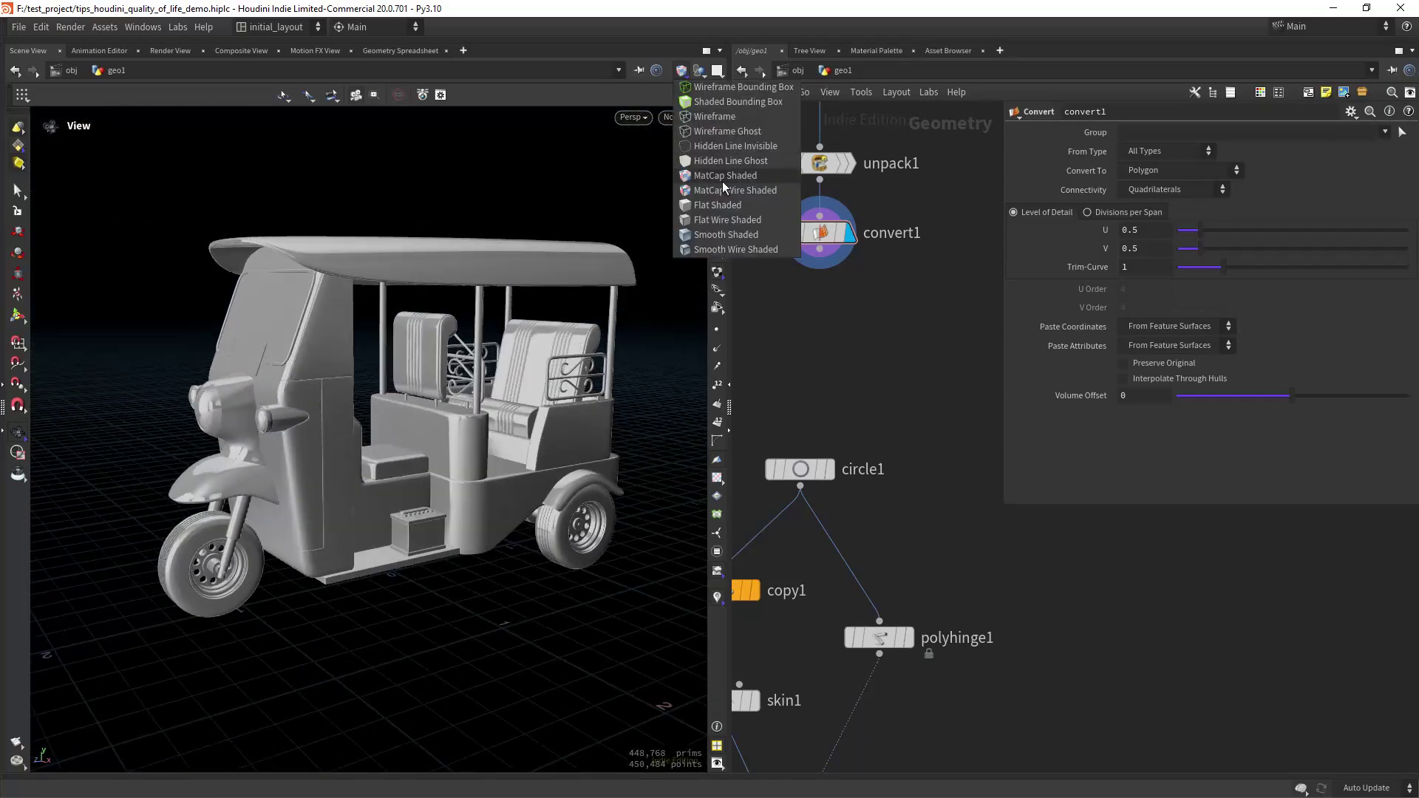
click(732, 249)
mouse_move(411, 406)
mouse_down()
mouse_move(466, 412)
mouse_move(437, 412)
mouse_up()
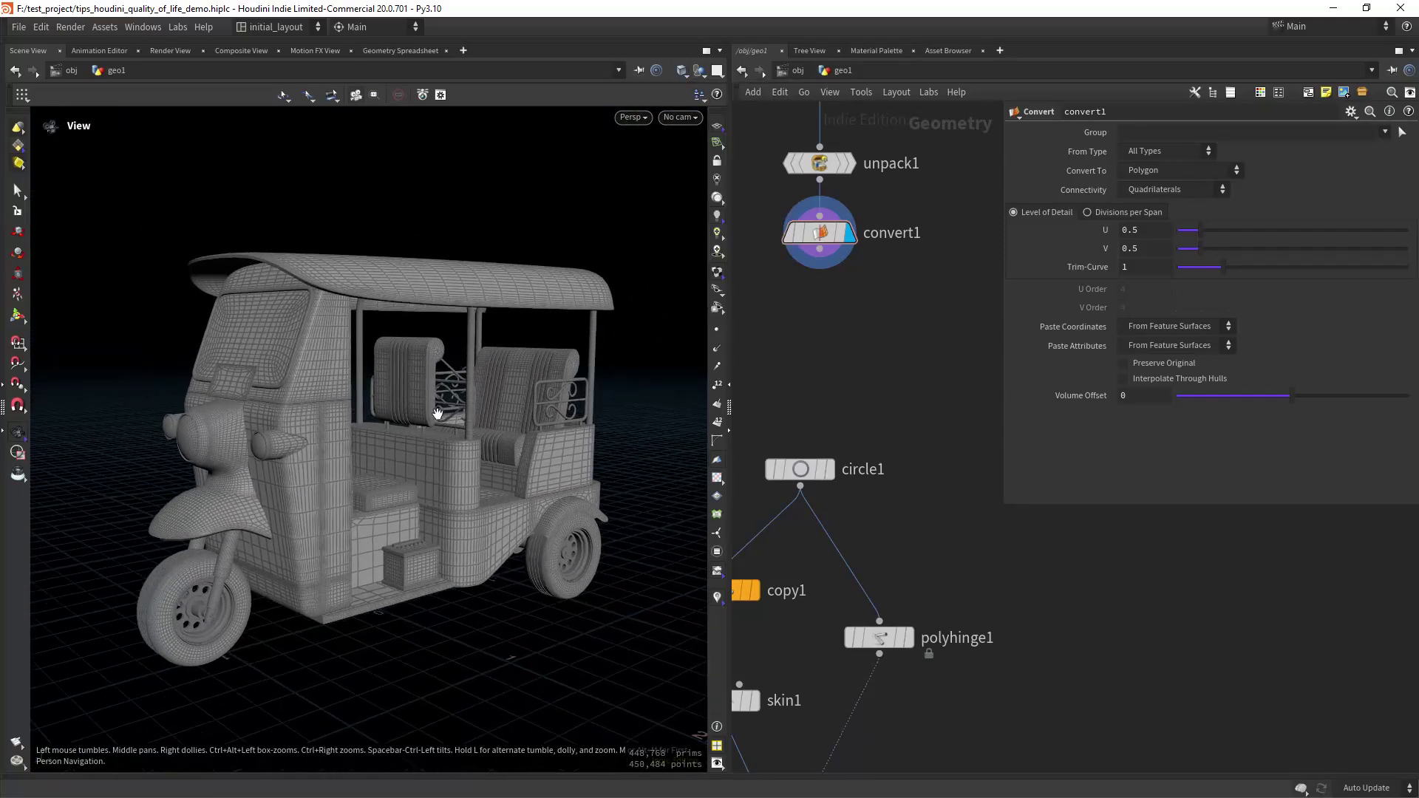